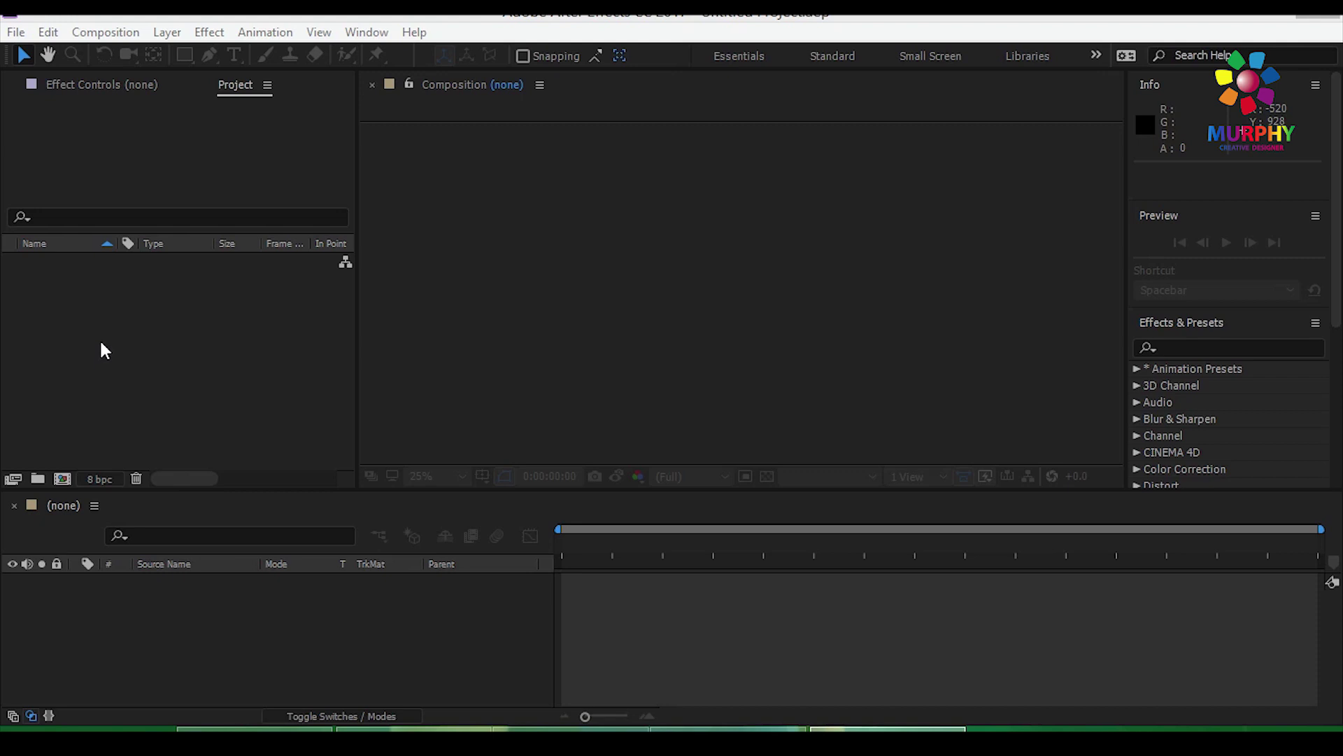
- Create a composition with the HDTV 1080 29.97 preset and a 10-second duration
left_click(62, 482)
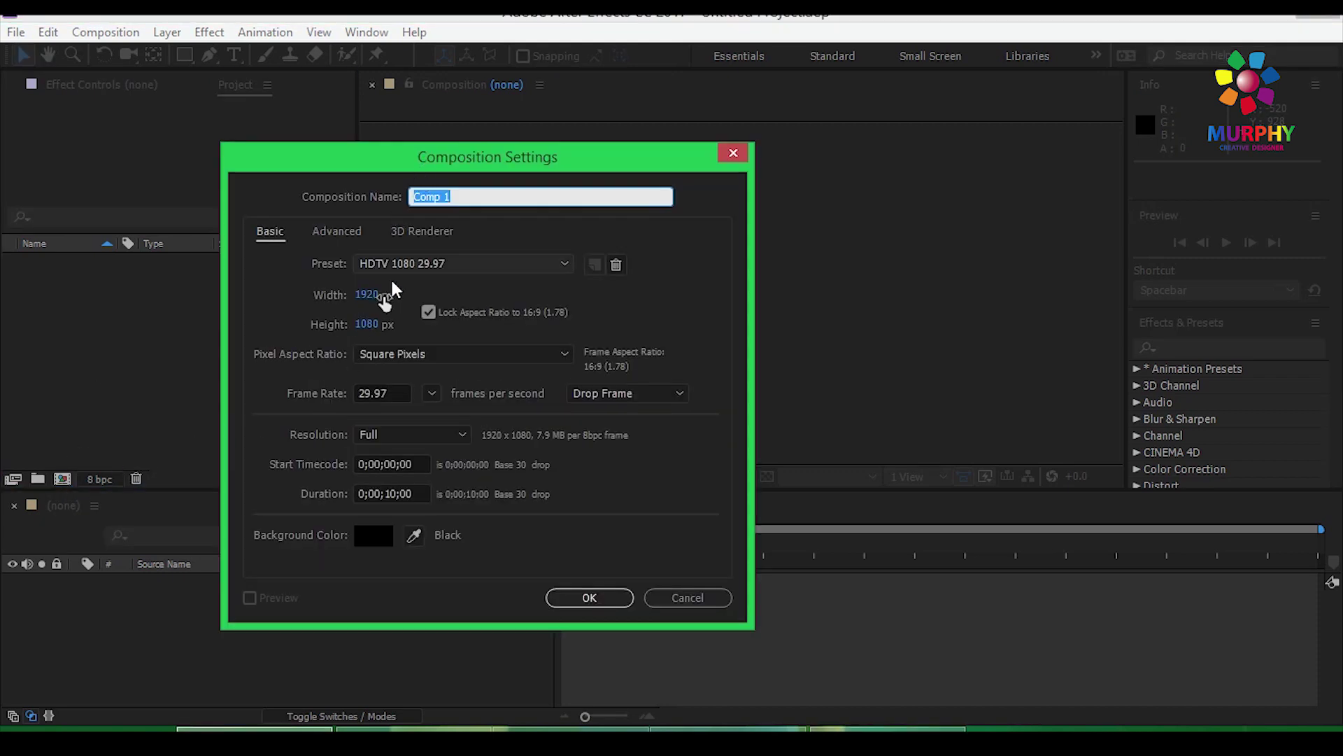
left_click_drag(385, 492, 395, 492)
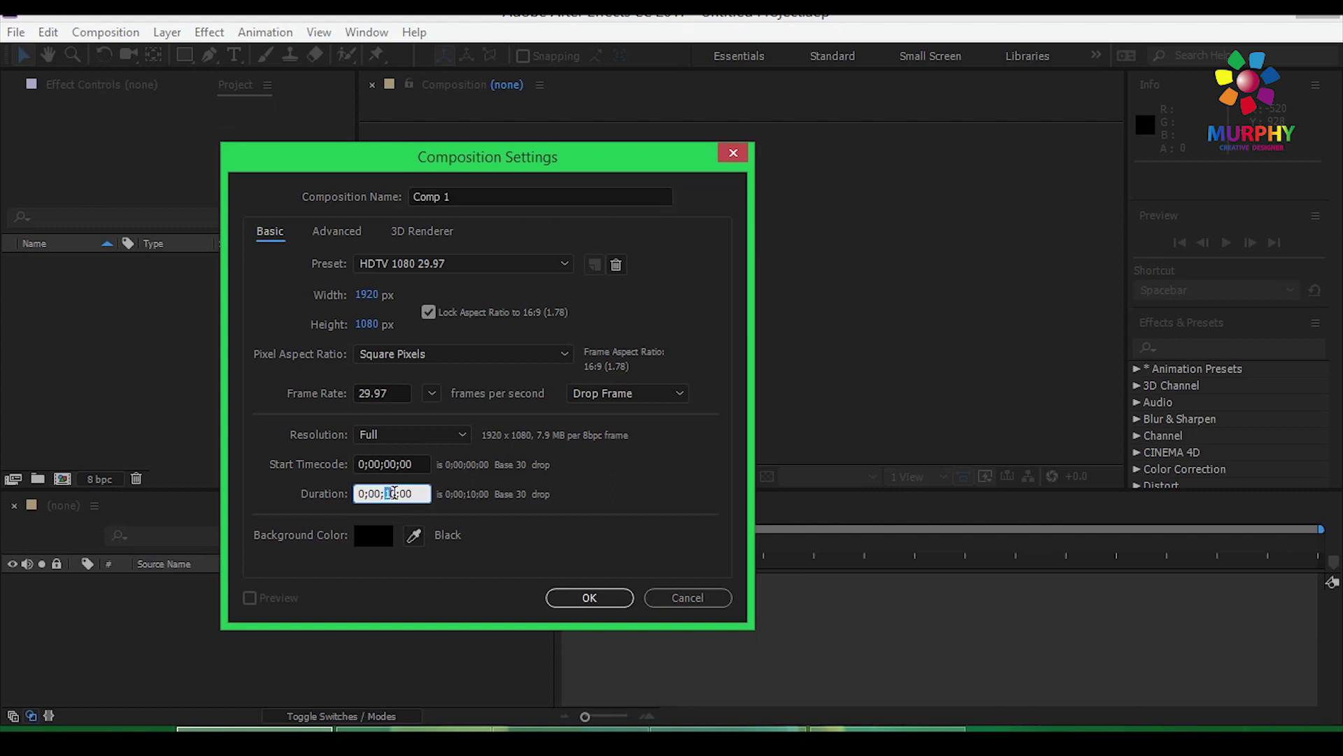
left_click(590, 599)
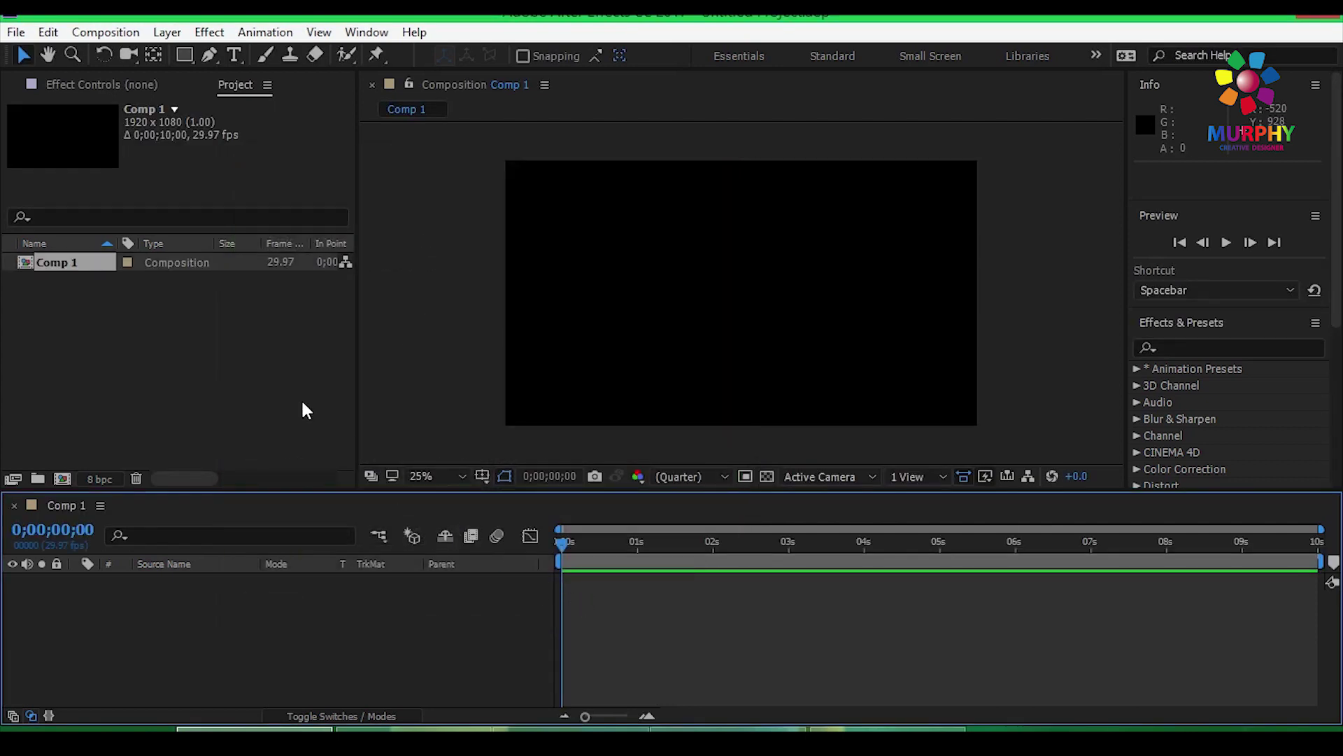
- Import all the video and image files from the logo folder as footage
double_click(186, 378)
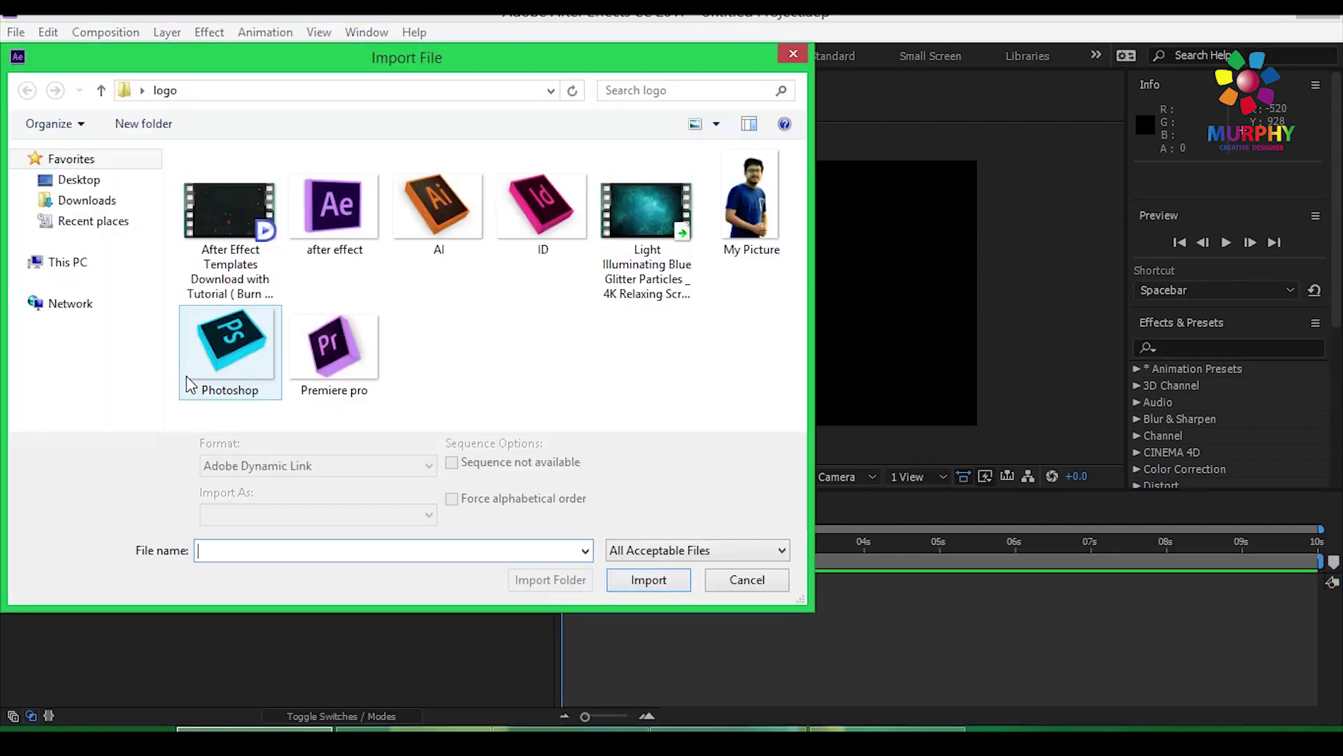
left_click_drag(768, 402, 184, 165)
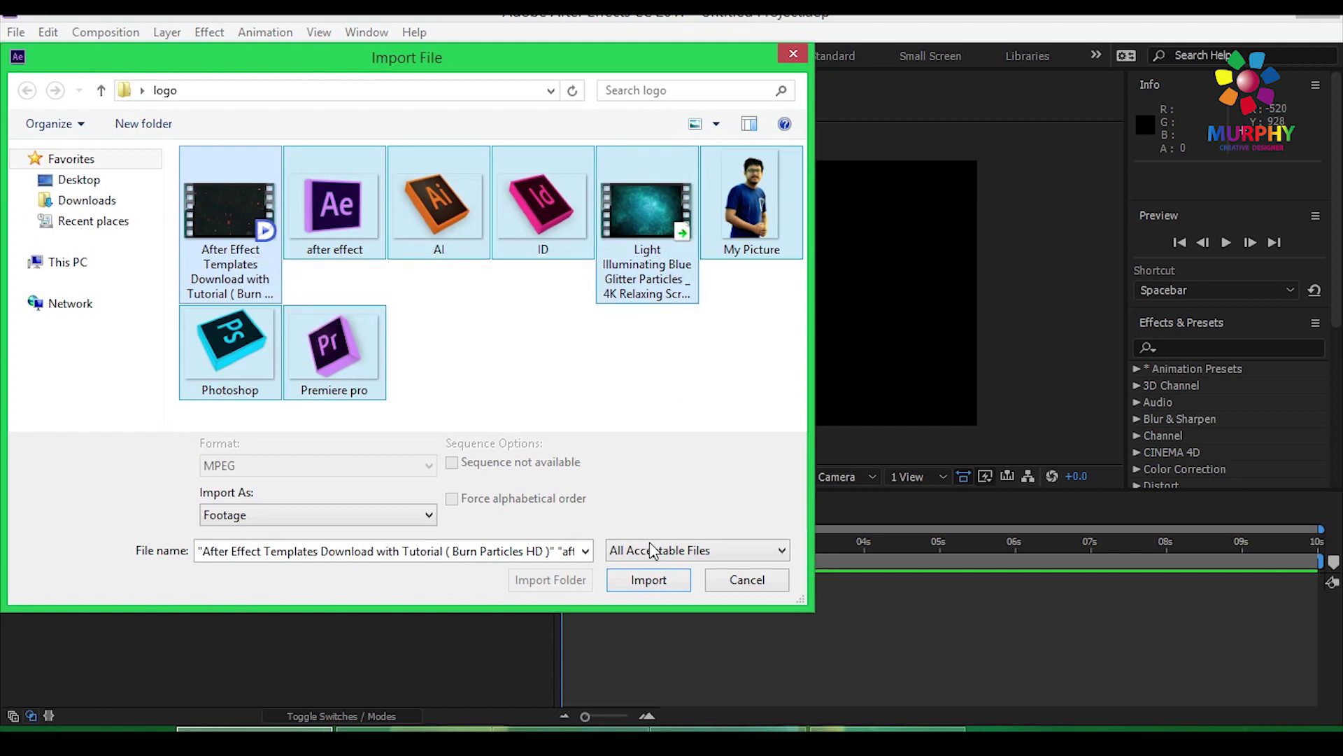
left_click(650, 580)
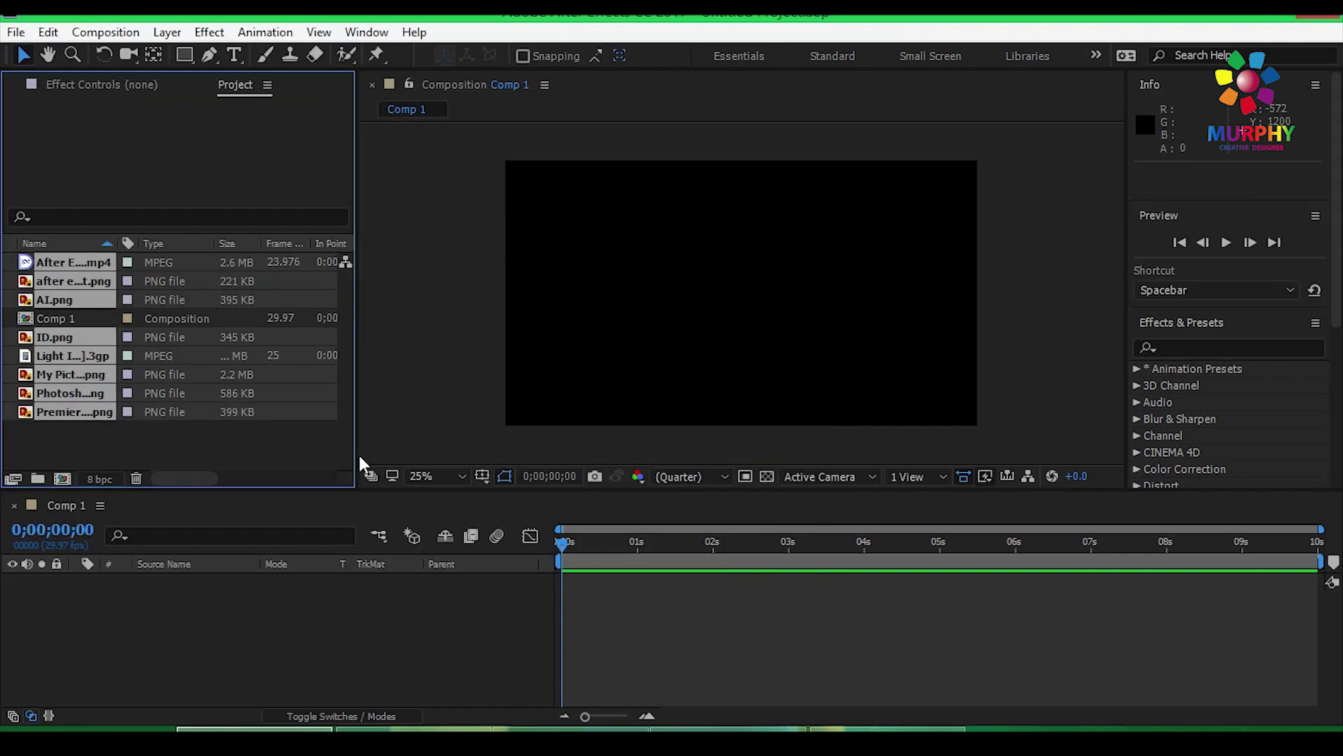
- Add the six PNG images, the five logos and My Picture.png, to Comp 1 as layers
left_click(123, 430)
left_click(82, 410)
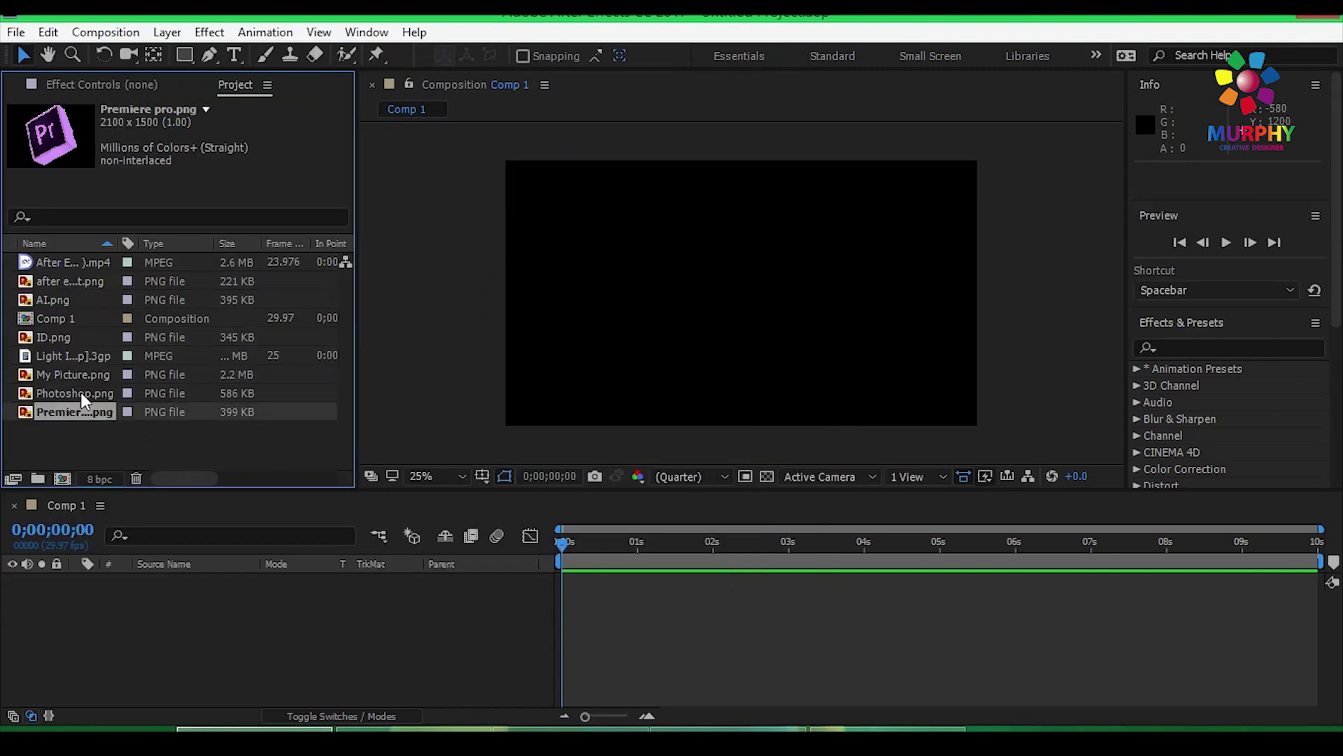
left_click(77, 375, "shift")
left_click(69, 337, "ctrl")
left_click(64, 299, "ctrl")
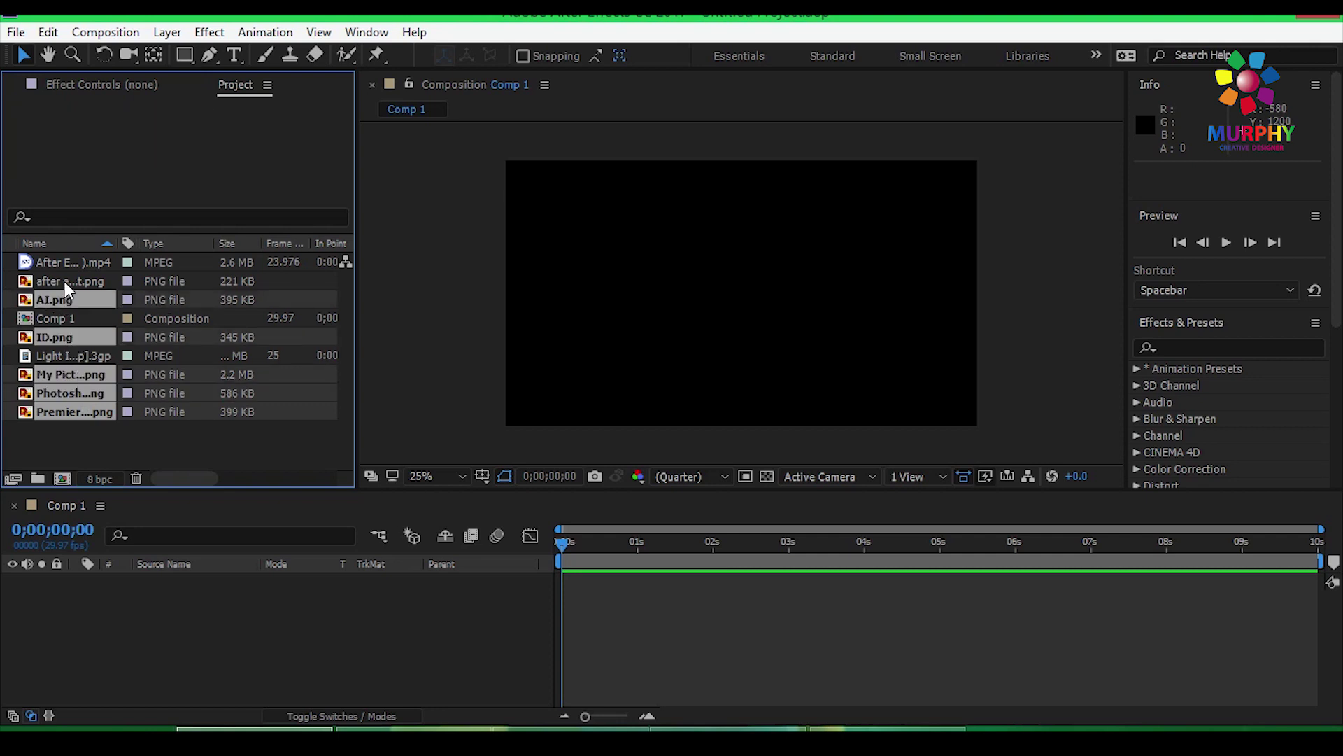
left_click(73, 283, "ctrl")
left_click_drag(69, 280, 232, 580)
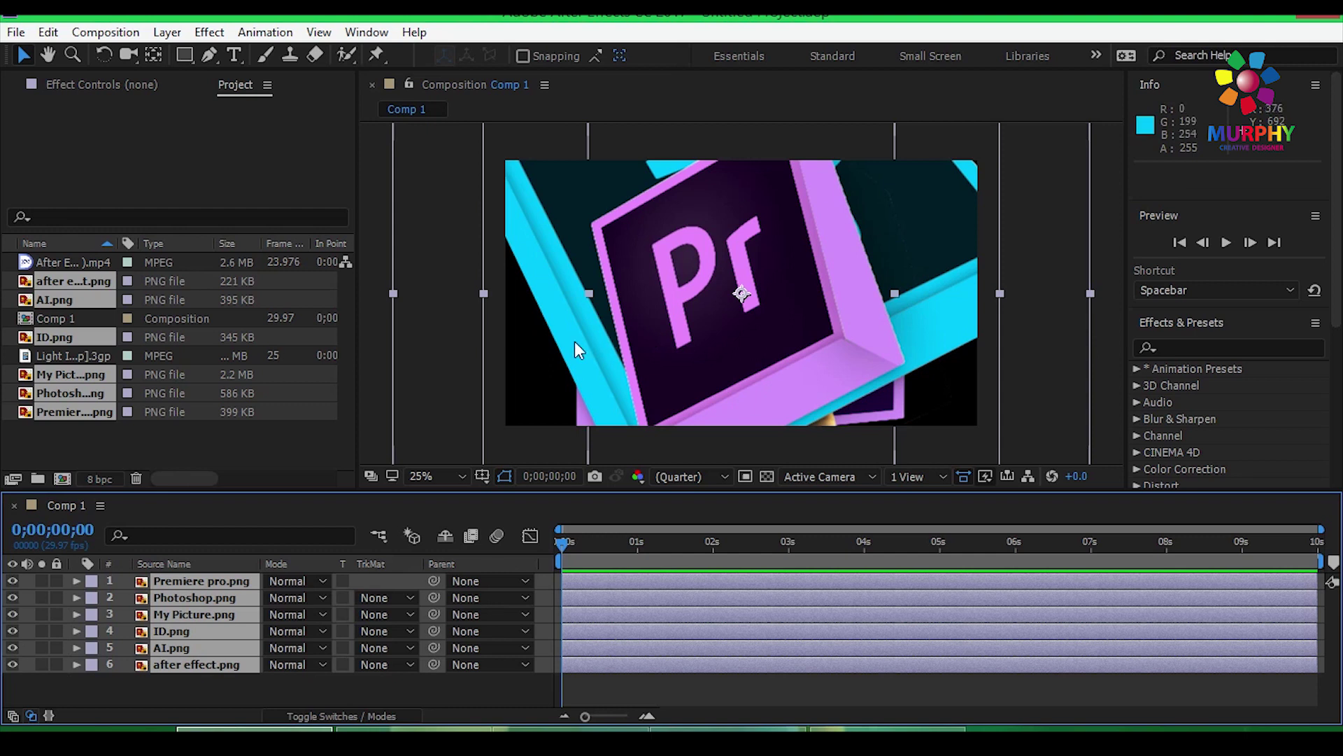
- Scale the oversized image layers down together to fit within the composition frame
scroll(689, 270, "down", 2)
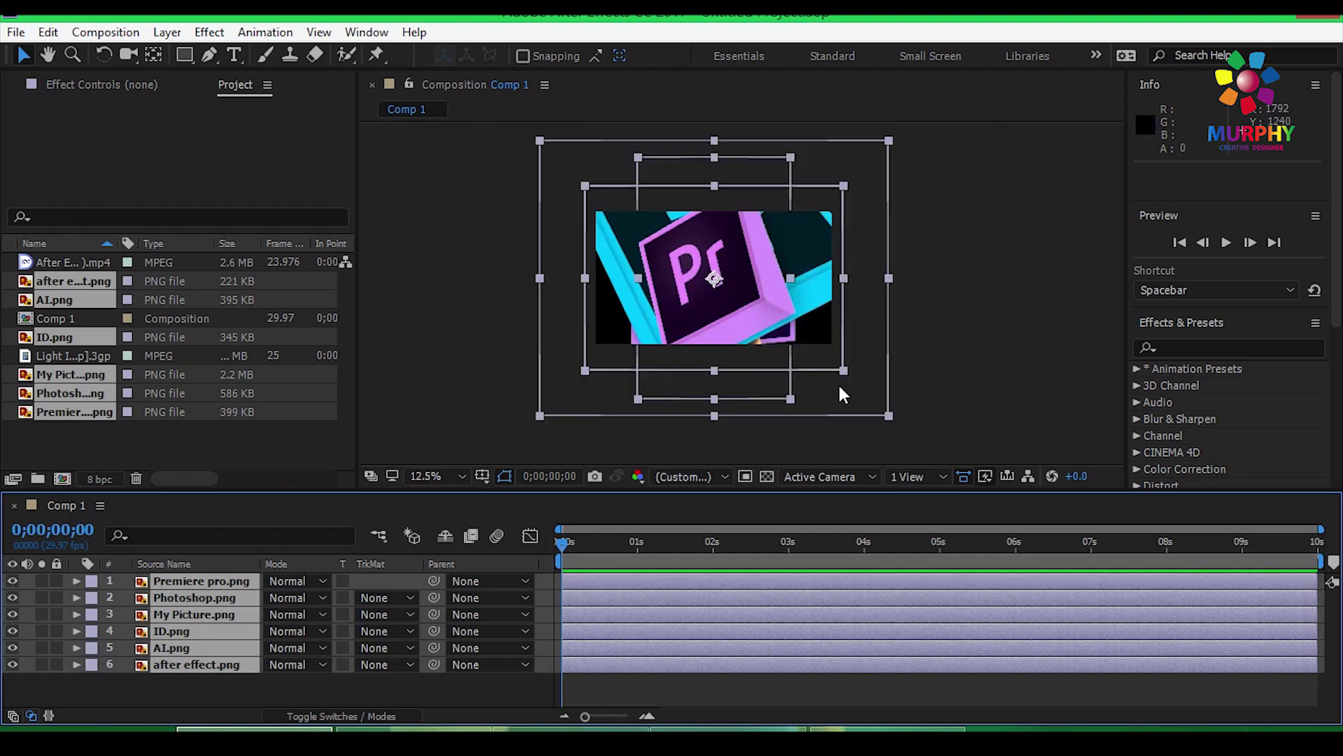
left_click_drag(886, 417, 824, 364)
left_click(939, 354)
scroll(711, 331, "up", 2)
left_click_drag(711, 329, 743, 225)
left_click_drag(922, 388, 604, 203)
- Shrink the overlapping logos further and move them out to the side of the portrait opposite the Photoshop logo's spot
left_click(726, 235)
left_click_drag(725, 233, 875, 229)
left_click_drag(713, 246, 690, 275)
left_click_drag(849, 151, 765, 221)
left_click_drag(705, 252, 866, 249)
left_click(844, 175)
left_click(598, 324)
- Shrink the After Effects and Photoshop logos and place them on the portrait's left, Photoshop above After Effects
left_click(683, 279)
left_click_drag(572, 333, 649, 279)
left_click(688, 263)
left_click_drag(693, 248, 569, 320)
left_click_drag(882, 228, 737, 304)
left_click_drag(845, 330, 854, 337)
left_click_drag(597, 220, 623, 205)
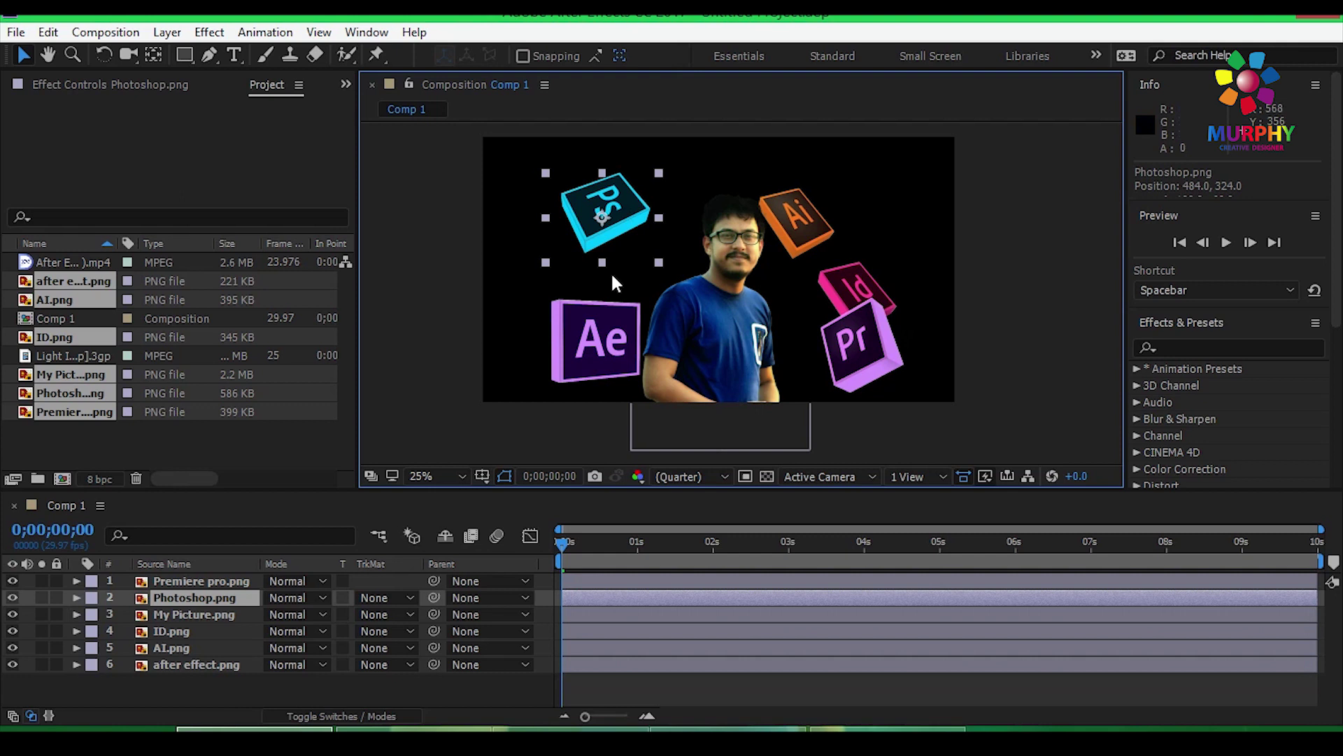
- Nudge the After Effects logo and portrait left, and restack My Picture.png as the lowest layer and after effect.png as the highest
left_click_drag(596, 336, 579, 334)
mouse_move(726, 285)
left_mouse_down()
mouse_move(718, 271)
mouse_move(717, 289)
left_mouse_up()
left_click_drag(804, 170, 832, 150)
left_click_drag(791, 228, 788, 237)
left_click_drag(196, 614, 206, 651)
left_click_drag(199, 664, 202, 578)
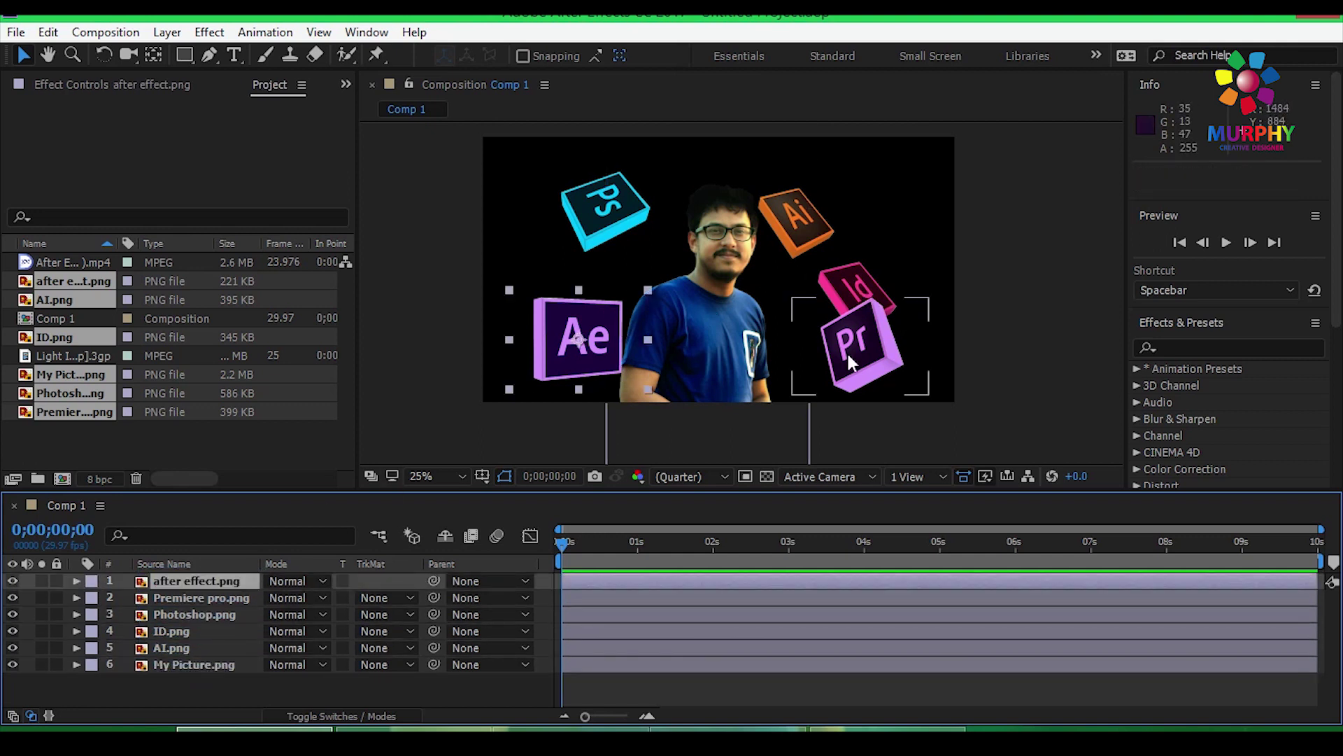
- Rearrange the logos around the portrait, shrinking the InDesign and Illustrator logos and rotating the Illustrator one
left_click_drag(846, 350, 828, 356)
left_click_drag(911, 399, 844, 359)
left_click_drag(843, 280, 780, 142)
left_click(104, 55)
key("v")
mouse_move(787, 187)
left_mouse_down()
mouse_move(802, 179)
mouse_move(786, 172)
left_mouse_up()
left_click_drag(713, 301, 726, 296)
left_click_drag(606, 217, 618, 207)
- Rotate the After Effects logo clockwise and fine-tune the positions of the Illustrator, InDesign and After Effects logos
left_click(571, 329)
left_click(103, 54)
left_click_drag(665, 315, 592, 309)
left_click(23, 54)
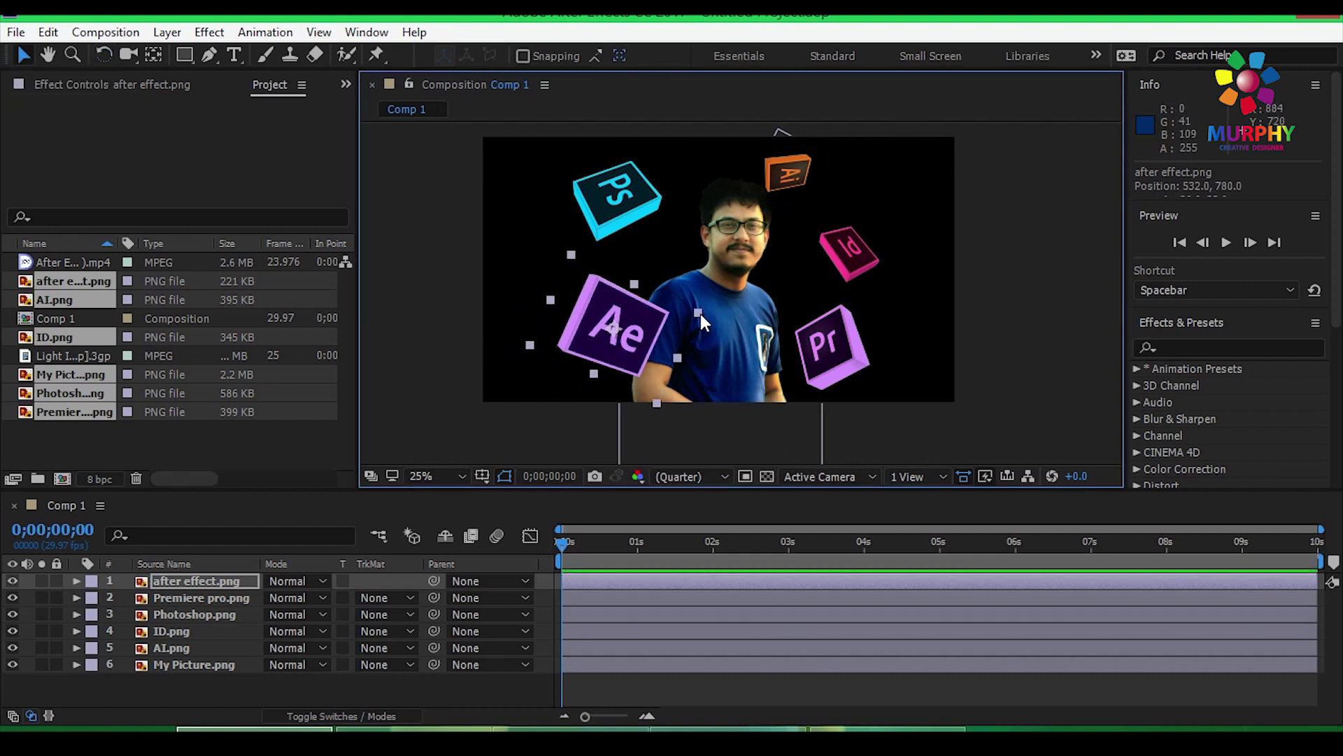
left_click_drag(792, 169, 787, 171)
left_click_drag(853, 251, 849, 237)
left_click(853, 342)
left_click(616, 339)
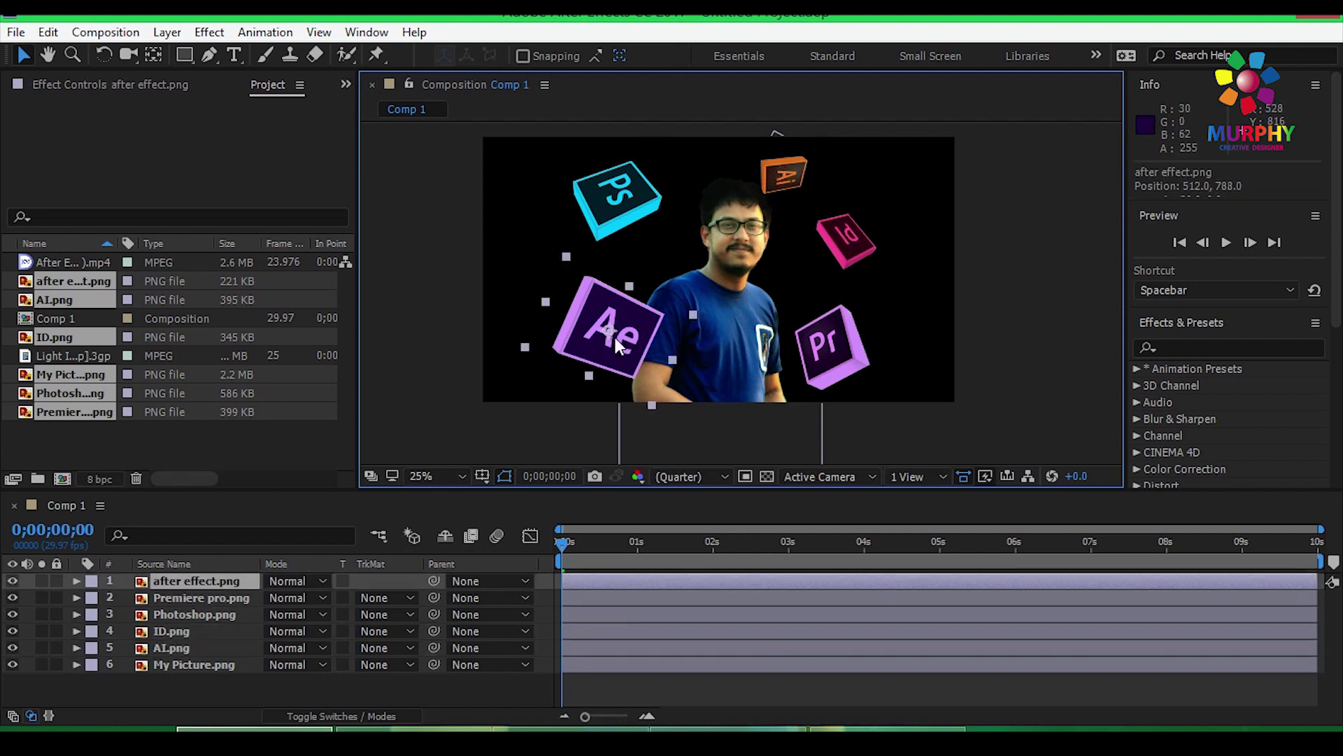
- Fit the whole composition in the viewer
left_click(1006, 339)
scroll(746, 303, "up", 2)
scroll(779, 306, "down", 2)
left_click_drag(741, 271, 786, 306)
key("v")
left_click(462, 475)
left_click(455, 142)
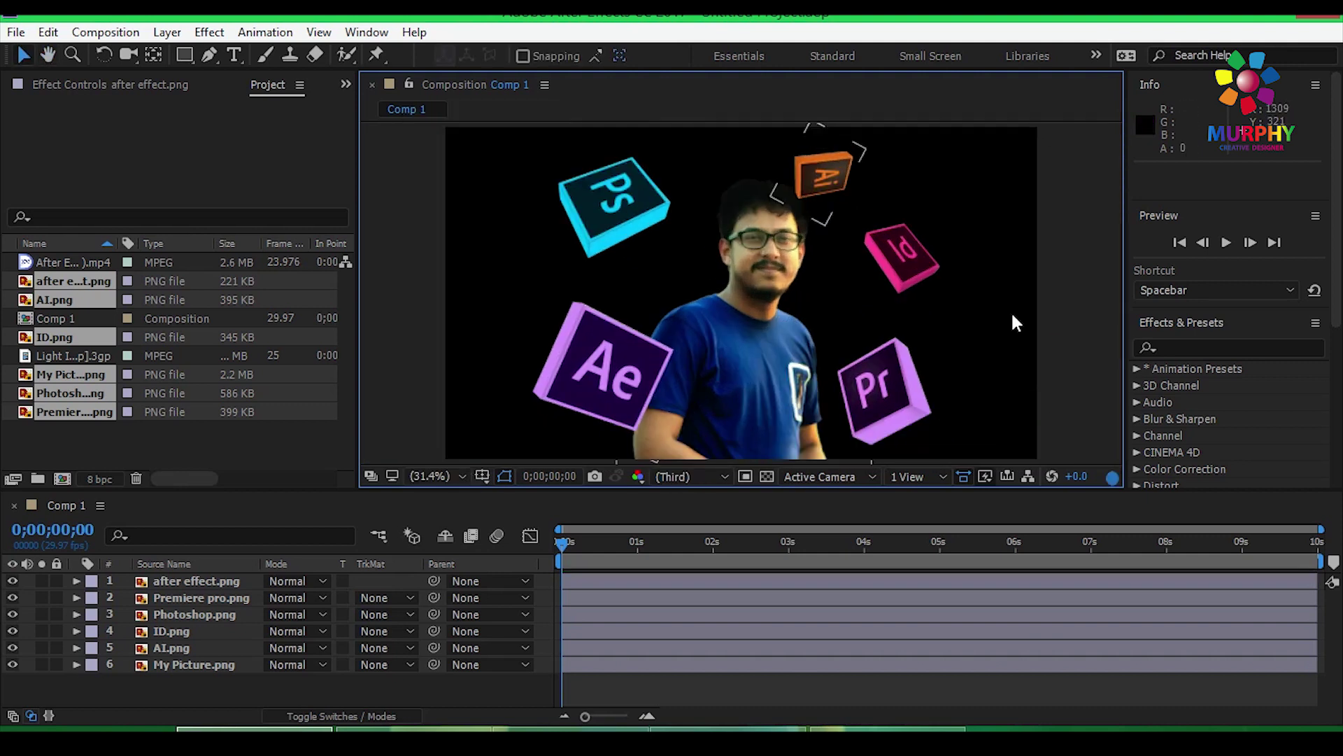
- Show the layer switches and make all six layers 3D layers
left_click(211, 682)
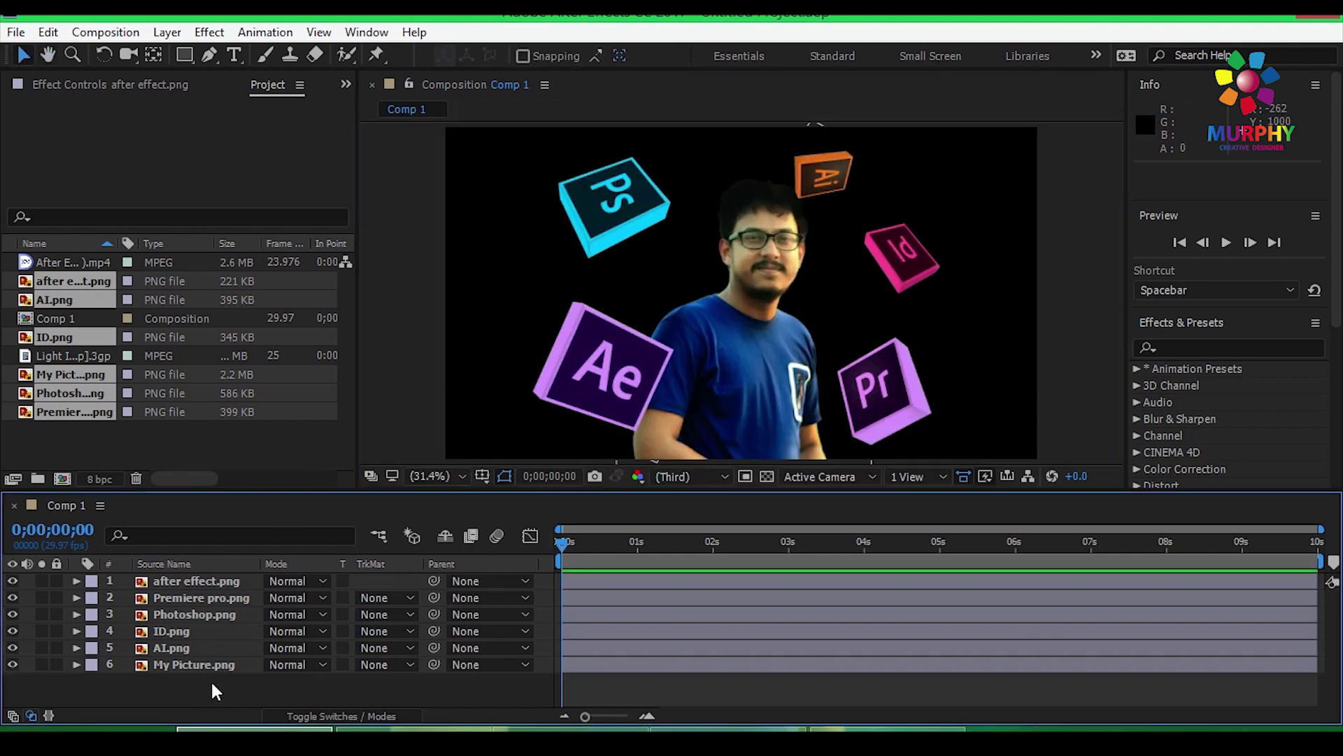
left_click(336, 715)
left_click(336, 715)
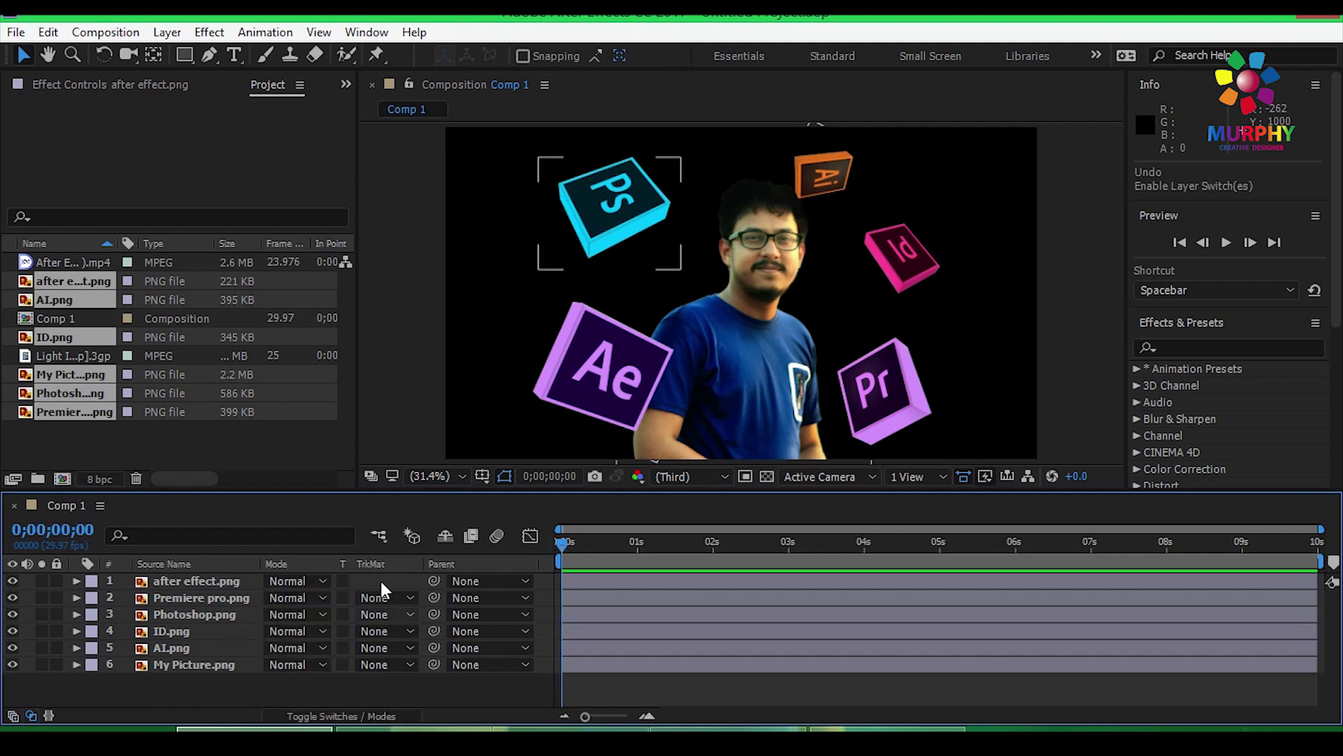
left_click(347, 714)
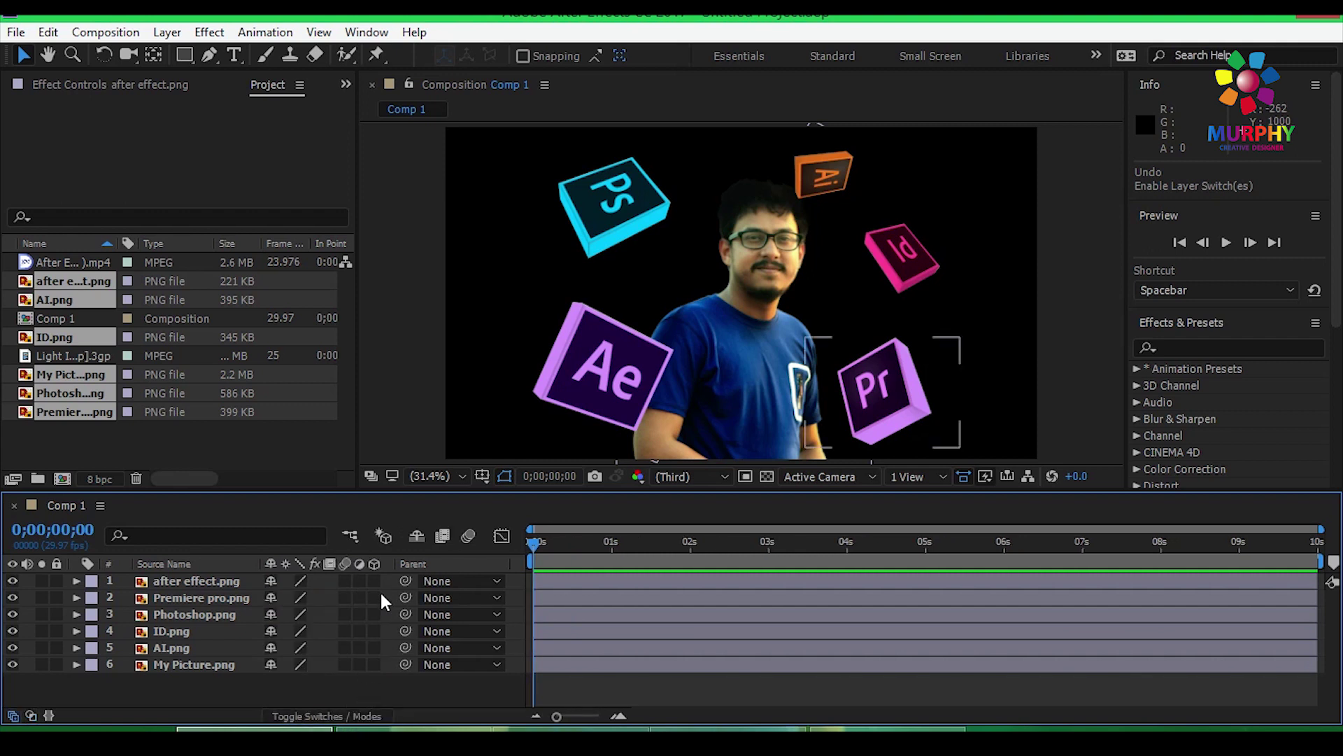
left_click_drag(213, 679, 196, 575)
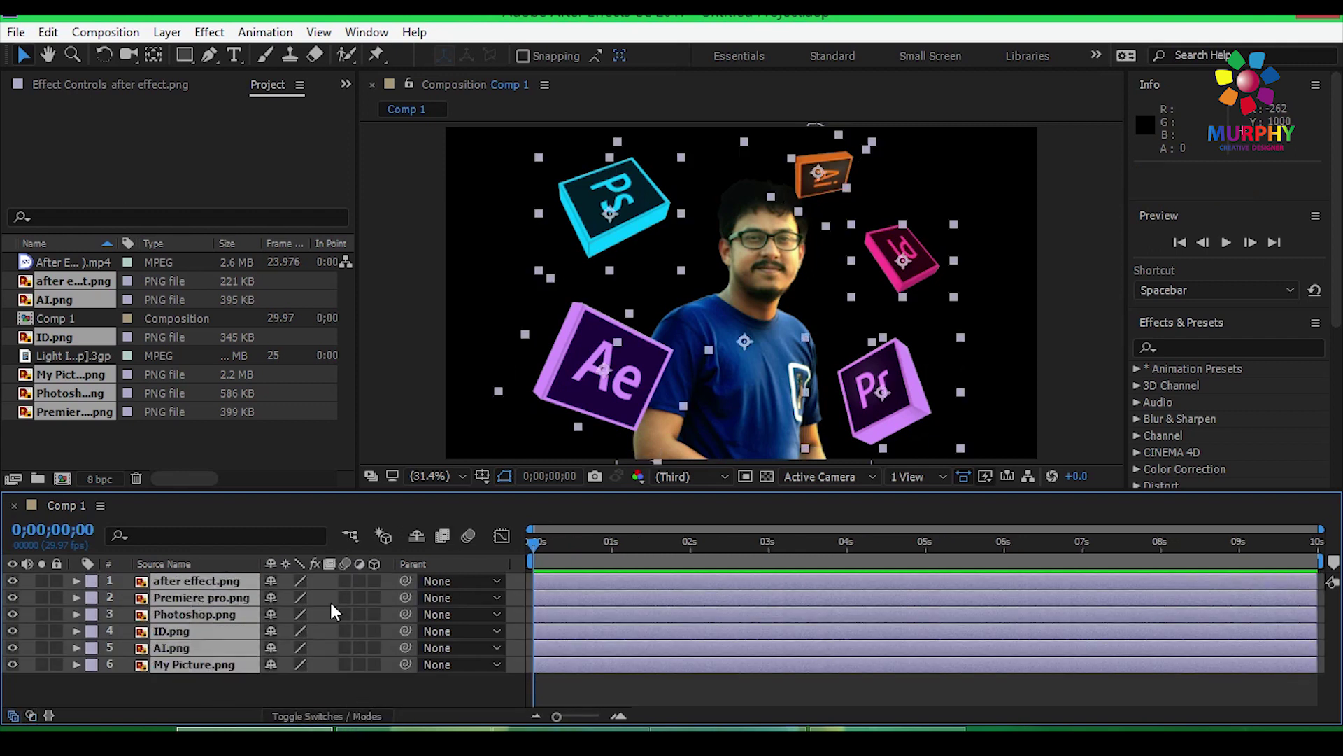
left_click(373, 580)
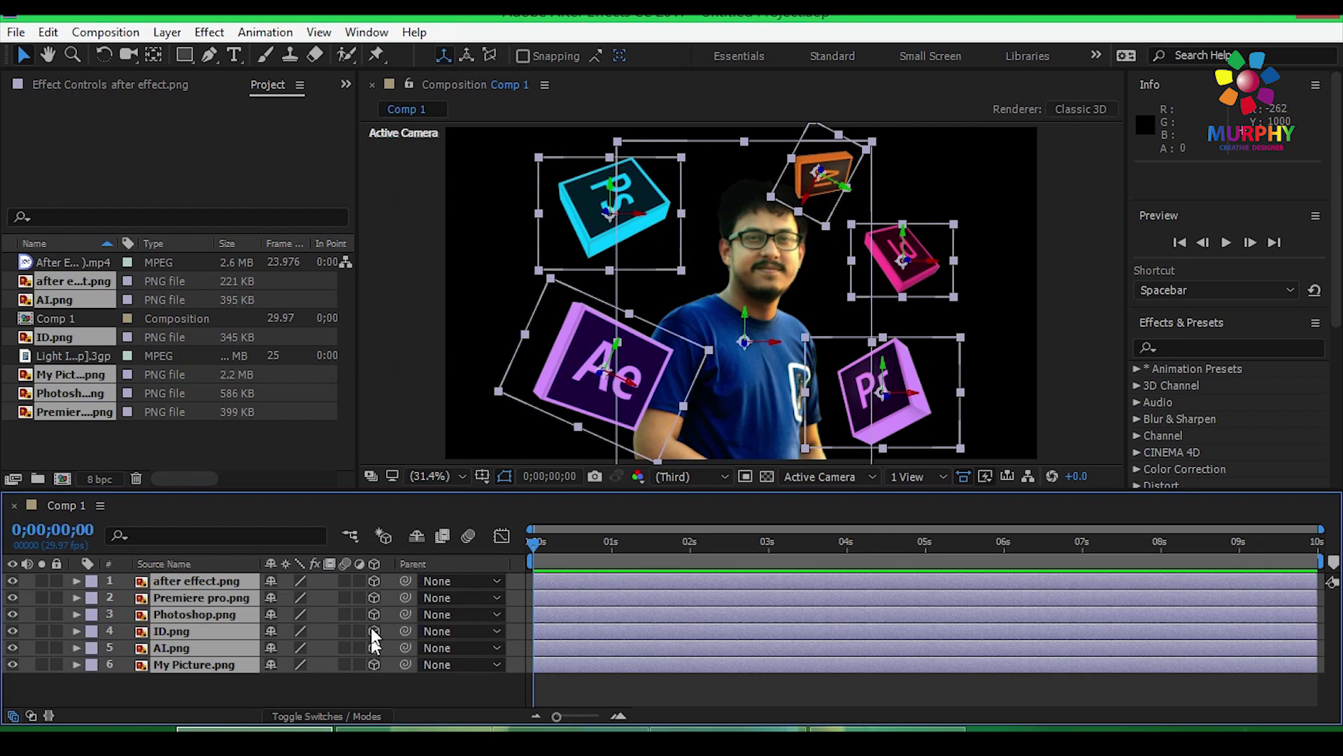
- Find the Glow effect and apply it to the after effect.png layer
left_click(488, 423)
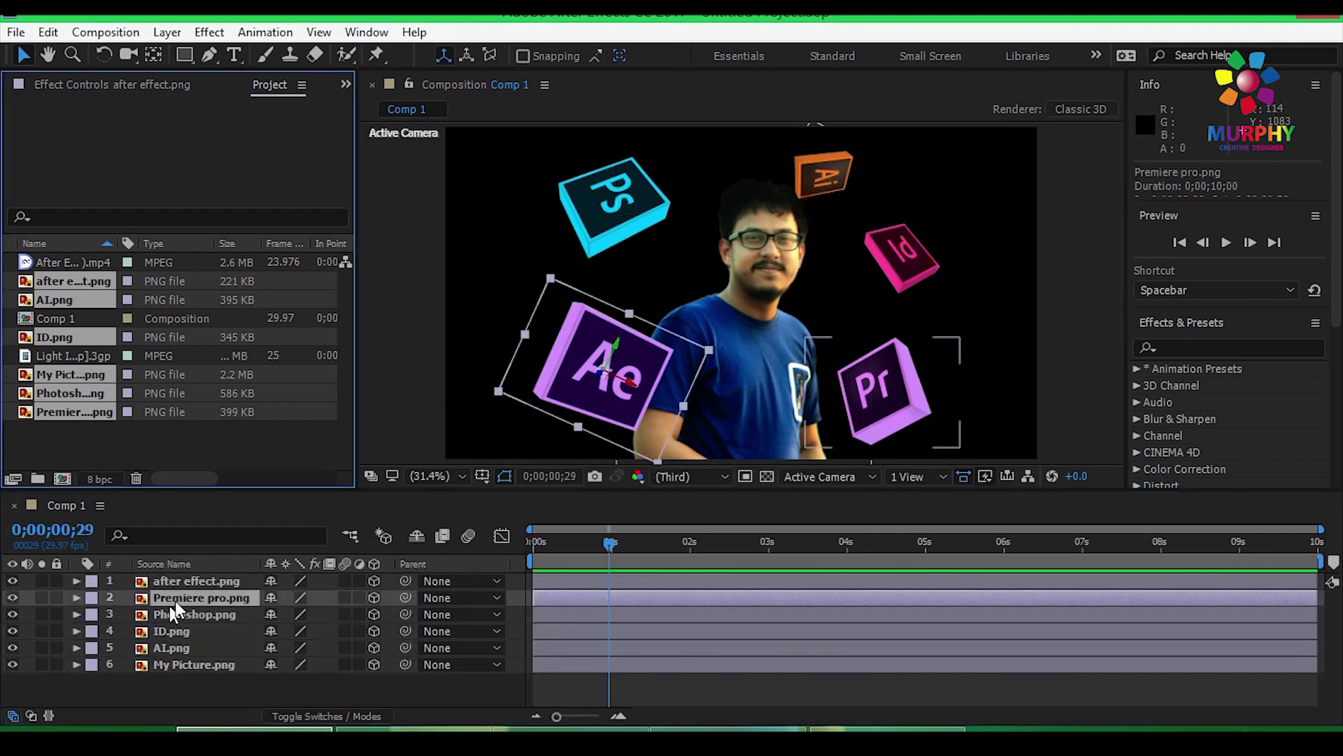
left_click(208, 581)
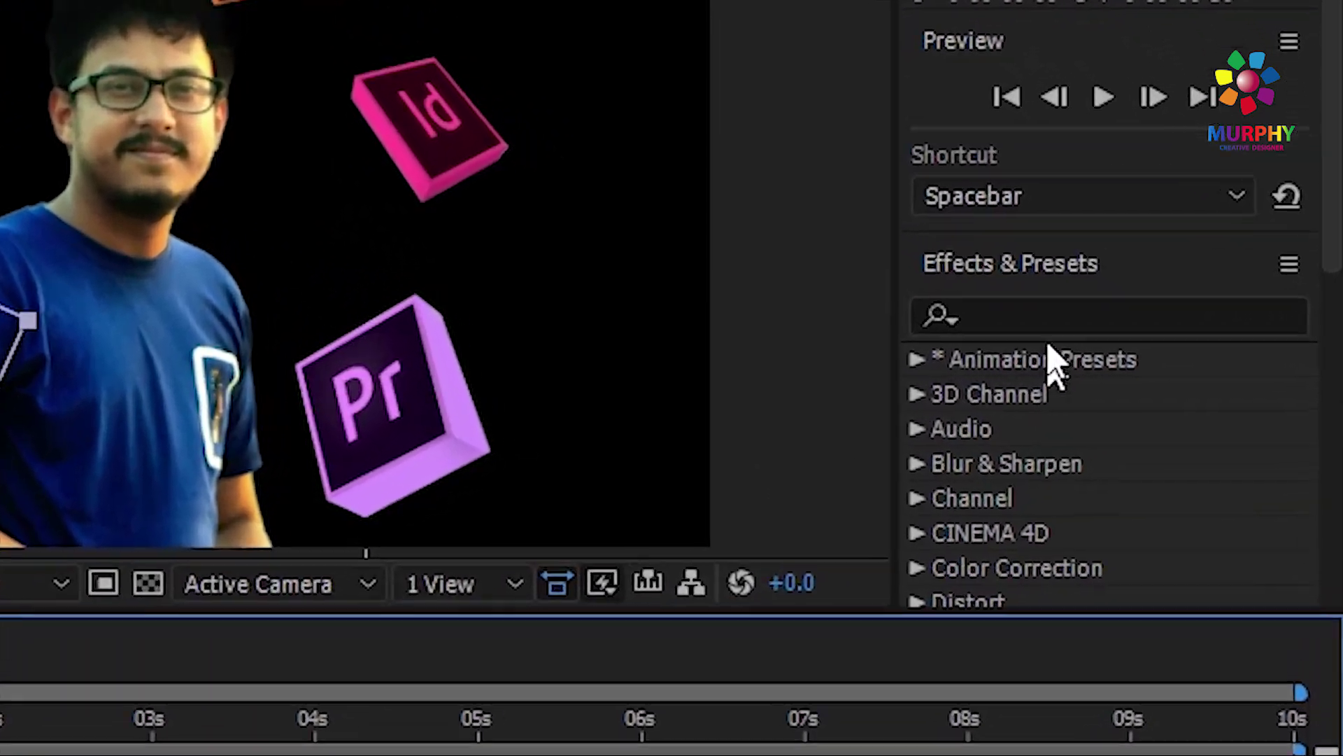
left_click(1043, 318)
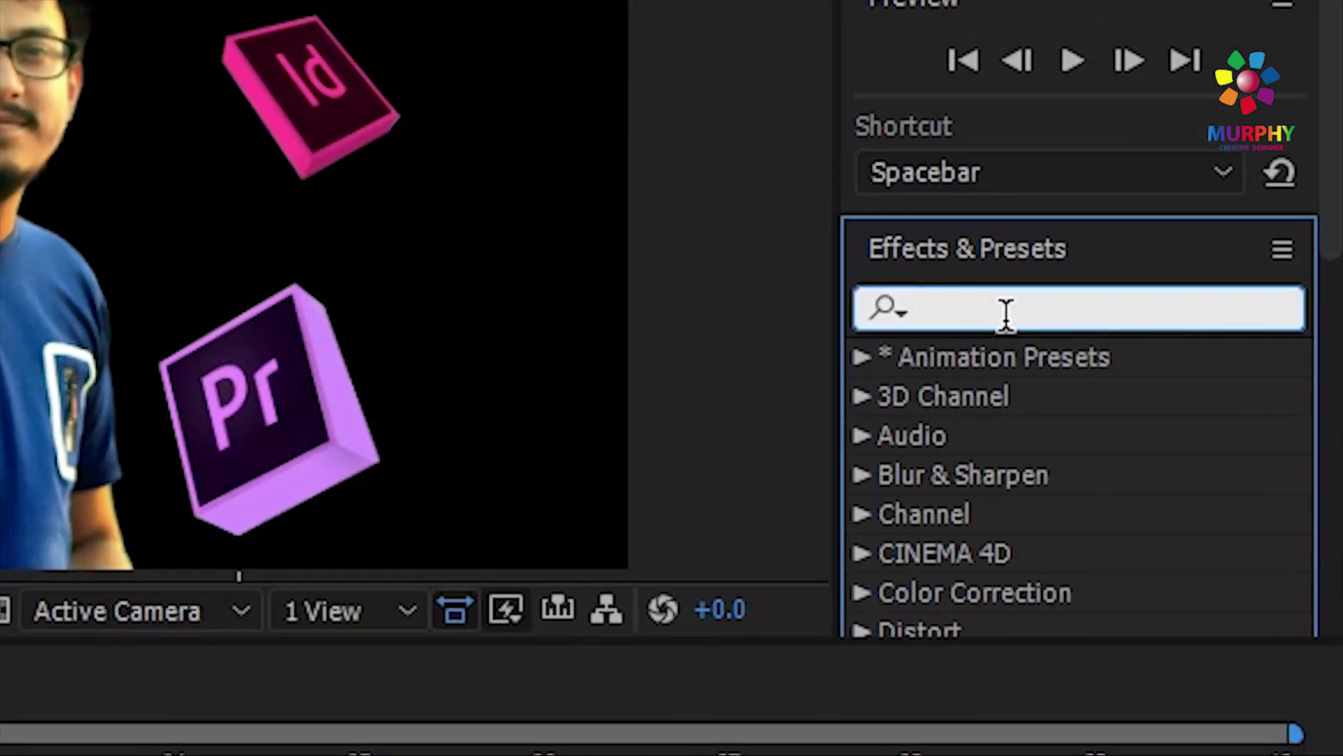
type("glow")
left_click(1027, 519)
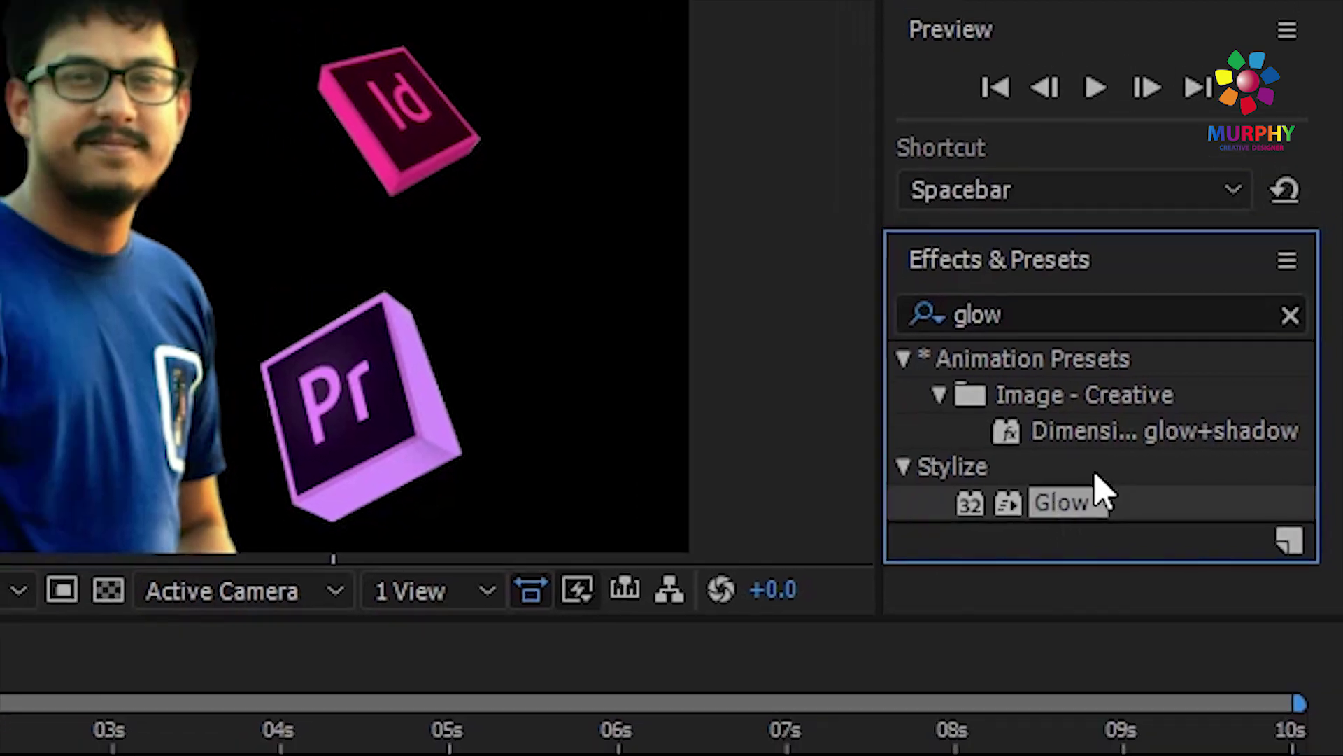
left_click_drag(1023, 523, 224, 584)
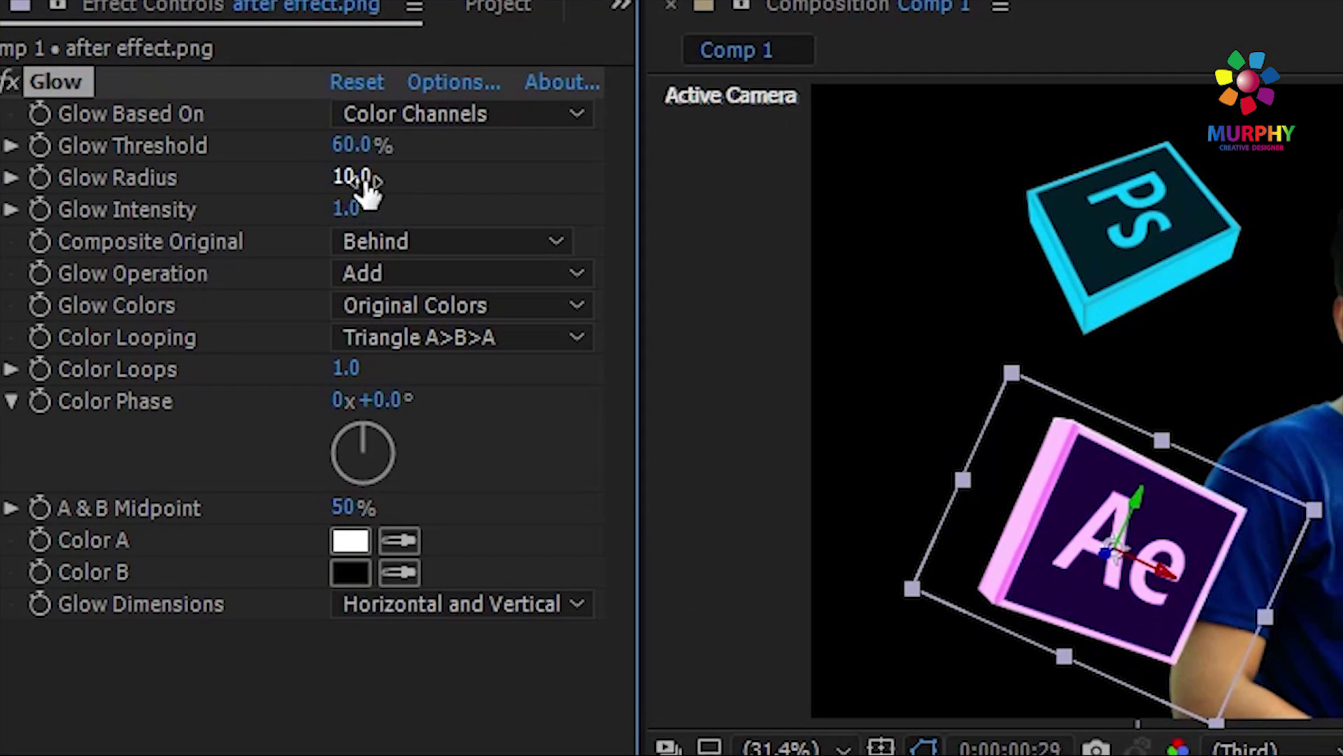
- Set the Glow Radius on after effect.png to 1000 and try out the Glow Intensity
left_click(357, 179)
type("1000")
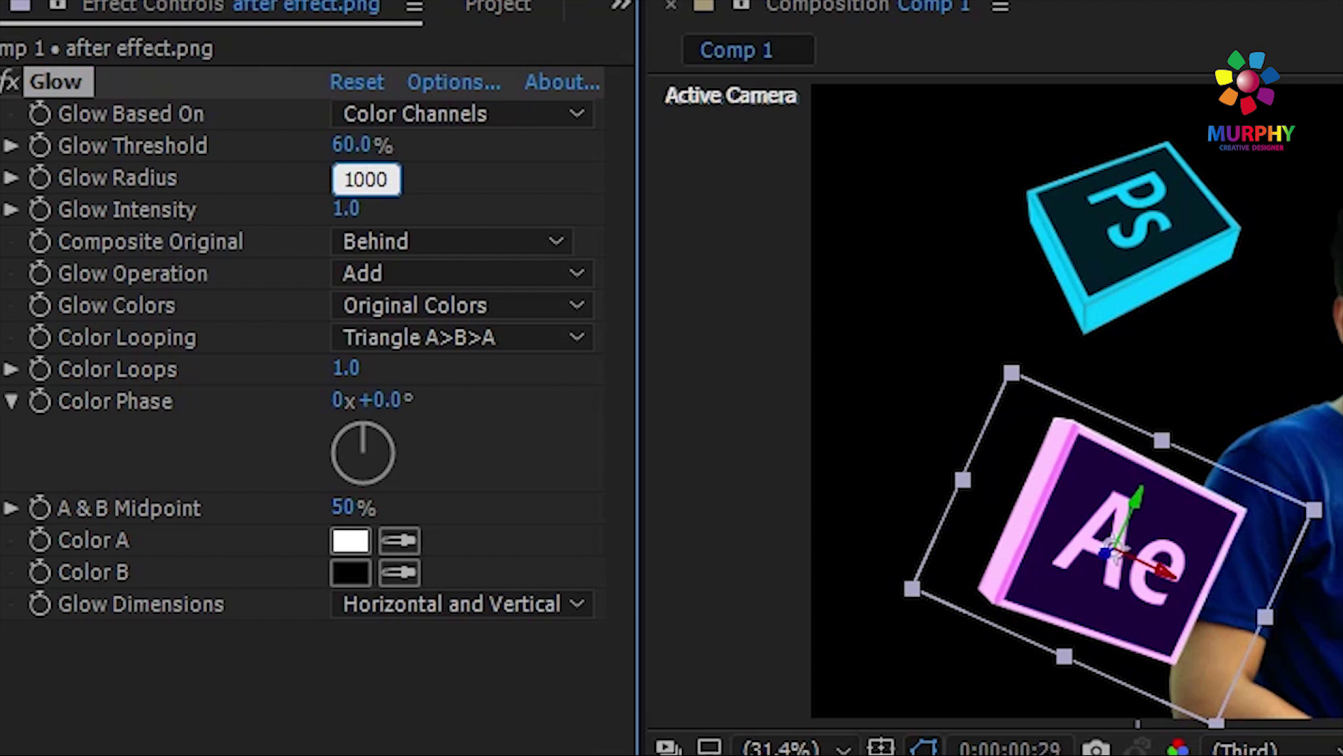
key("Return")
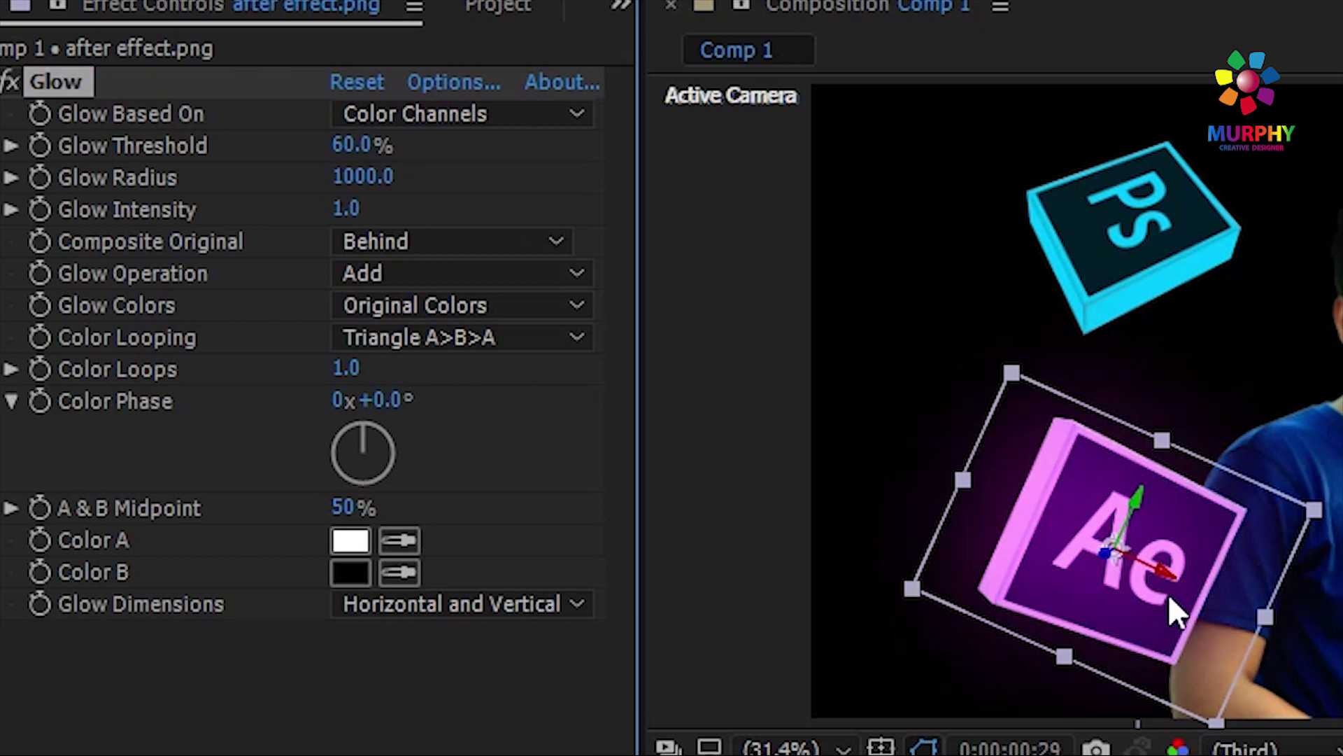
left_click_drag(413, 213, 985, 268)
left_click_drag(797, 254, 371, 222)
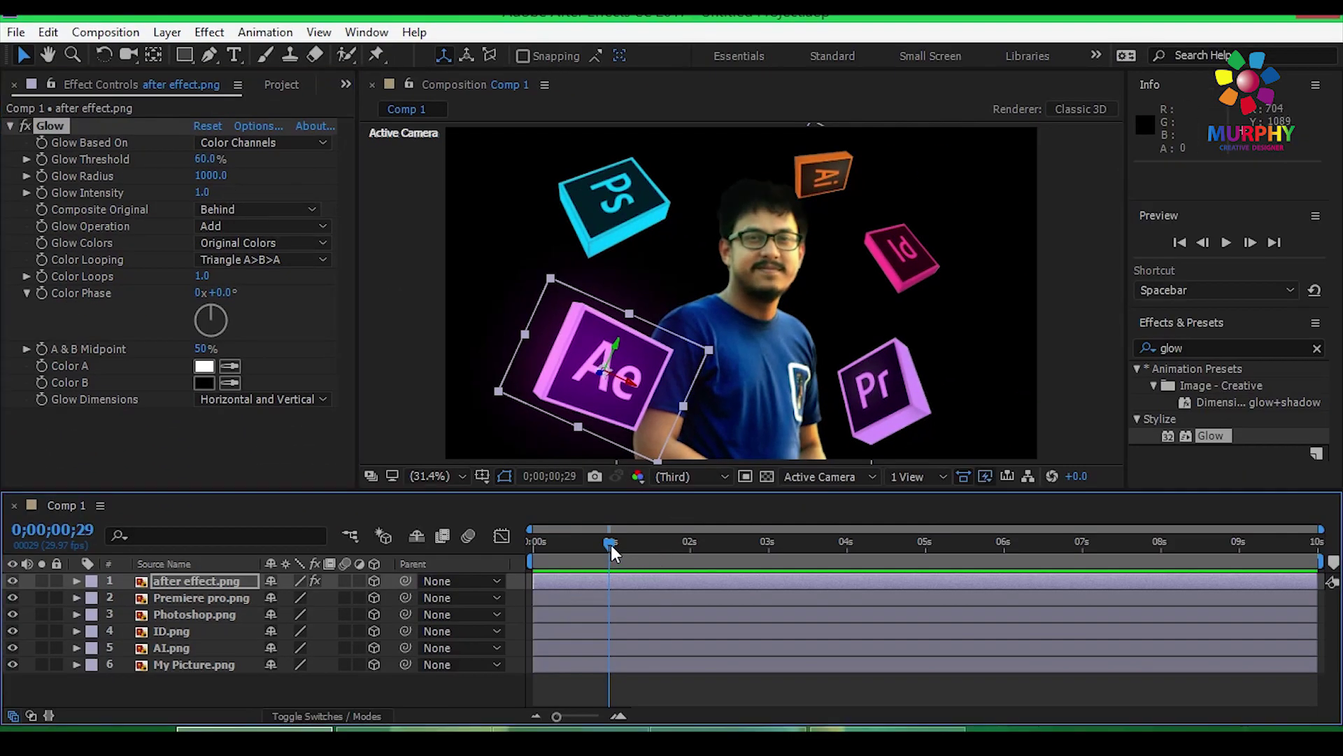
- Add a Glow Intensity keyframe with value 1.0 to after effect.png at 0;00;00;29
mouse_move(611, 546)
left_mouse_down()
mouse_move(597, 543)
mouse_move(609, 543)
left_mouse_up()
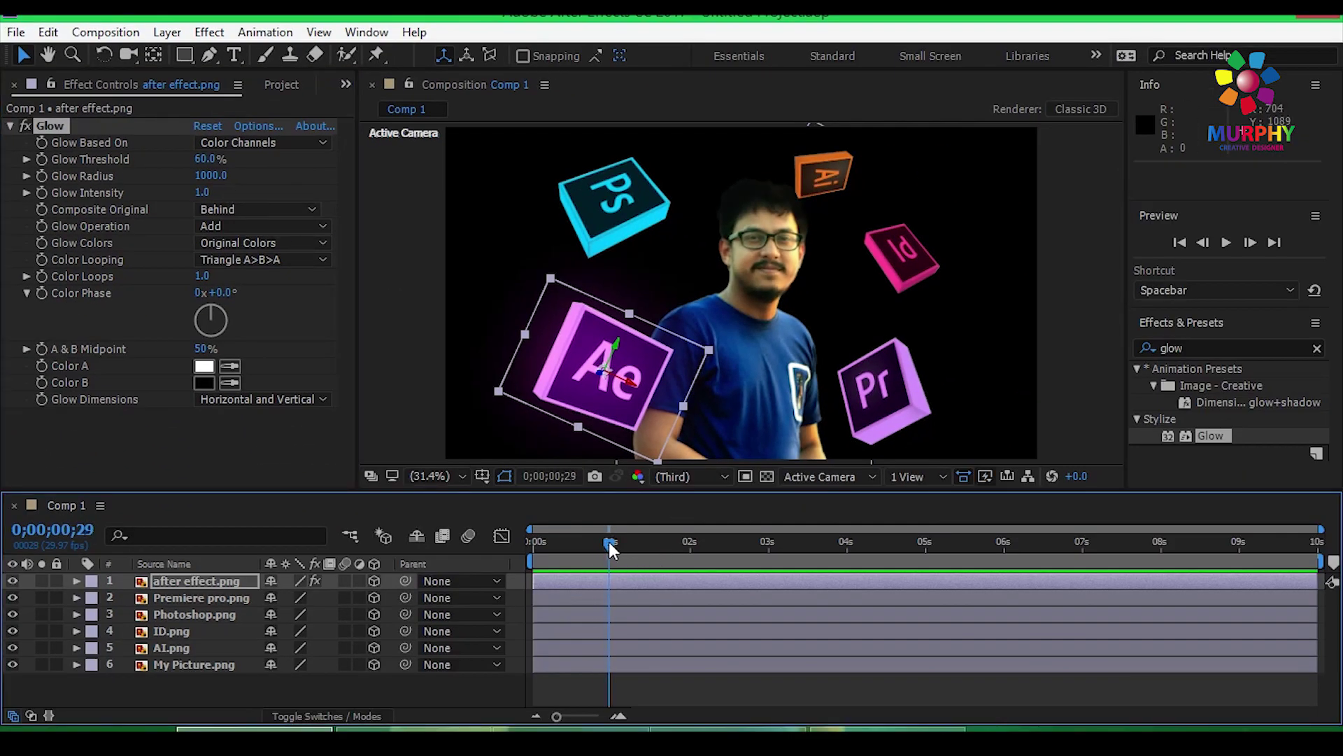
left_click(199, 580)
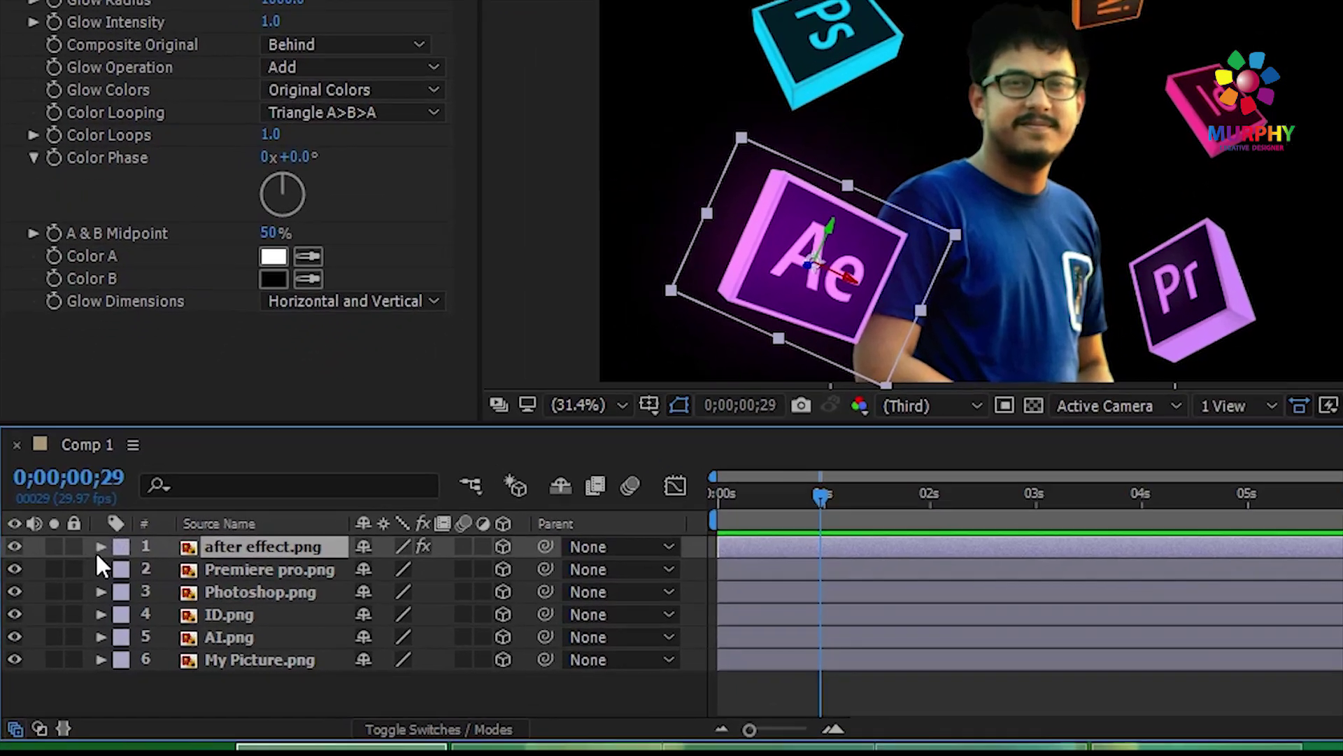
left_click(76, 581)
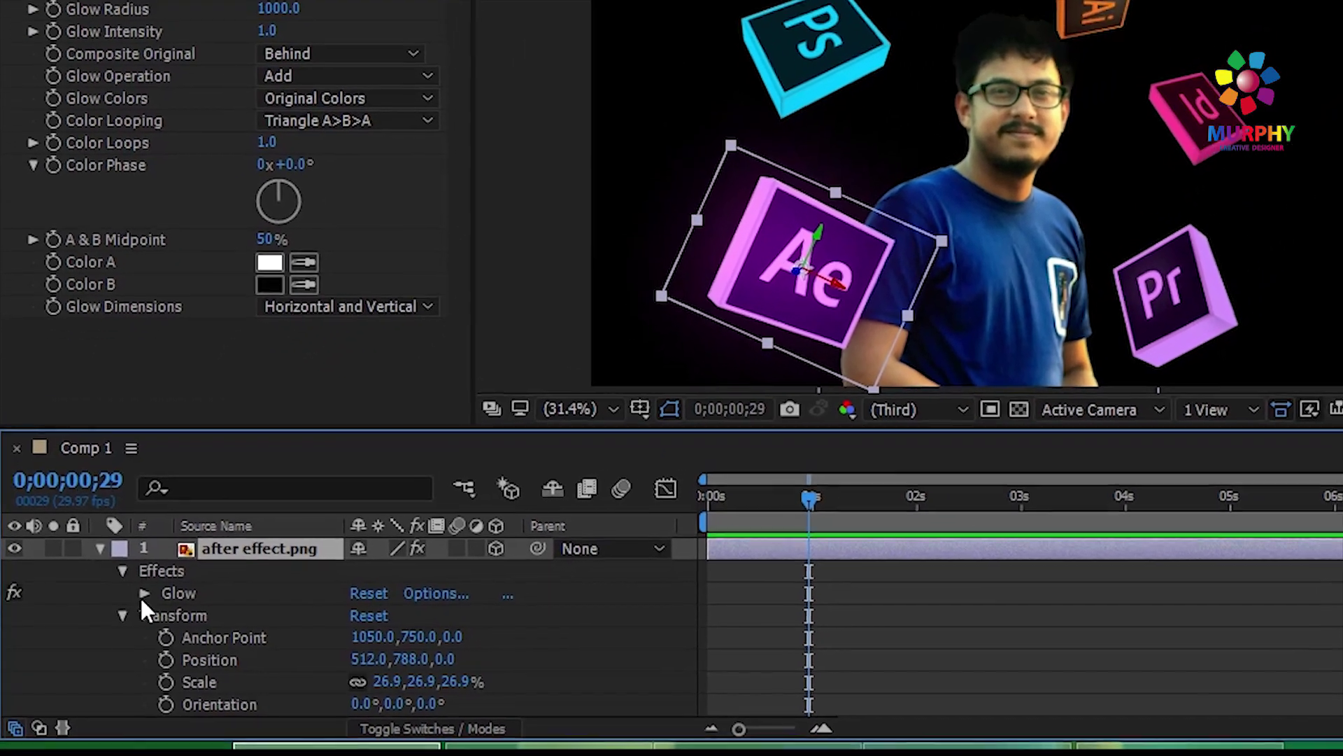
left_click(144, 593)
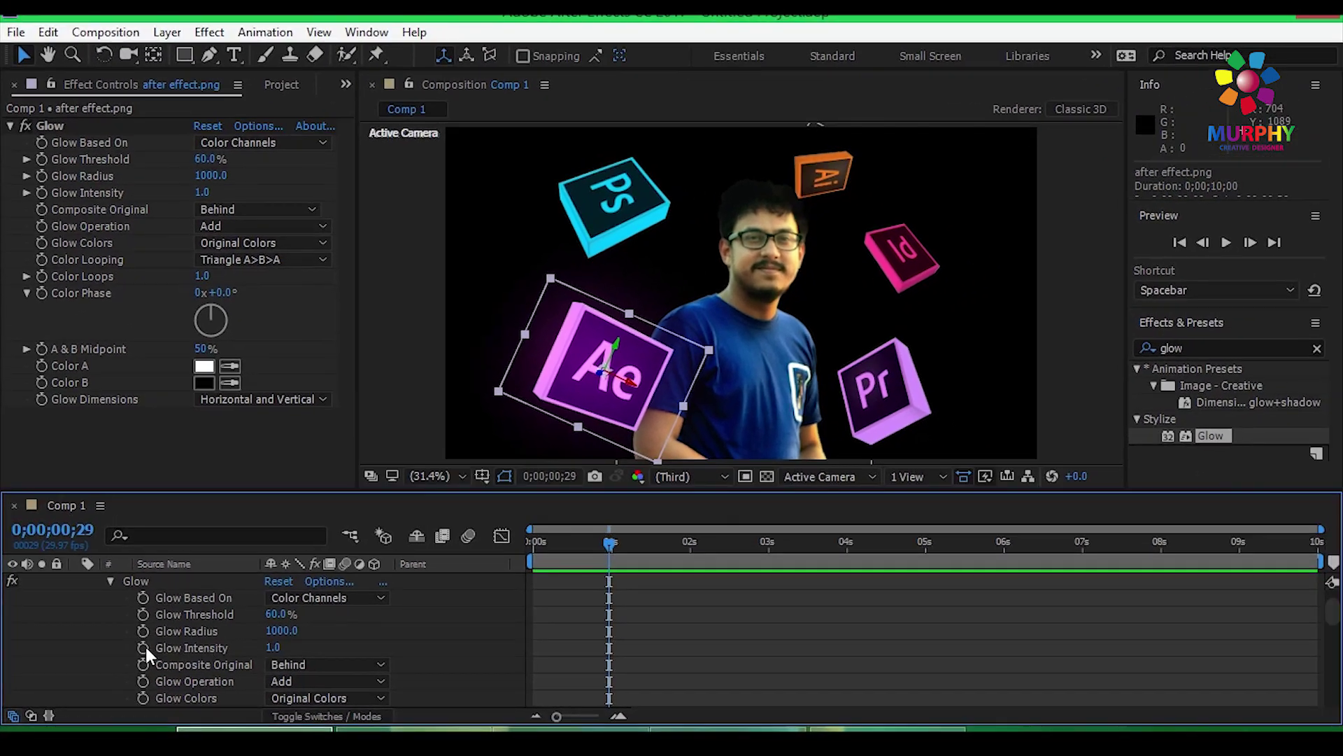
left_click(147, 647)
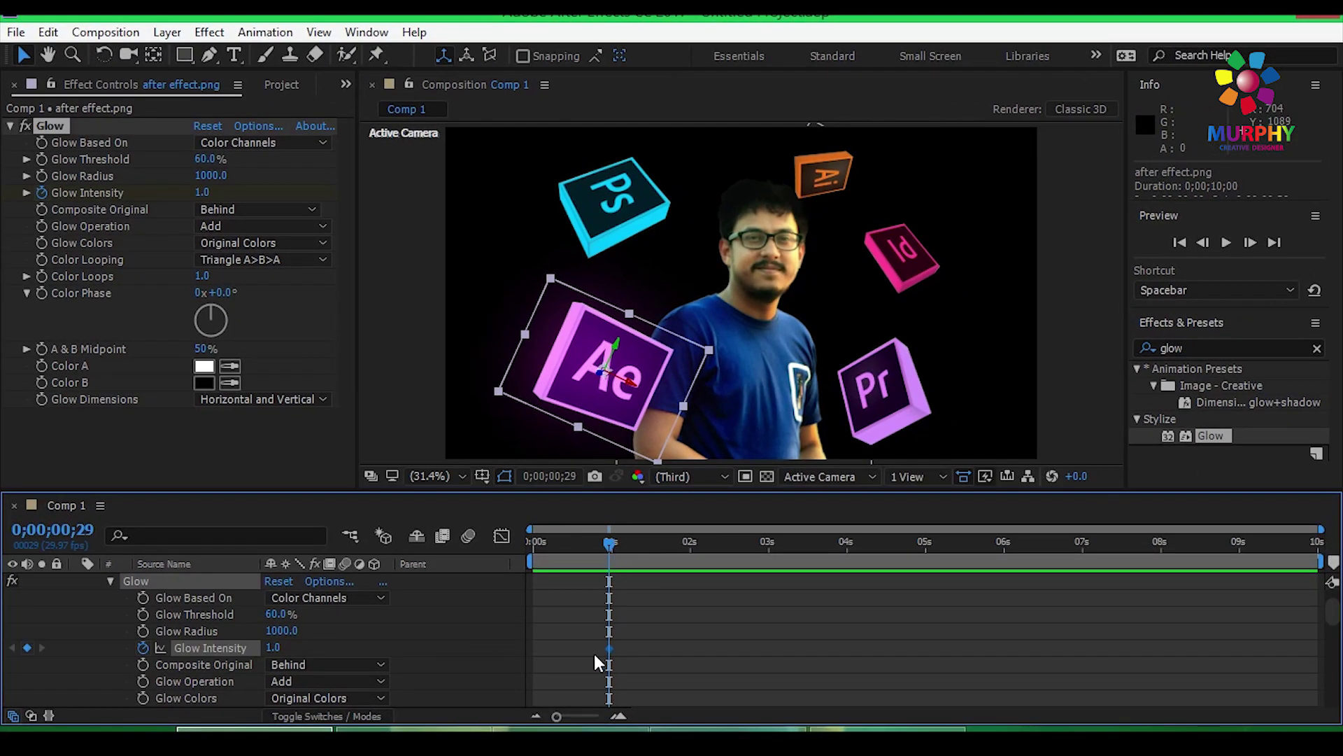
- Add a second Glow Intensity keyframe with value 2.5 at 0;00;01;02, undoing an extra change made at 0;00;01;04
left_click_drag(610, 544, 616, 544)
left_click_drag(274, 647, 415, 646)
left_click_drag(280, 648, 237, 651)
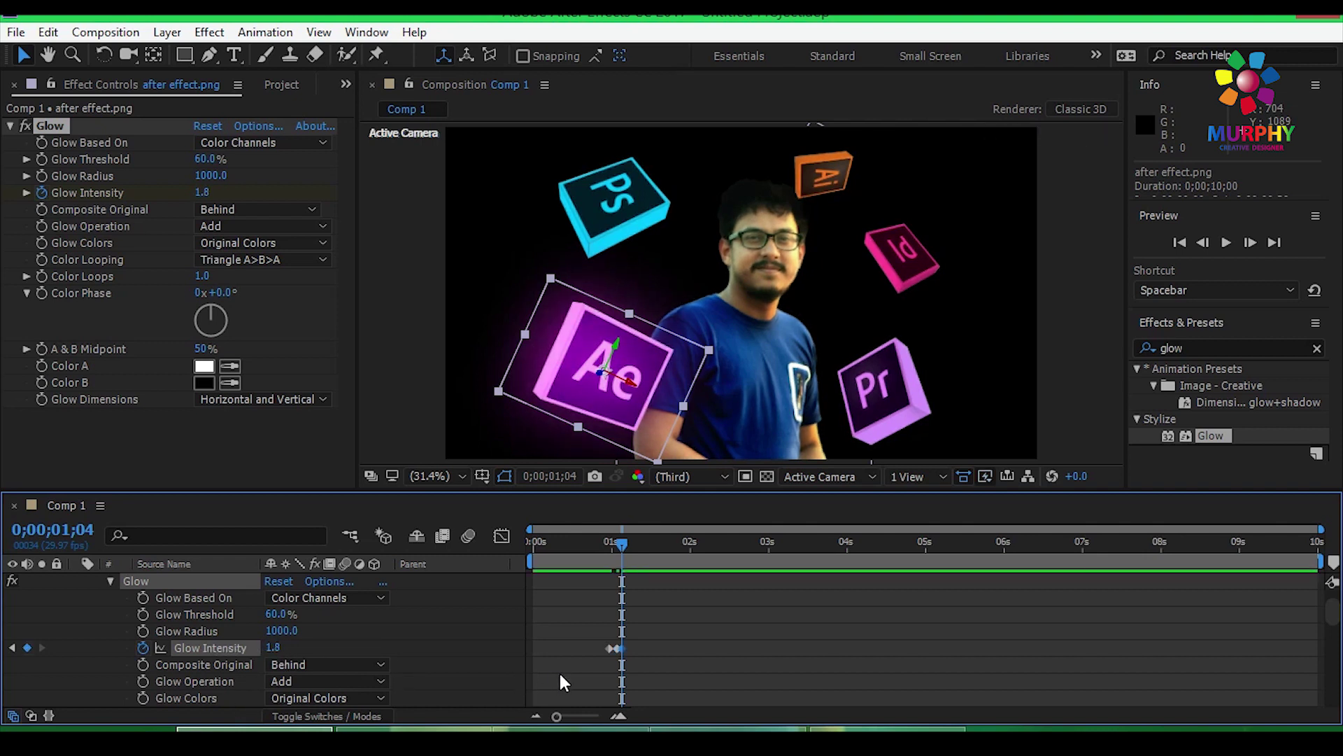
key("ctrl+z")
- Copy the first Glow Intensity keyframe of after effect.png, value 1.0, and paste it at 0;00;01;05
left_click_drag(556, 716, 593, 715)
left_click_drag(689, 715, 713, 714)
left_click_drag(693, 633, 722, 665)
left_click(791, 552)
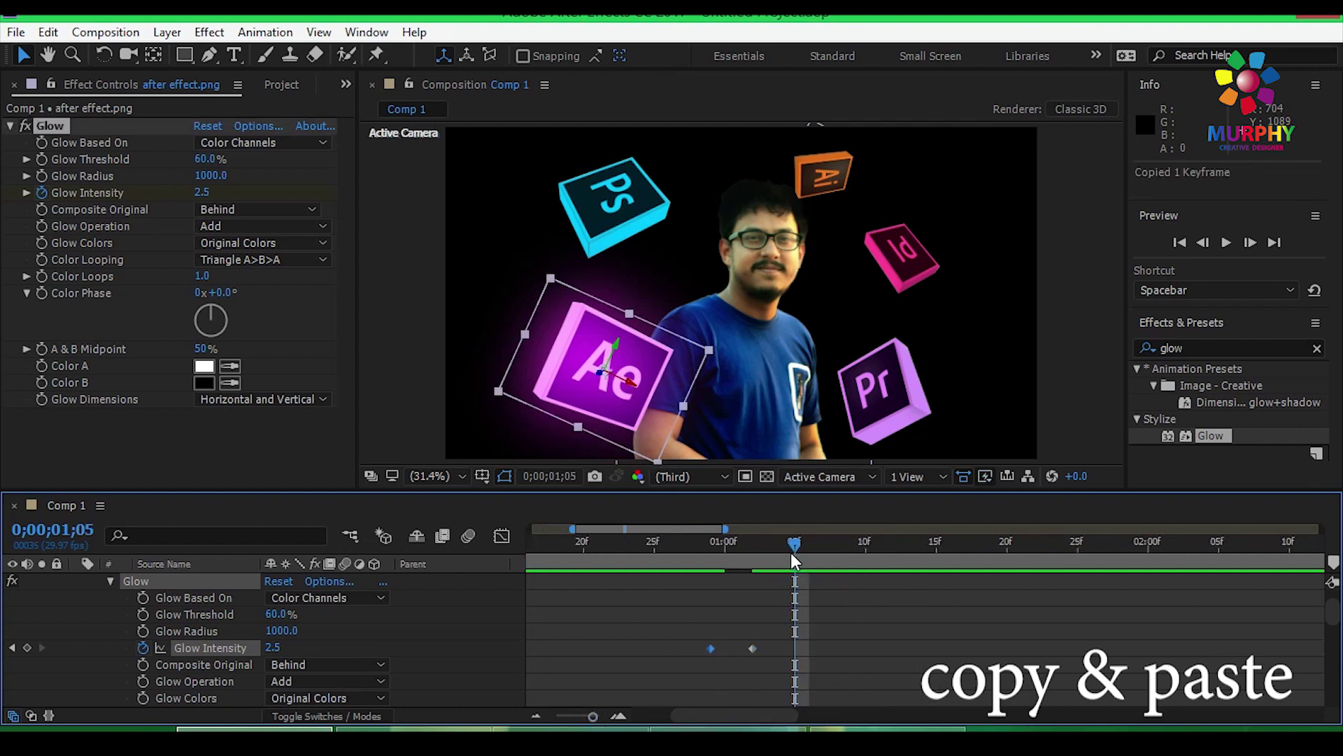
key("ctrl+v")
- Continue the flicker with copied Glow Intensity keyframes at 0;00;01;08 and 0;00;01;11, and play the animation
left_click_drag(757, 648, 761, 653)
key("ctrl+c")
mouse_move(792, 539)
left_mouse_down()
mouse_move(824, 544)
mouse_move(703, 541)
mouse_move(779, 542)
mouse_move(744, 546)
mouse_move(768, 549)
left_mouse_up()
key("ctrl+v")
left_click_drag(824, 648, 837, 648)
left_click_drag(812, 545, 908, 560)
left_click(858, 685)
key("space")
- Apply Easy Ease to the four Glow Intensity keyframes from 0;00;01;02 to 0;00;01;11
left_click_drag(787, 659, 1004, 696)
right_click(991, 678)
mouse_move(1049, 661)
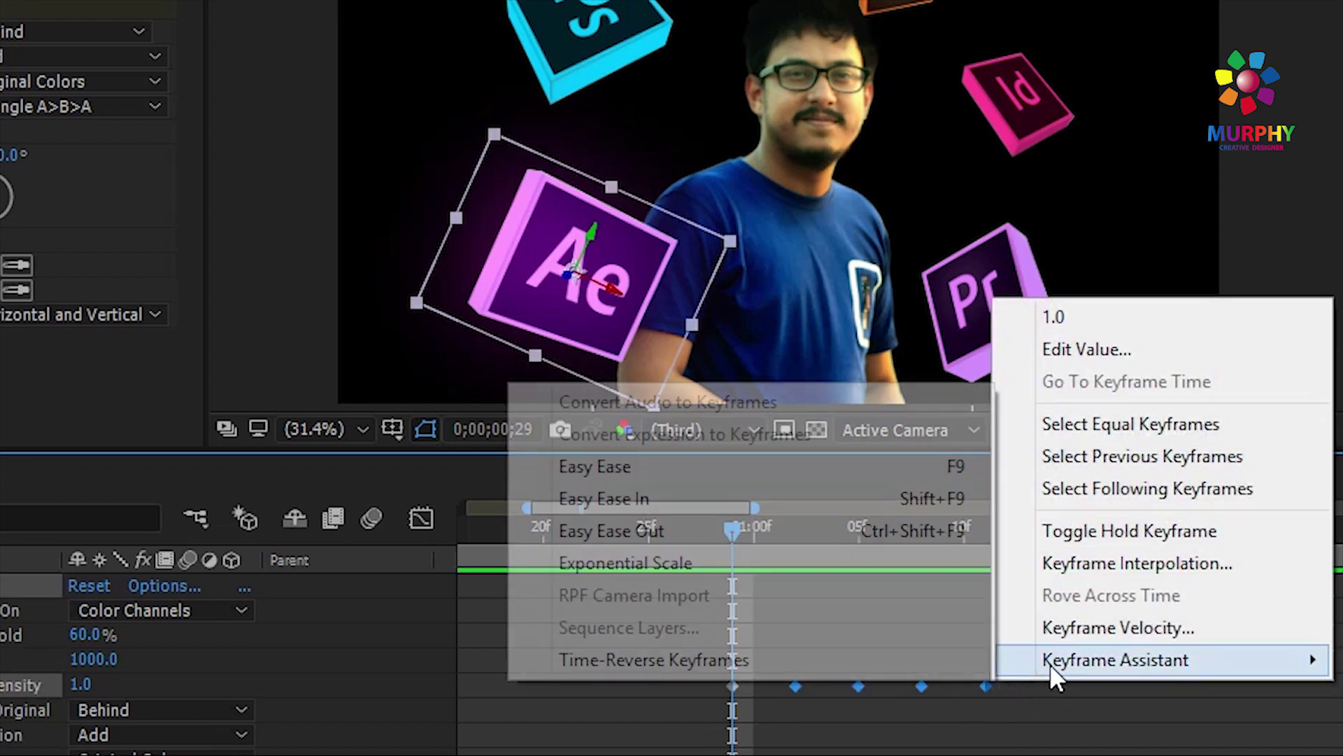
left_click(723, 489)
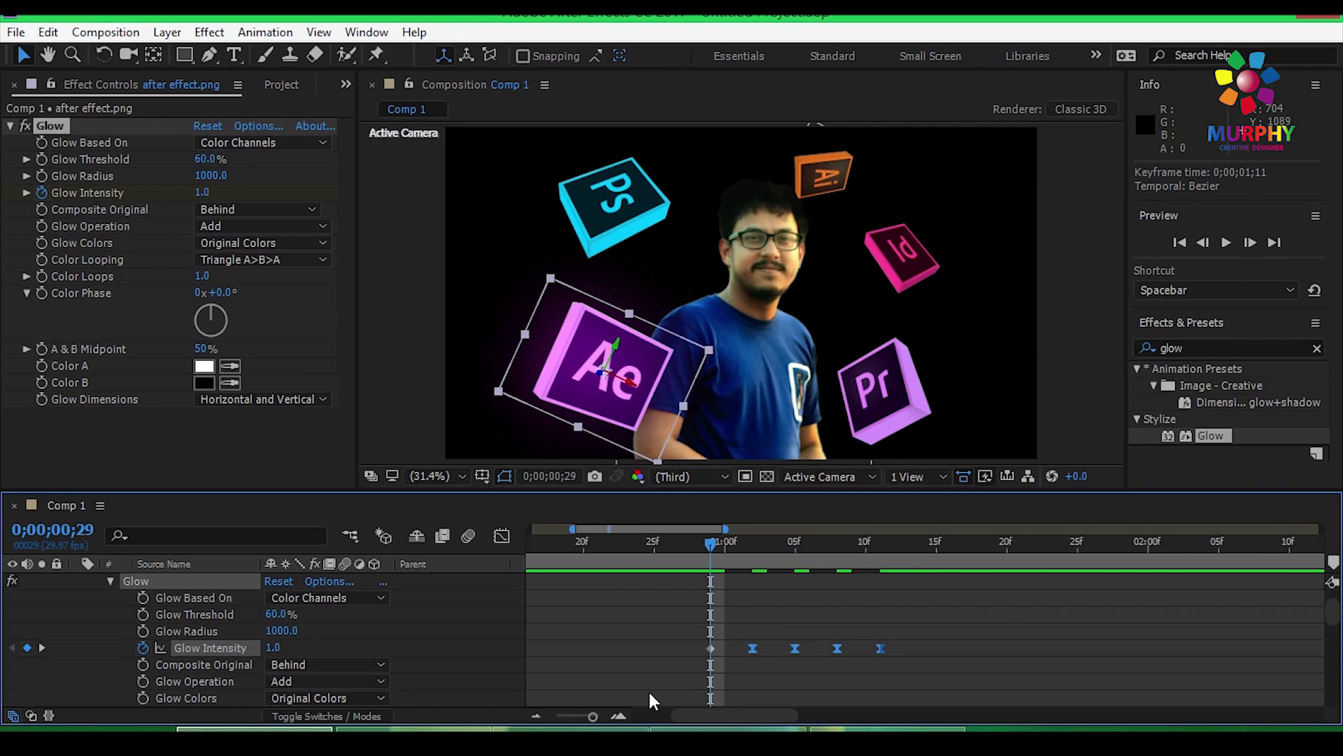
- Preview the eased glow flicker on after effect.png from before its first keyframe
mouse_move(593, 715)
left_mouse_down()
mouse_move(574, 716)
mouse_move(592, 716)
left_mouse_up()
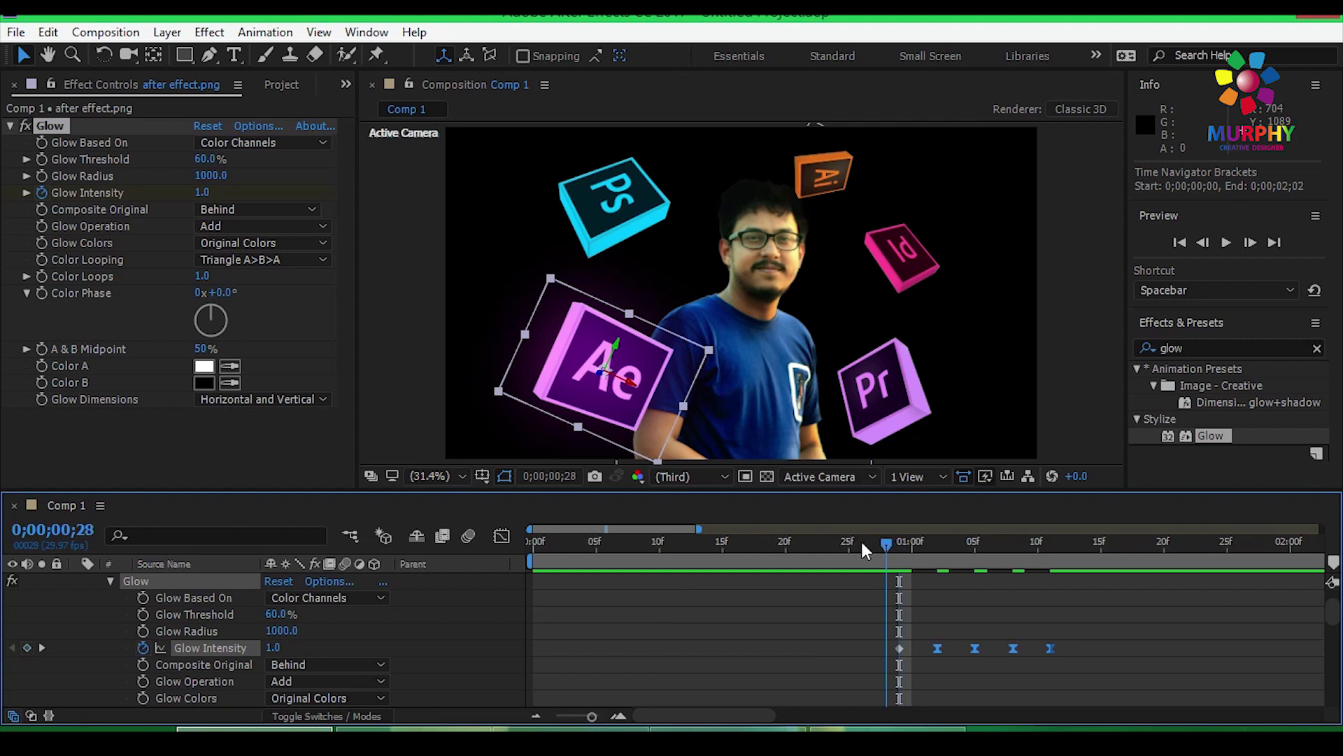
left_click_drag(862, 542, 785, 542)
key("space")
left_click_drag(1163, 542, 1069, 564)
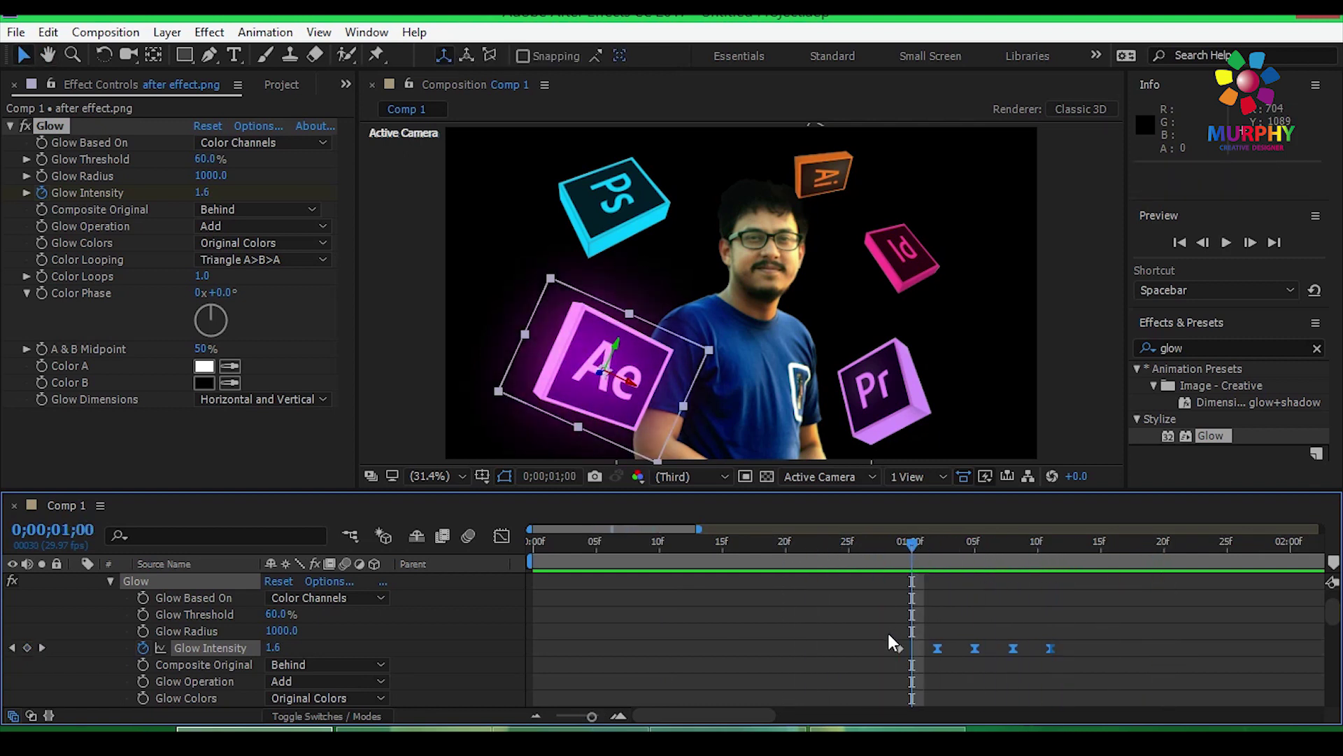
- Copy the five Glow Intensity keyframes of after effect.png and paste them at about 2;05 and 3;11
left_click_drag(888, 632, 1071, 658)
left_click_drag(596, 723, 570, 717)
left_click_drag(691, 661, 627, 641)
key("ctrl+c")
left_click_drag(644, 548, 768, 571)
key("ctrl+v")
left_click(902, 571)
key("ctrl+v")
- Paste the five copied Glow Intensity keyframes again at about 4;12, 5;13 and 6;16
left_click(1017, 563)
key("ctrl+v")
left_click(1119, 563)
left_click(1128, 557)
key("ctrl+v")
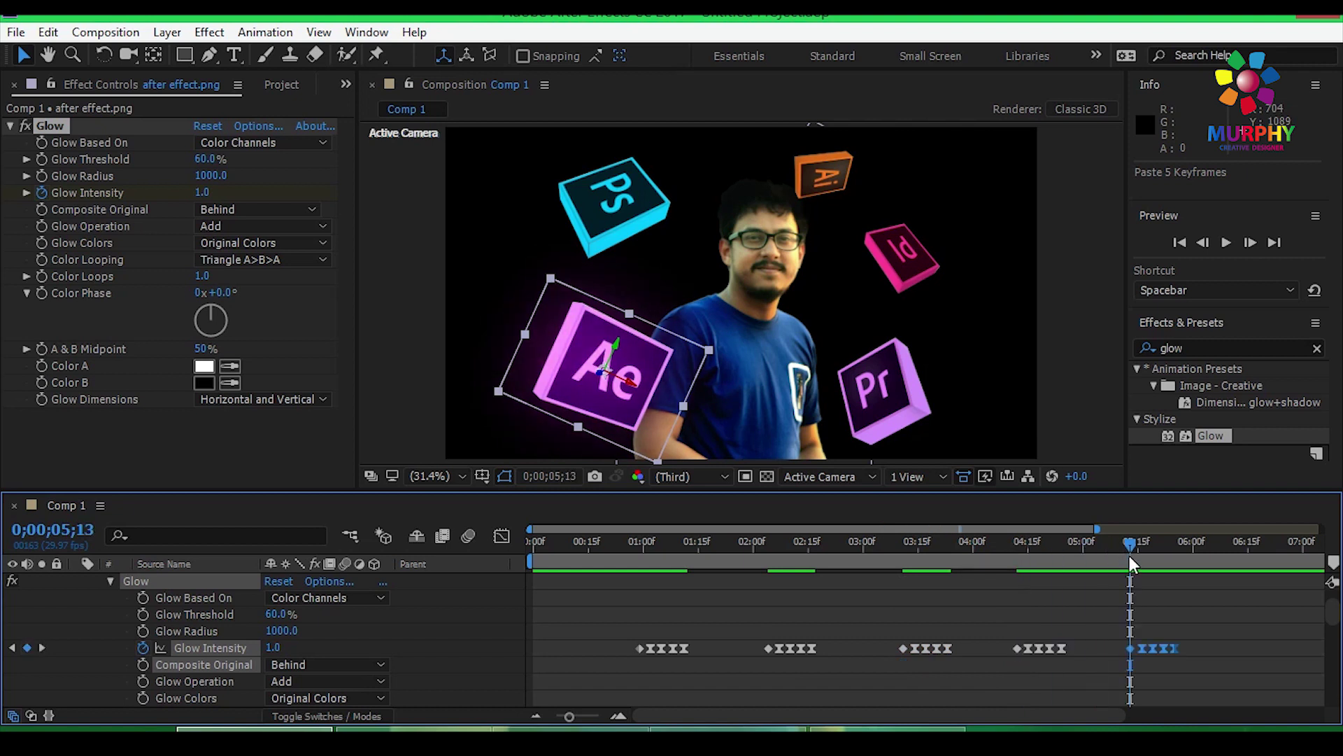
left_click(1251, 551)
key("ctrl+v")
- Play the composition from 0;00;00;27 to check the repeated glow flicker
left_click_drag(1237, 552, 633, 603)
key("space")
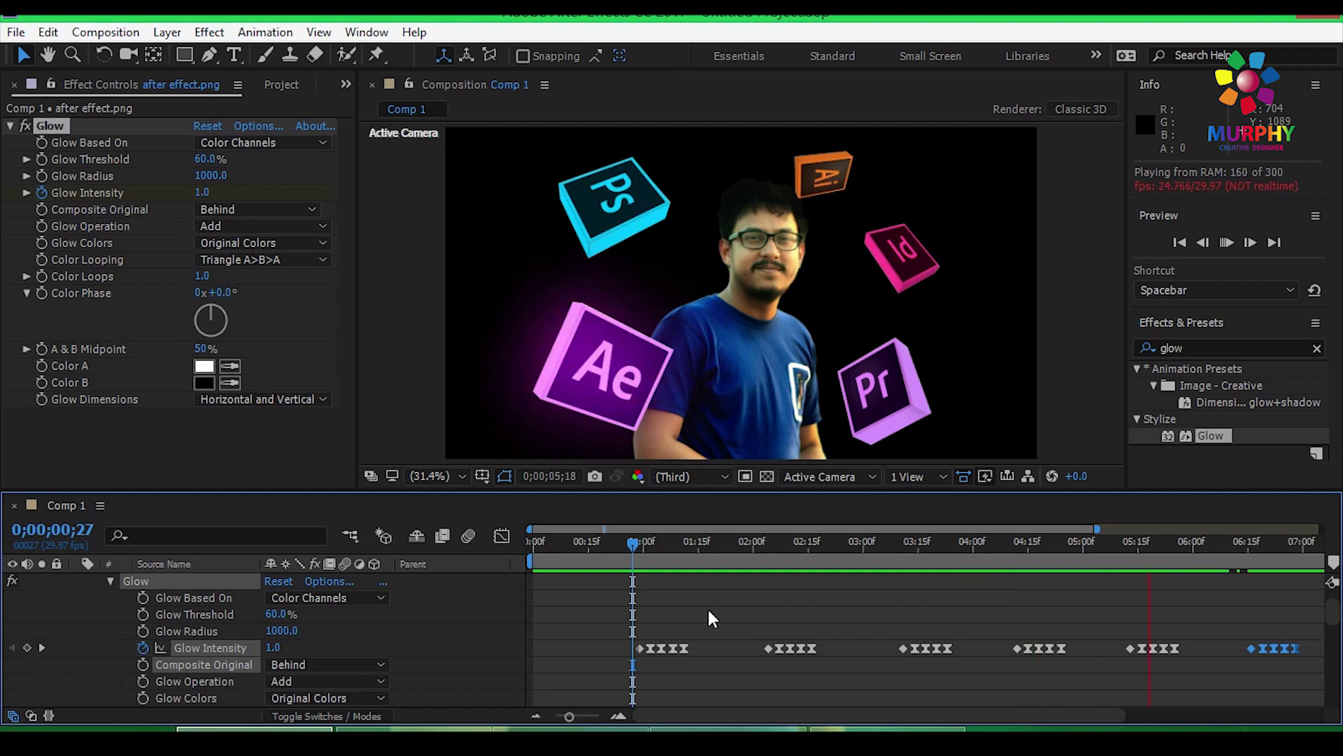
key("space")
left_click_drag(1215, 544, 688, 558)
- Copy the animated Glow effect from after effect.png onto Premiere pro.png, Photoshop.png, ID.png and AI.png
left_click(109, 581)
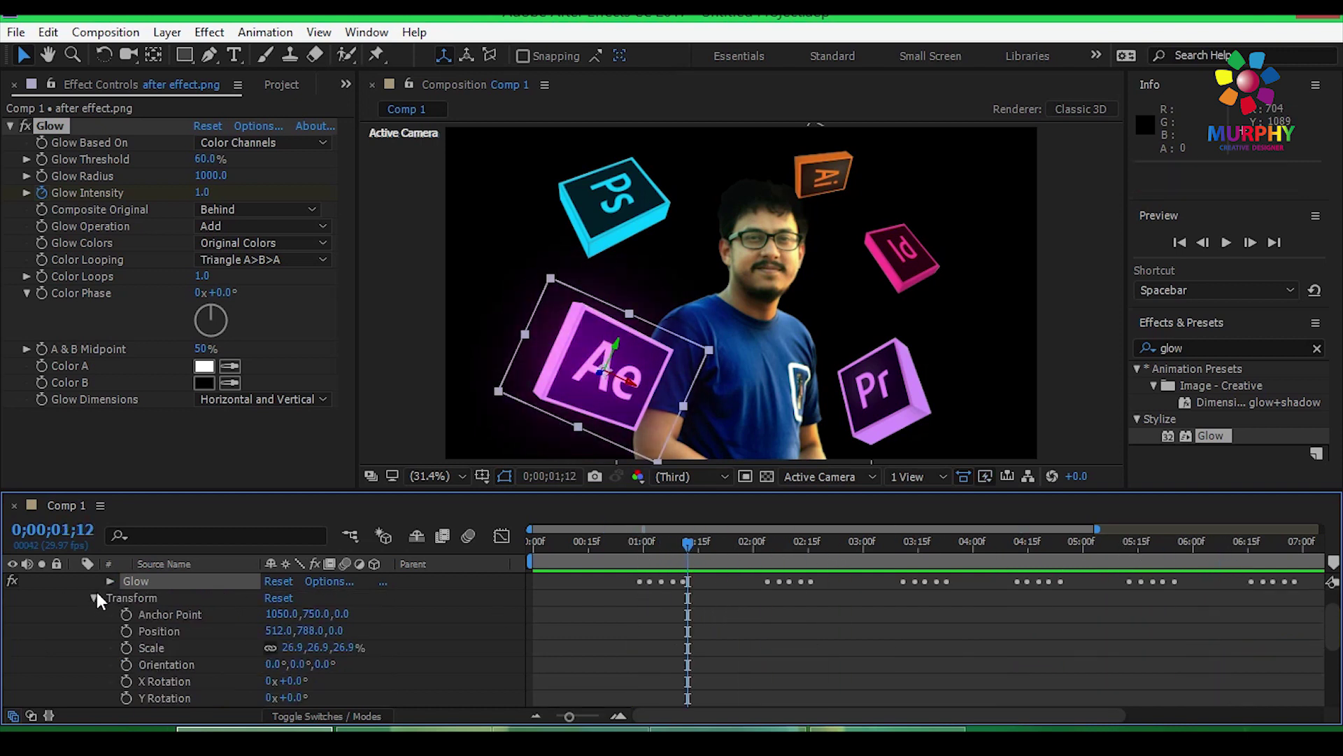
left_click(96, 598)
scroll(99, 595, "up", 2)
left_click(77, 581)
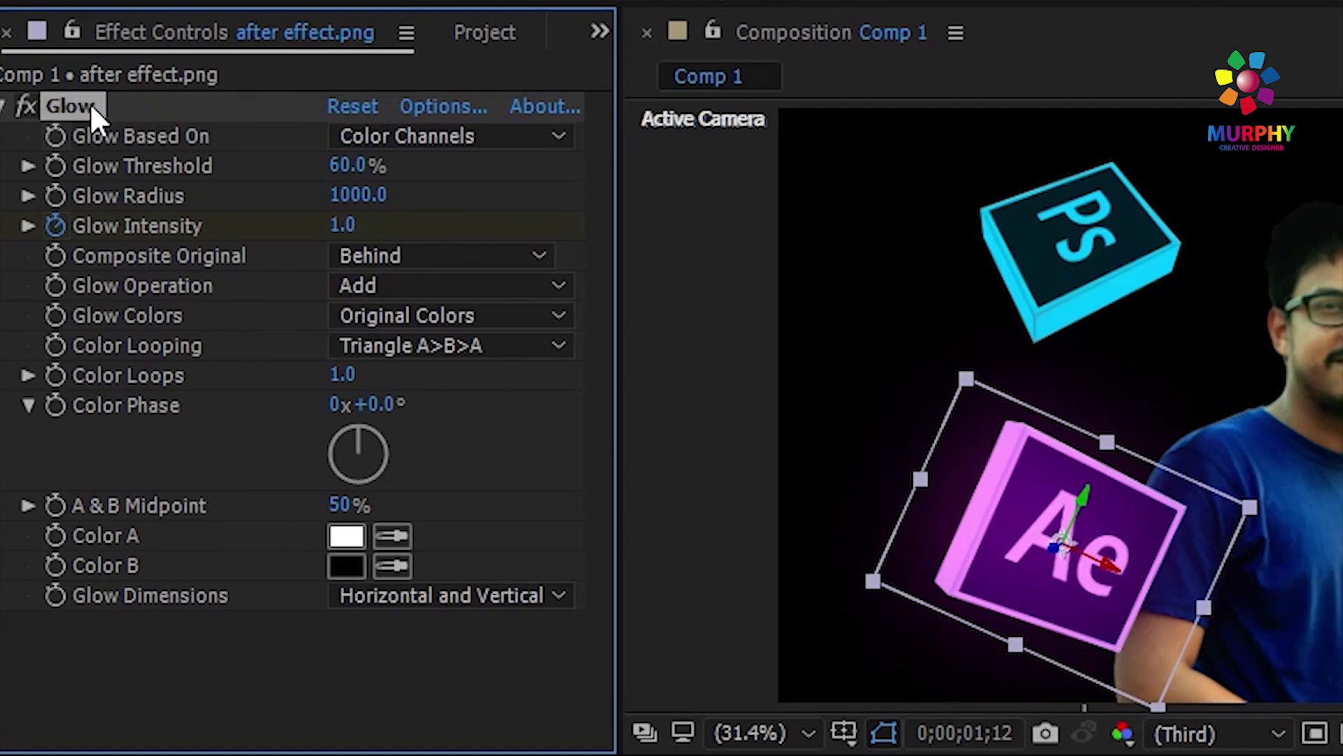
key("ctrl+c")
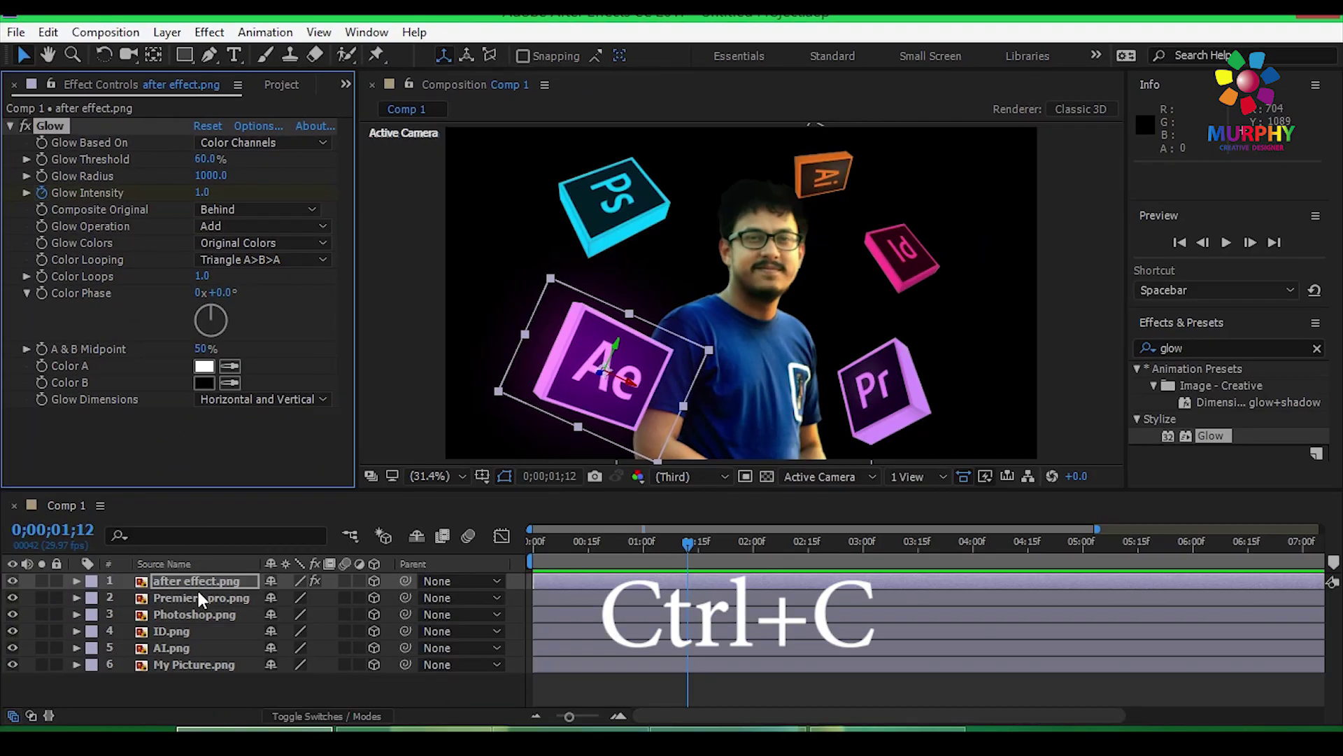
left_click(203, 601)
key("ctrl+v")
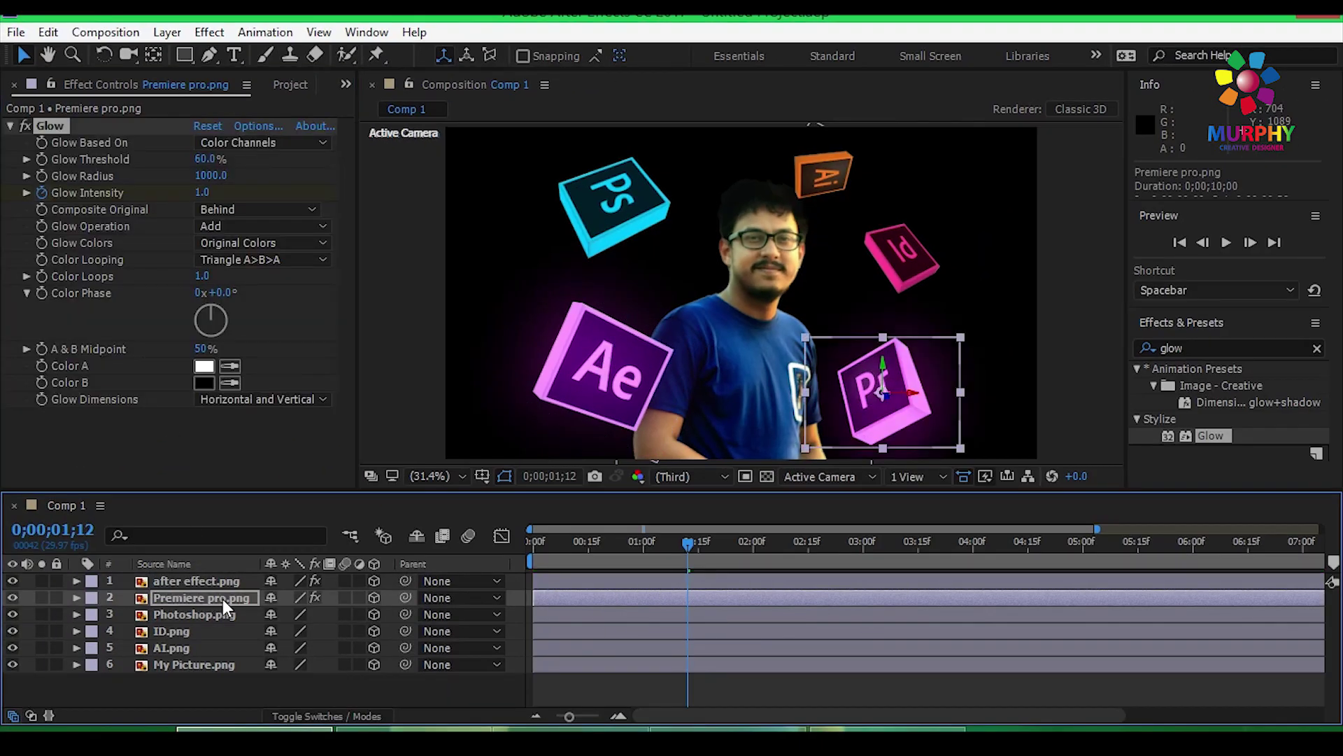
left_click(213, 618)
key("ctrl+v")
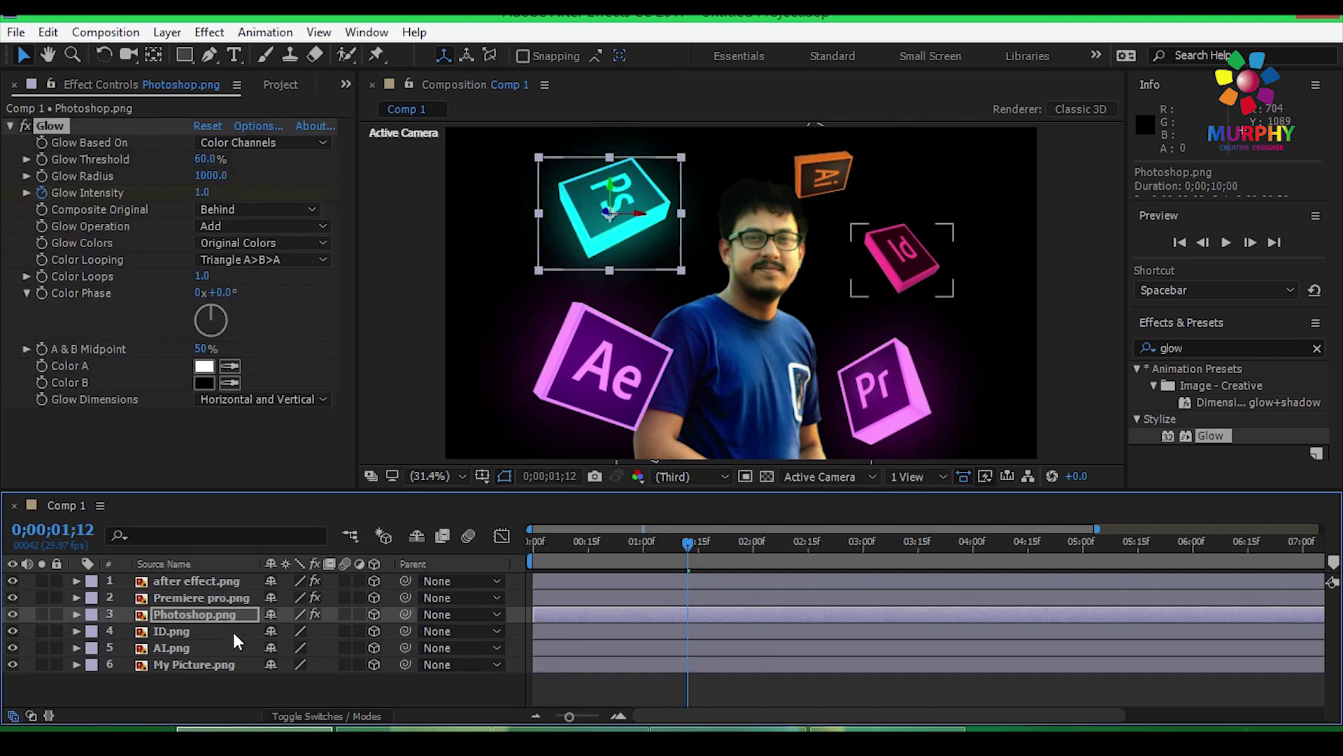
left_click(198, 633)
key("ctrl+v")
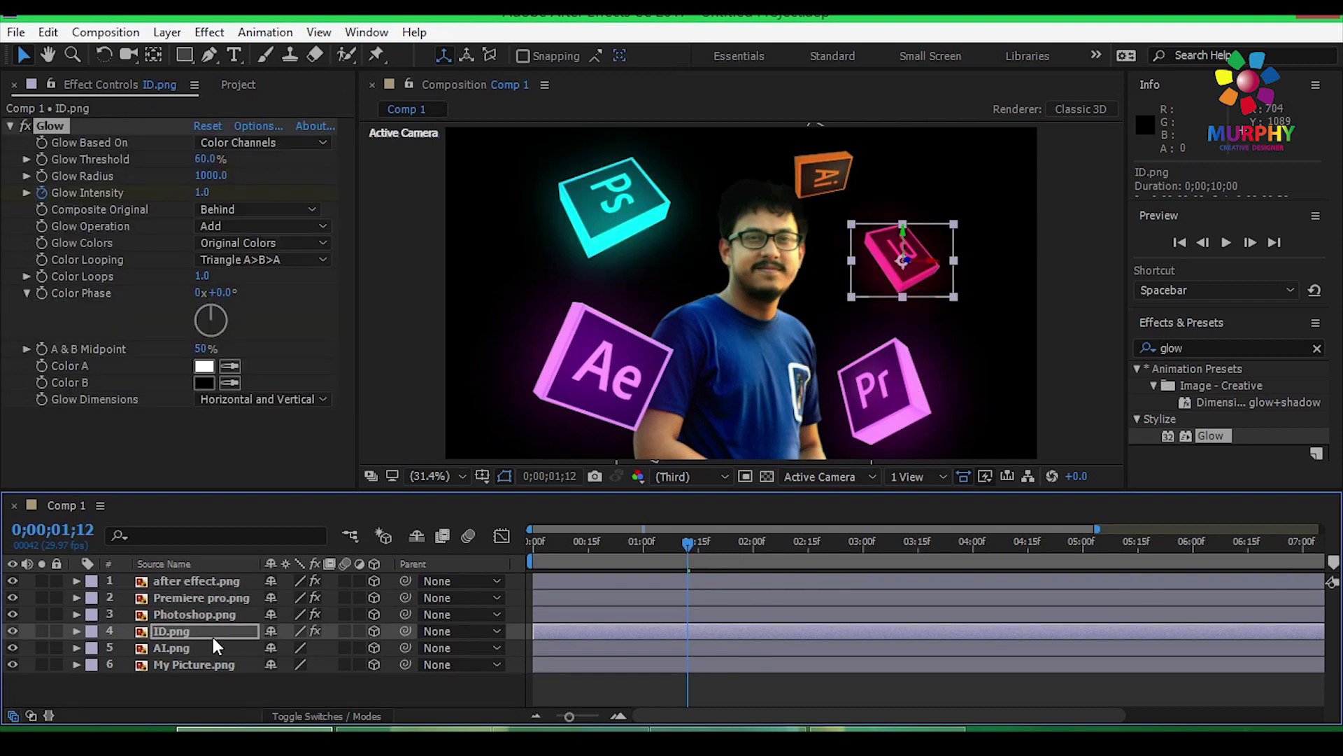
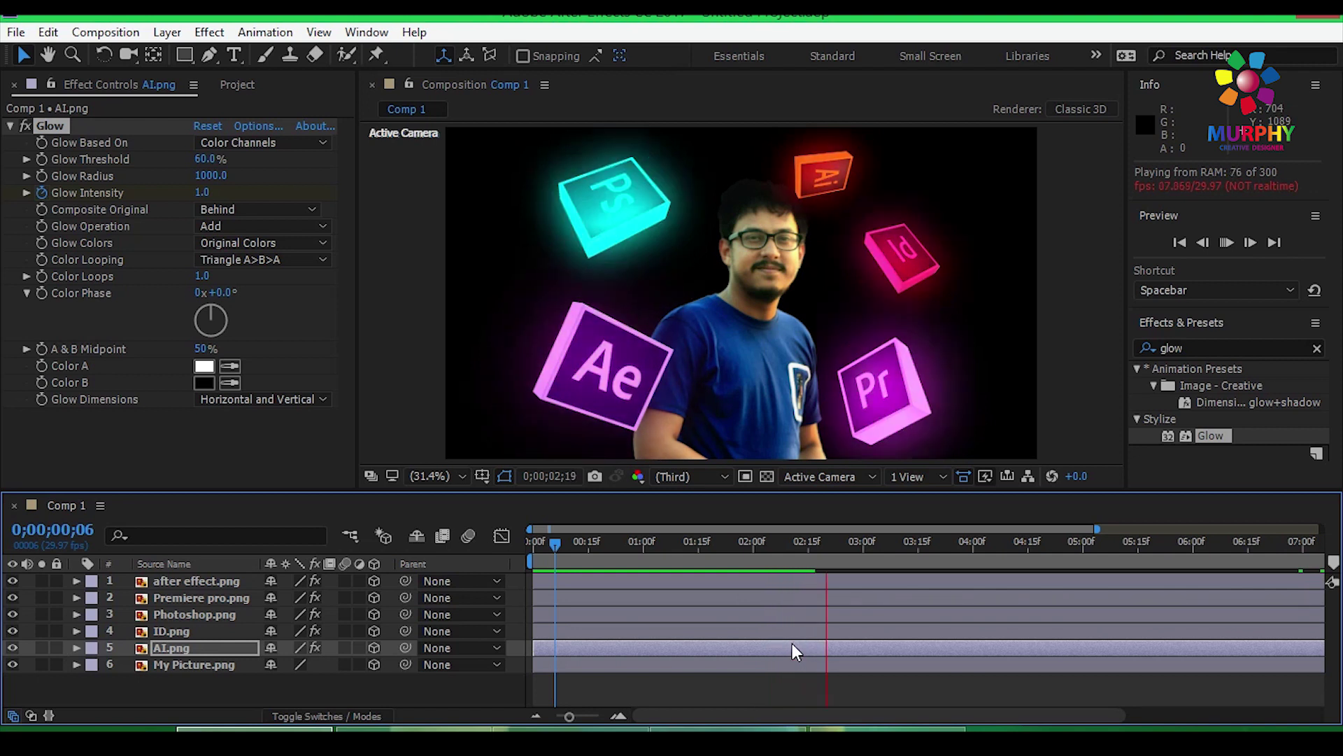
- Move the first five Glow Intensity keyframe groups of after effect.png earlier, starting at about 0;17, 1;13, 2;28, 4;04 and 5;04
key("space")
left_click_drag(865, 543, 689, 546)
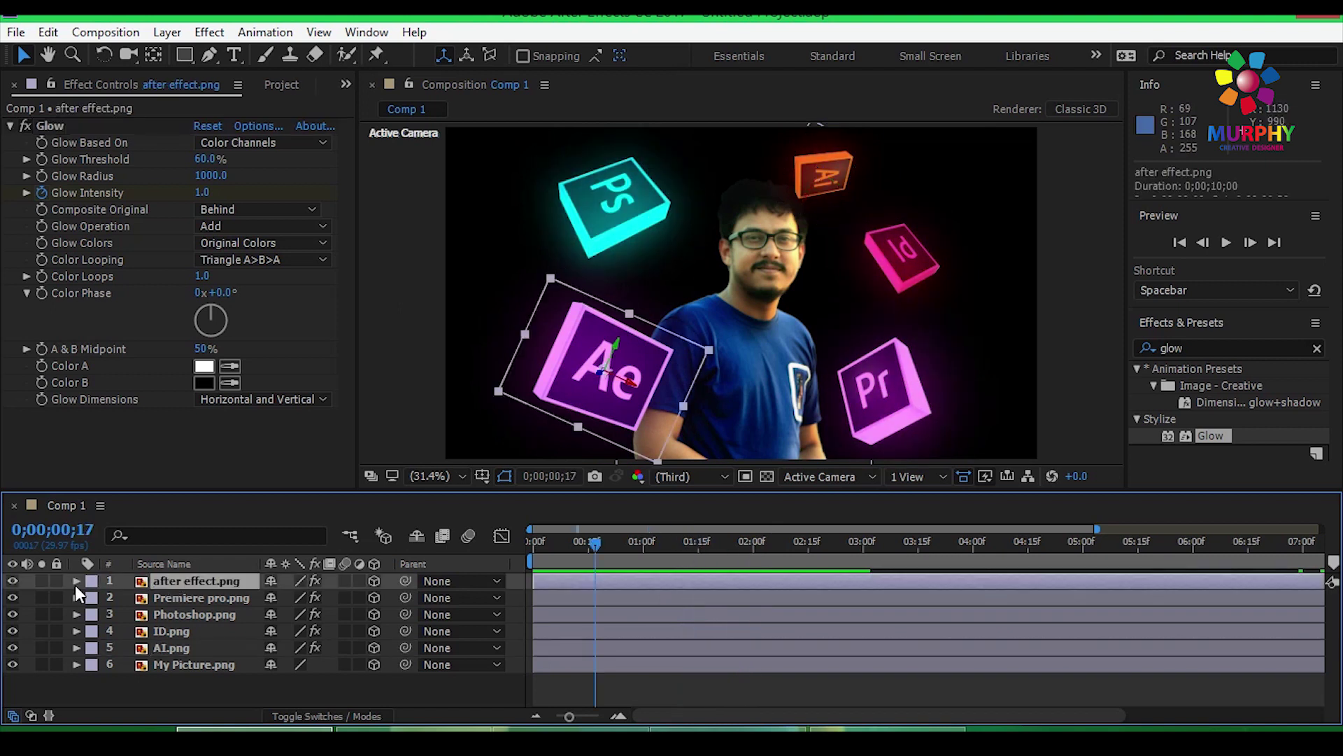
left_click(76, 581)
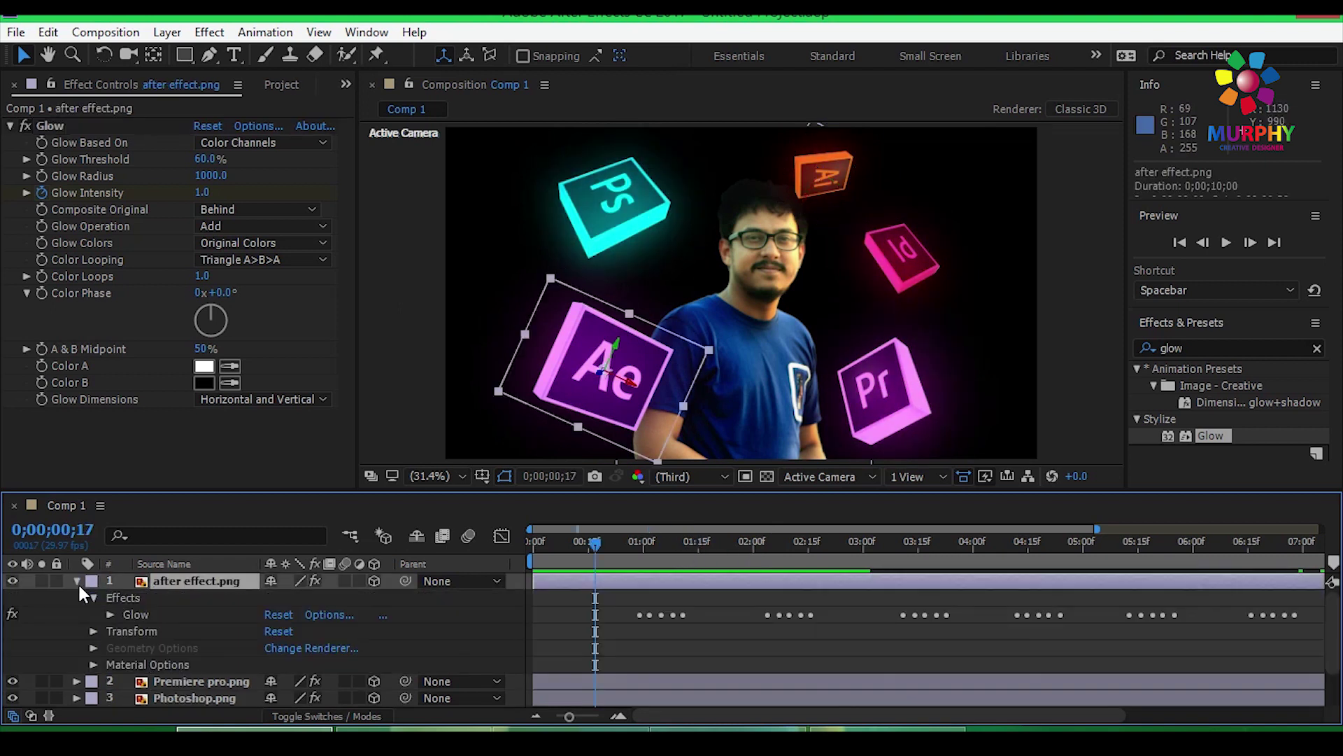
left_click(110, 615)
left_click_drag(637, 635, 690, 655)
left_click_drag(677, 649, 616, 643)
left_click_drag(883, 631, 959, 661)
left_click_drag(924, 649, 878, 648)
left_click_drag(1017, 618, 1127, 648)
left_click_drag(633, 558, 979, 563)
scroll(196, 616, "up", 2)
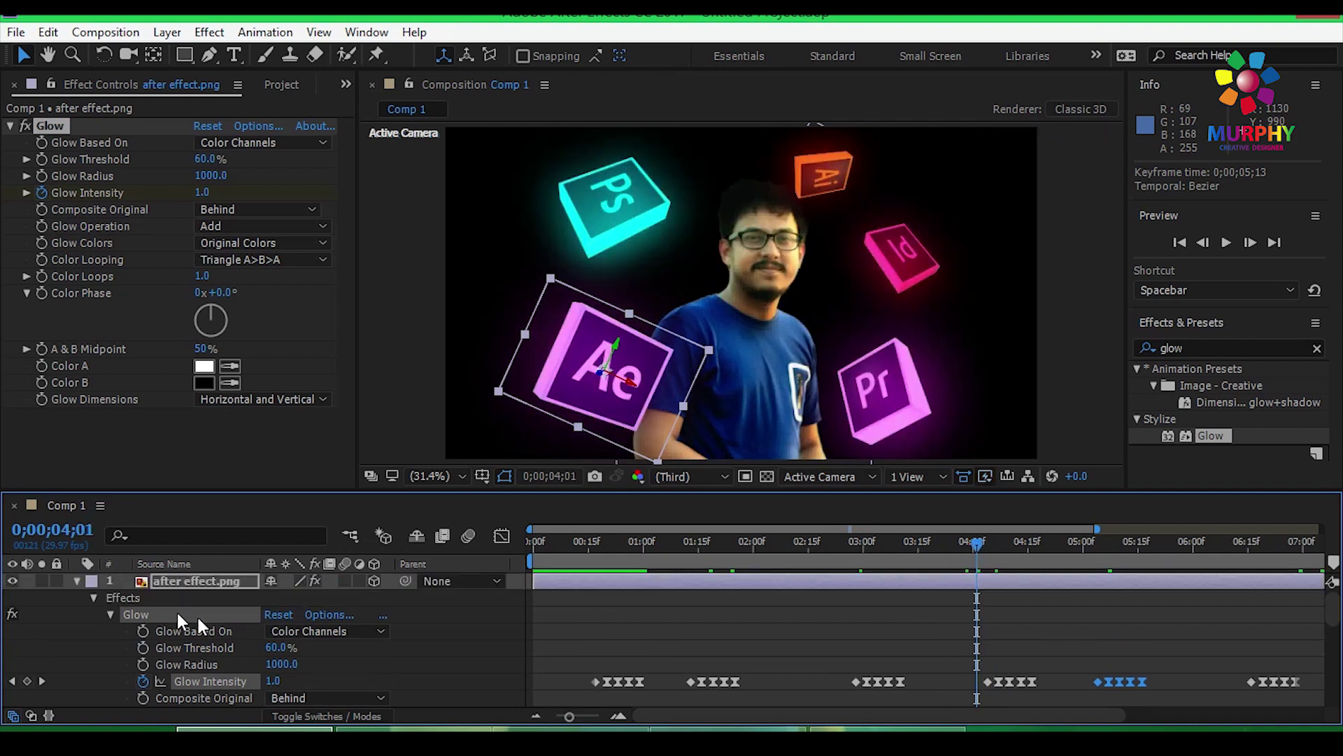
left_click(76, 582)
- Shift all Glow Intensity keyframes of Premiere pro.png about 15 frames earlier, starting at about 0;28
left_click(76, 598)
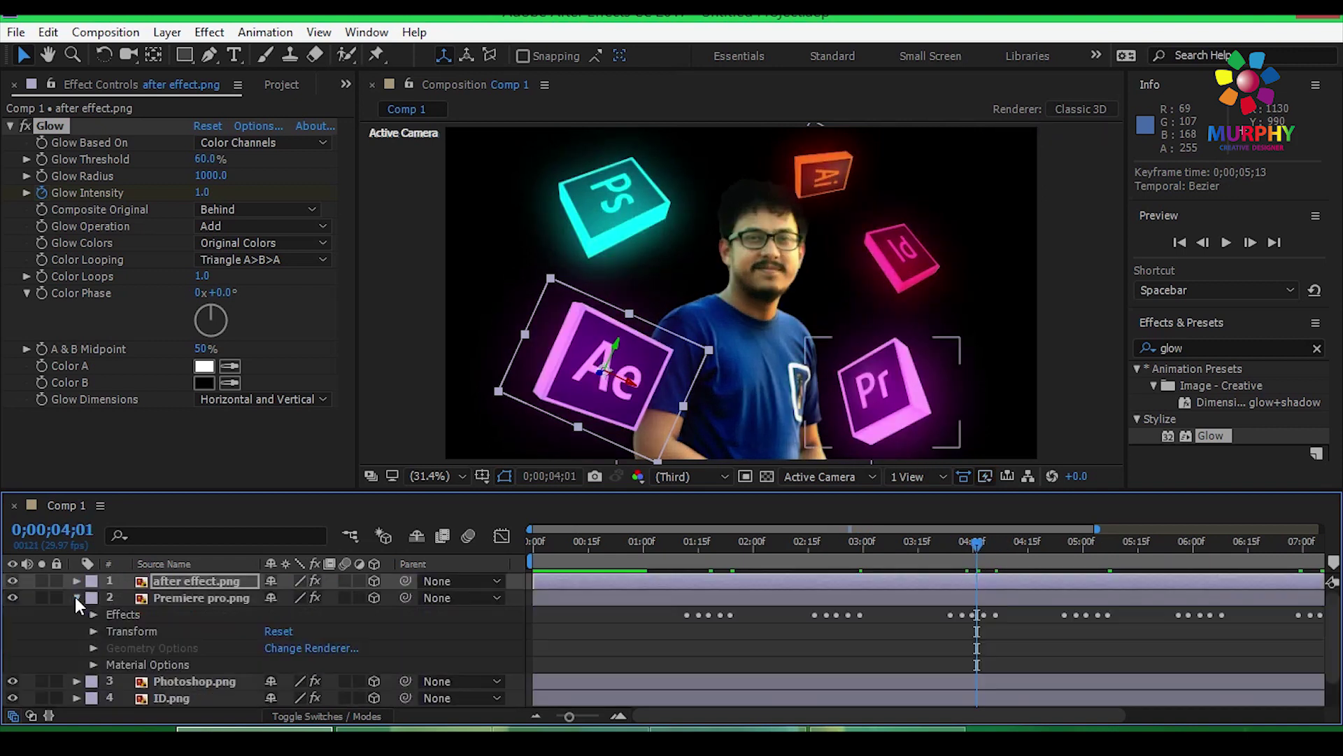
left_click(94, 614)
left_click(109, 629)
scroll(110, 630, "down", 1)
left_click_drag(671, 635, 1325, 664)
left_click_drag(836, 715, 664, 715)
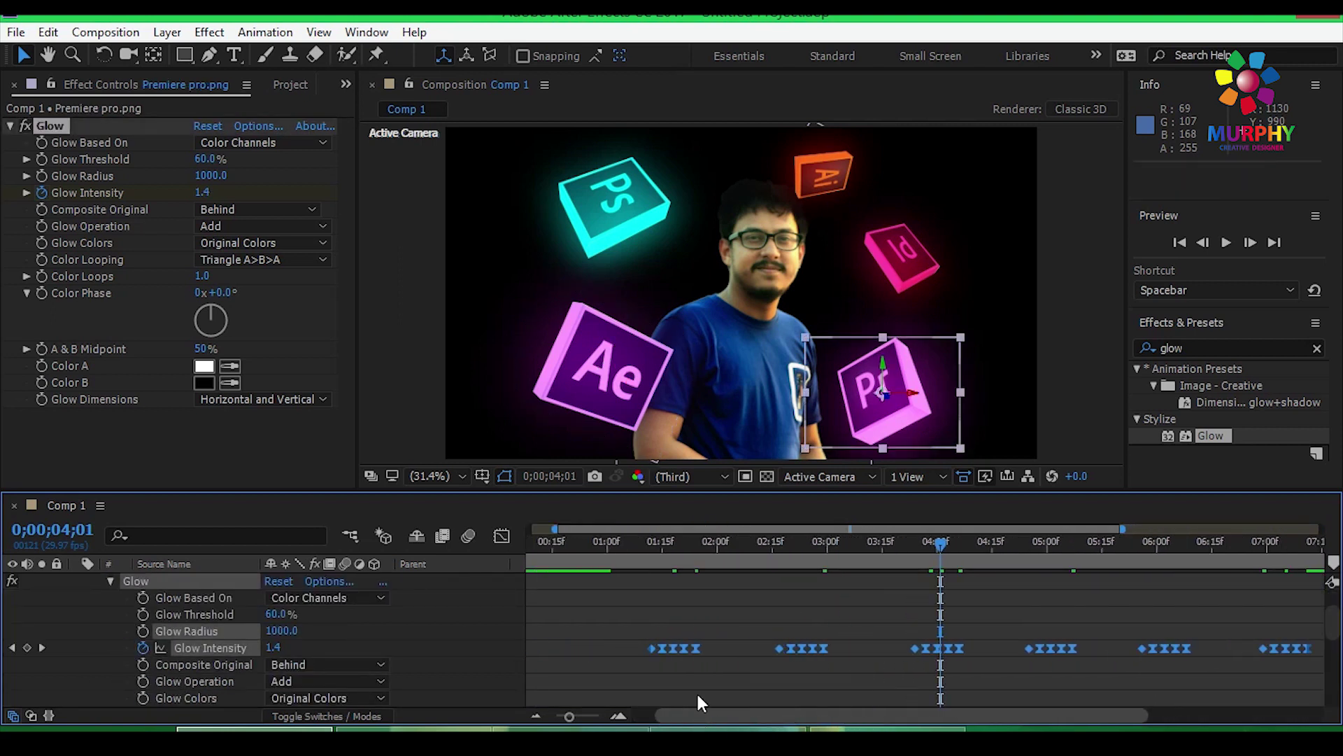
left_click_drag(657, 648, 610, 649)
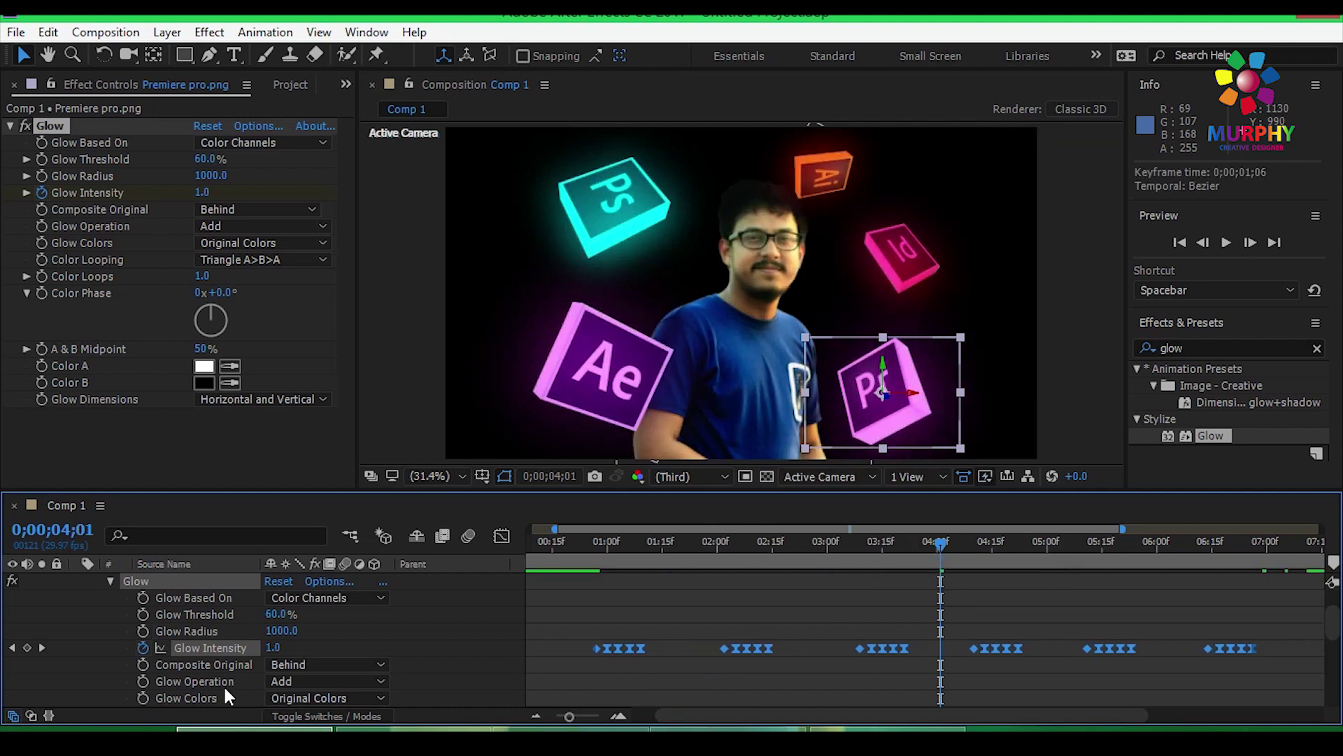
scroll(106, 625, "up", 2)
left_click(77, 598)
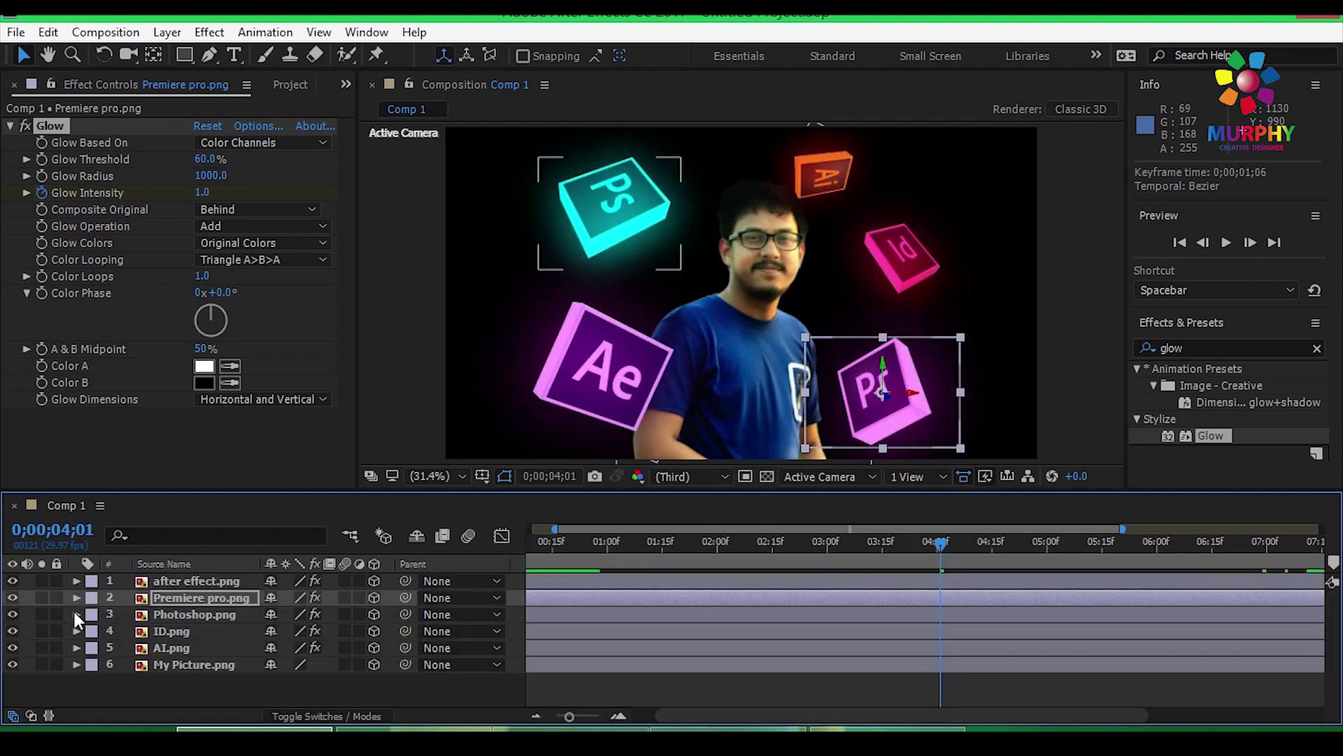
- Retime Glow Intensity keyframe groups on Photoshop.png to stagger its flicker against the other logos
left_click(75, 614)
left_click(92, 632)
left_click(112, 648)
left_click_drag(621, 634, 1035, 672)
left_click_drag(857, 713, 695, 714)
left_click(632, 643)
left_click_drag(702, 623, 763, 652)
left_click_drag(741, 648, 780, 647)
left_click_drag(960, 631, 1013, 648)
- Collapse the Photoshop.png layer and play the staggered glow animation from the start of the composition
left_click_drag(945, 545, 500, 552)
left_click(109, 581)
scroll(86, 628, "up", 1)
left_click(76, 617)
left_click(396, 420)
key("space")
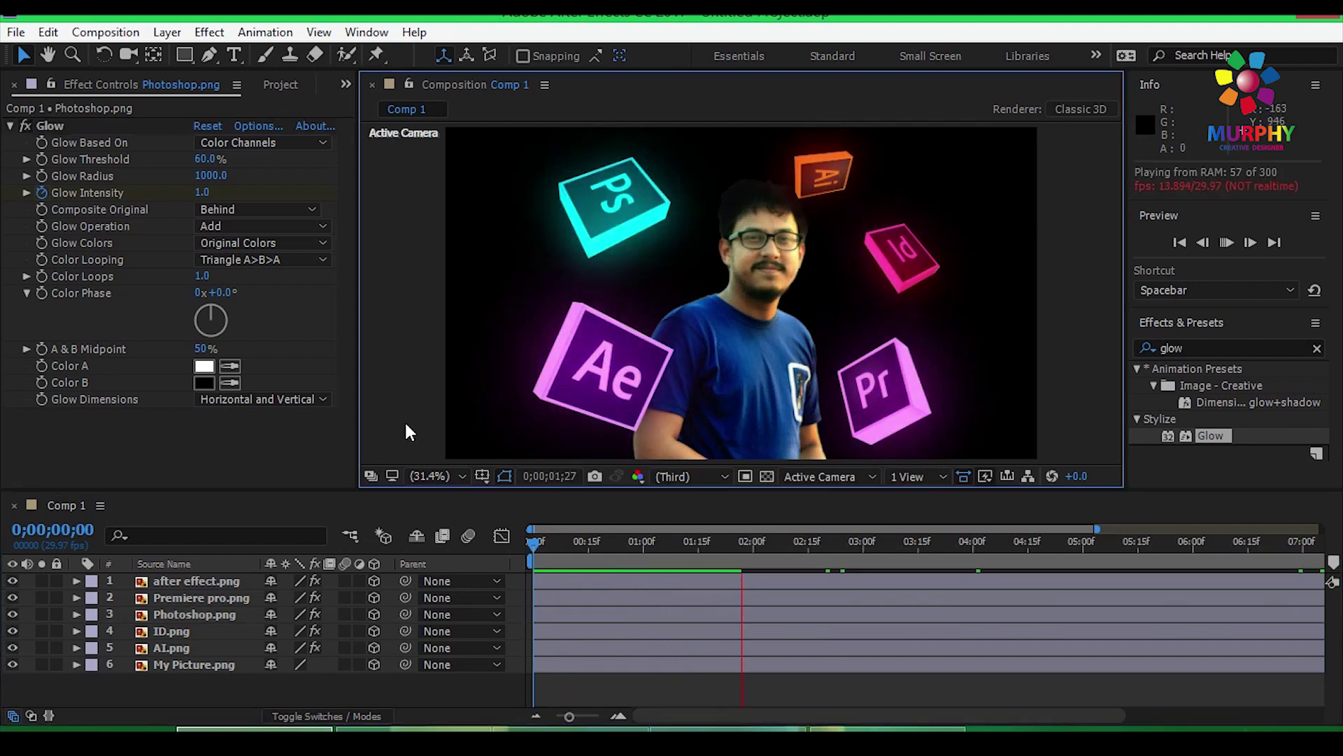
key("space")
- Move the second, third and fourth Glow Intensity keyframe groups of AI.png about 11 frames earlier and collapse the layer
left_click(77, 648)
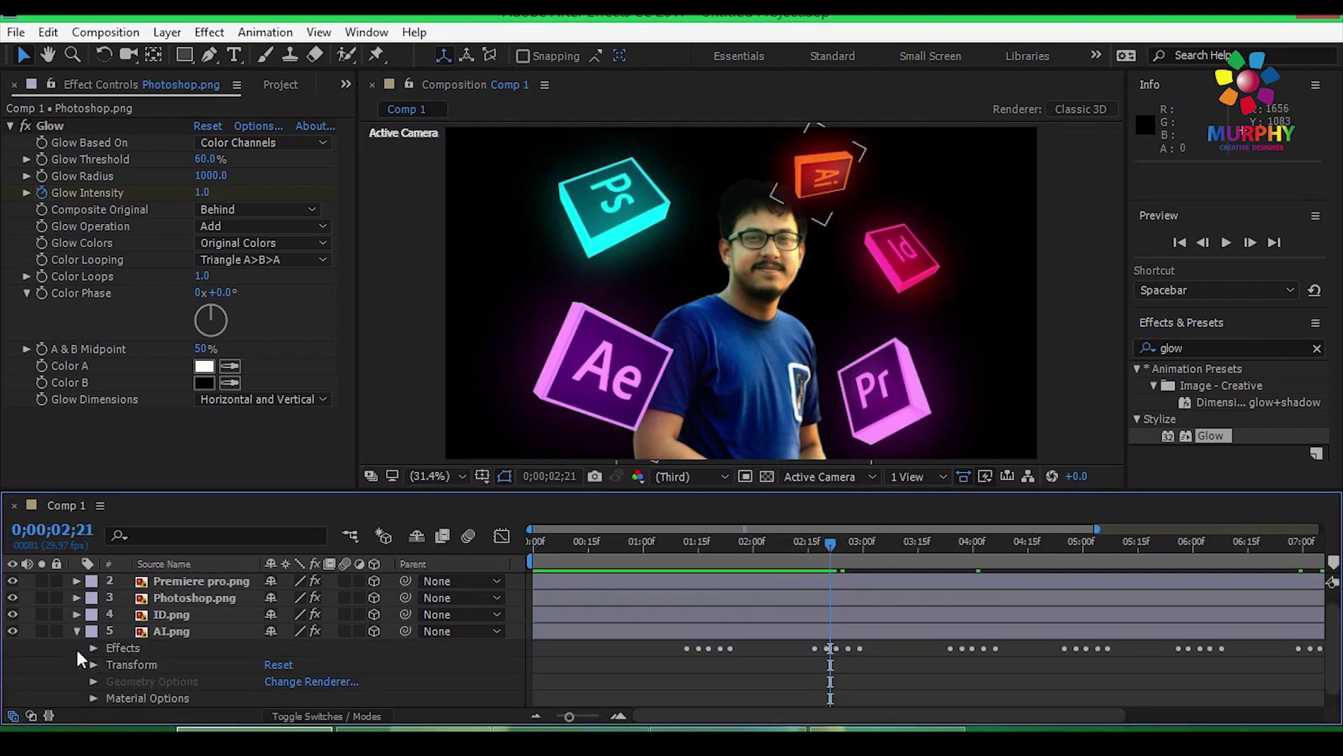
left_click(93, 665)
scroll(182, 657, "down", 2)
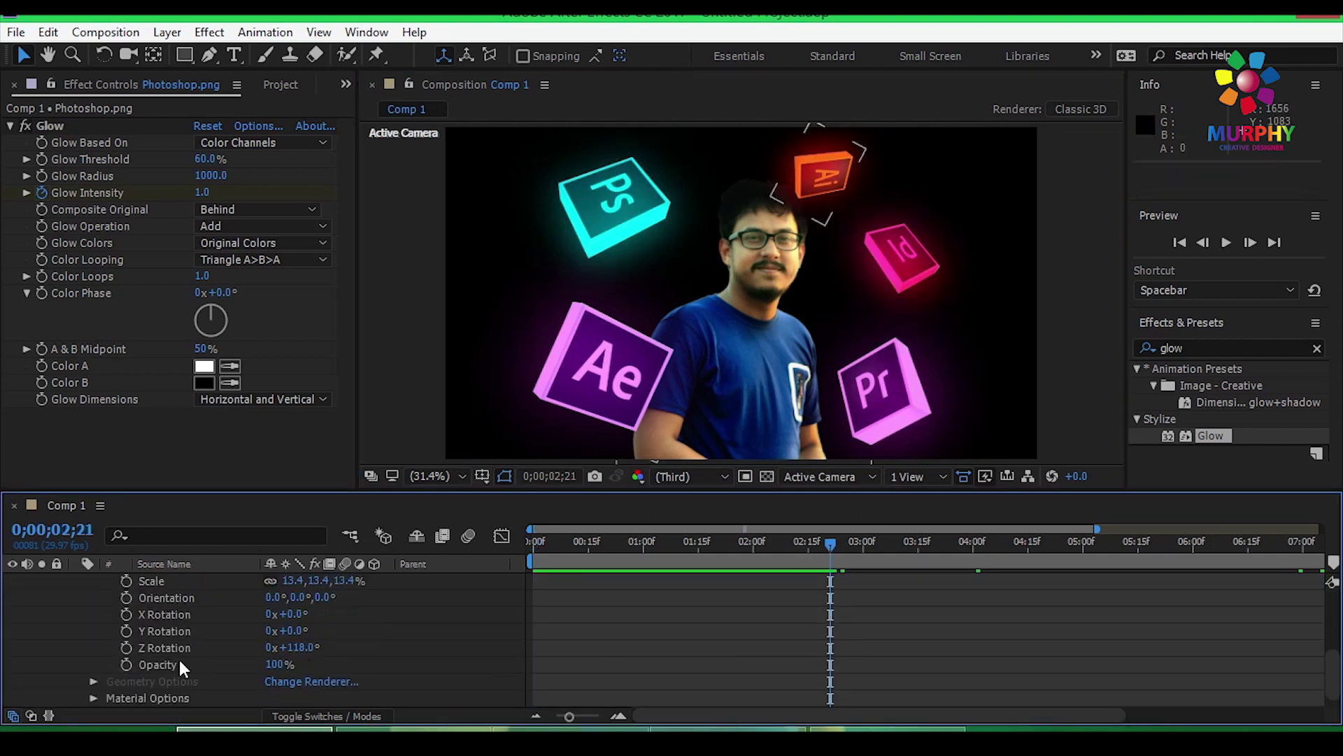
scroll(148, 669, "up", 3)
left_click(93, 615)
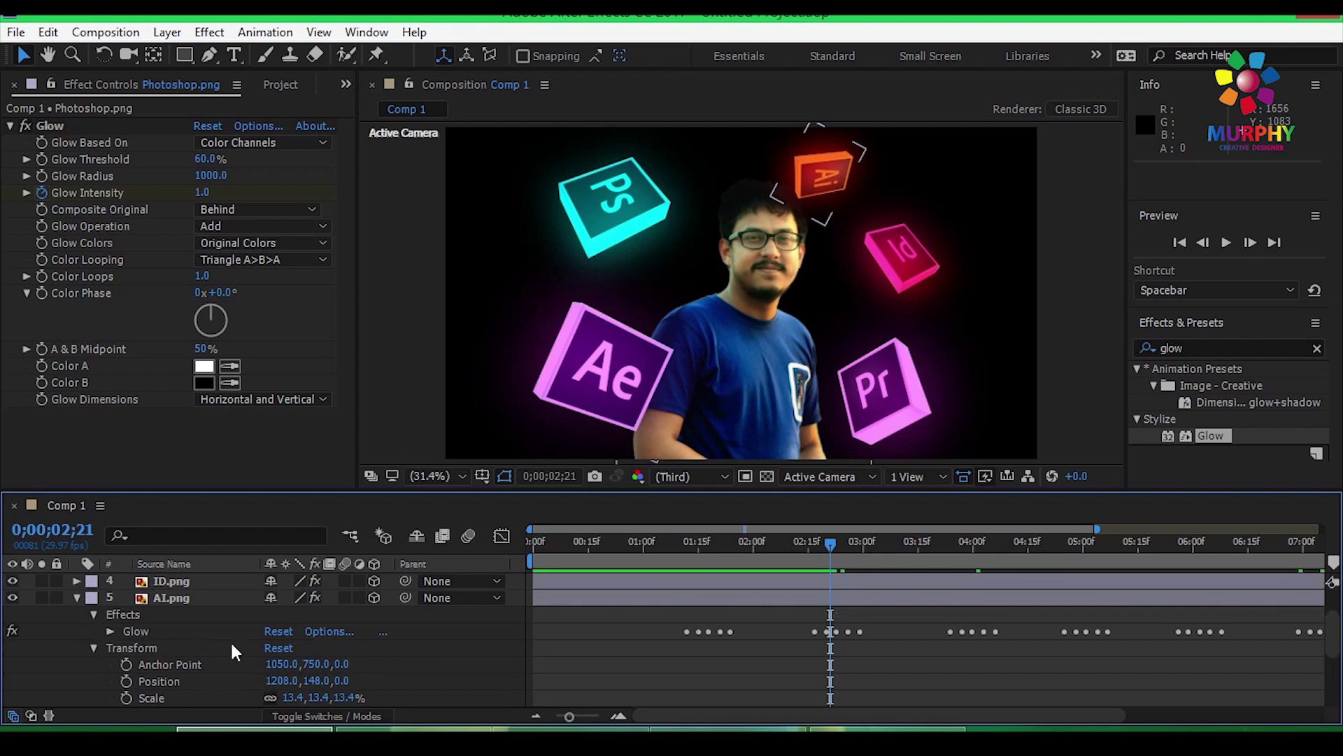
left_click(110, 631)
left_click_drag(791, 623, 1130, 661)
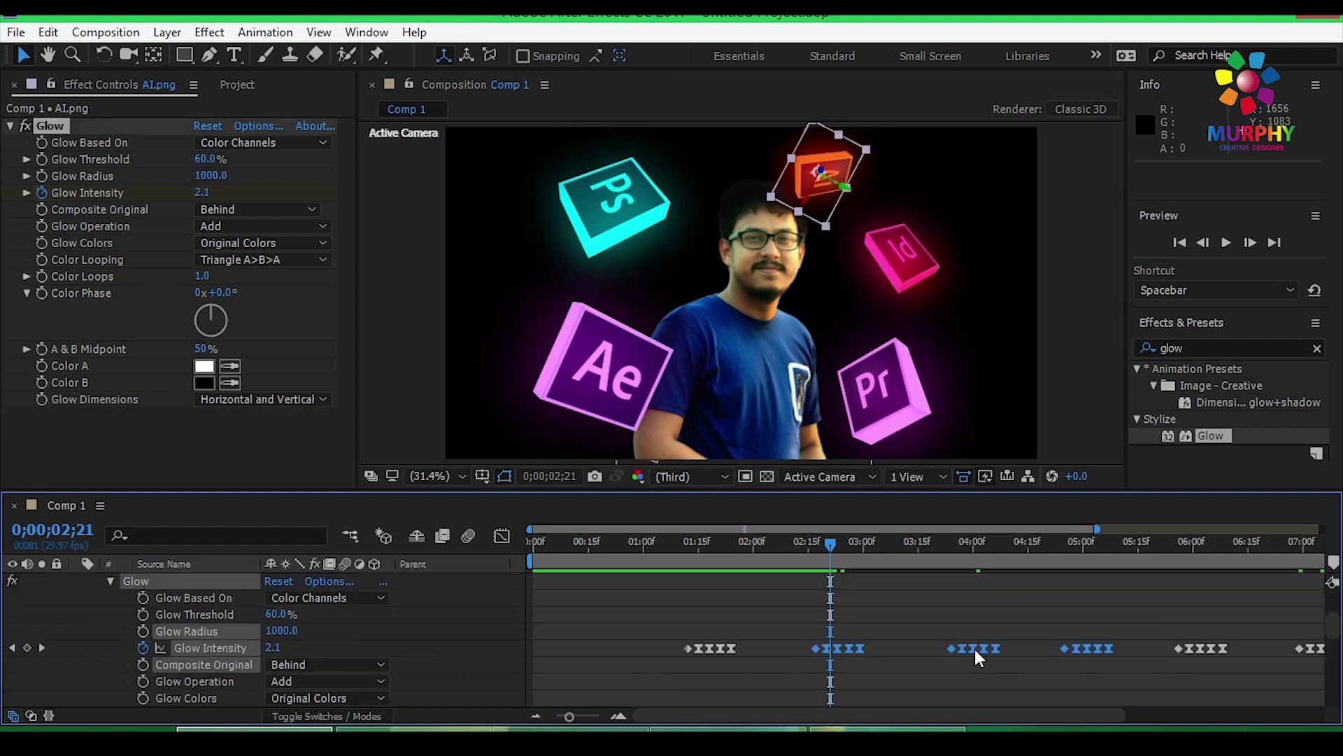
left_click_drag(975, 648, 932, 649)
left_click_drag(640, 634, 687, 649)
mouse_move(1168, 632)
left_mouse_down()
mouse_move(1234, 663)
mouse_move(1159, 647)
left_mouse_up()
left_click_drag(830, 551, 668, 546)
scroll(210, 627, "up", 3)
left_click(76, 648)
- Select the AI.png logo in the composition and hide its layer
left_click(1075, 396)
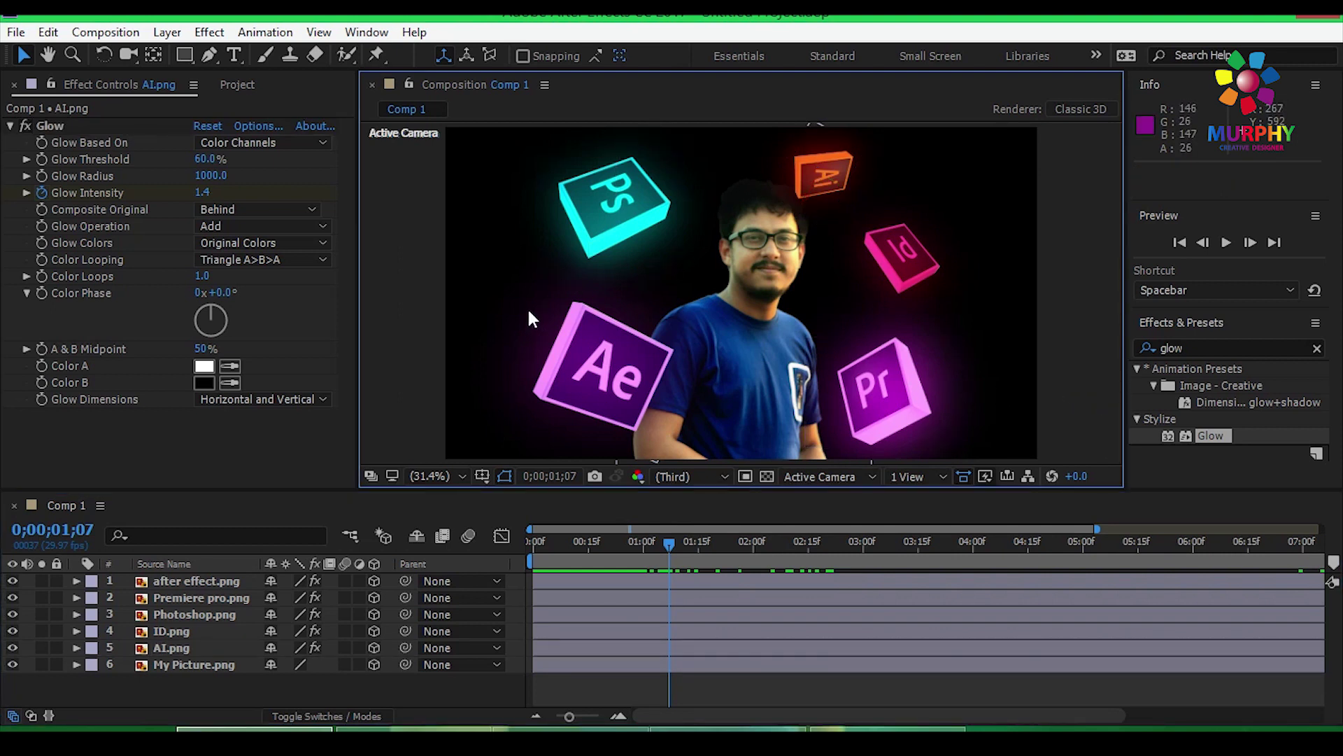
left_click(820, 174)
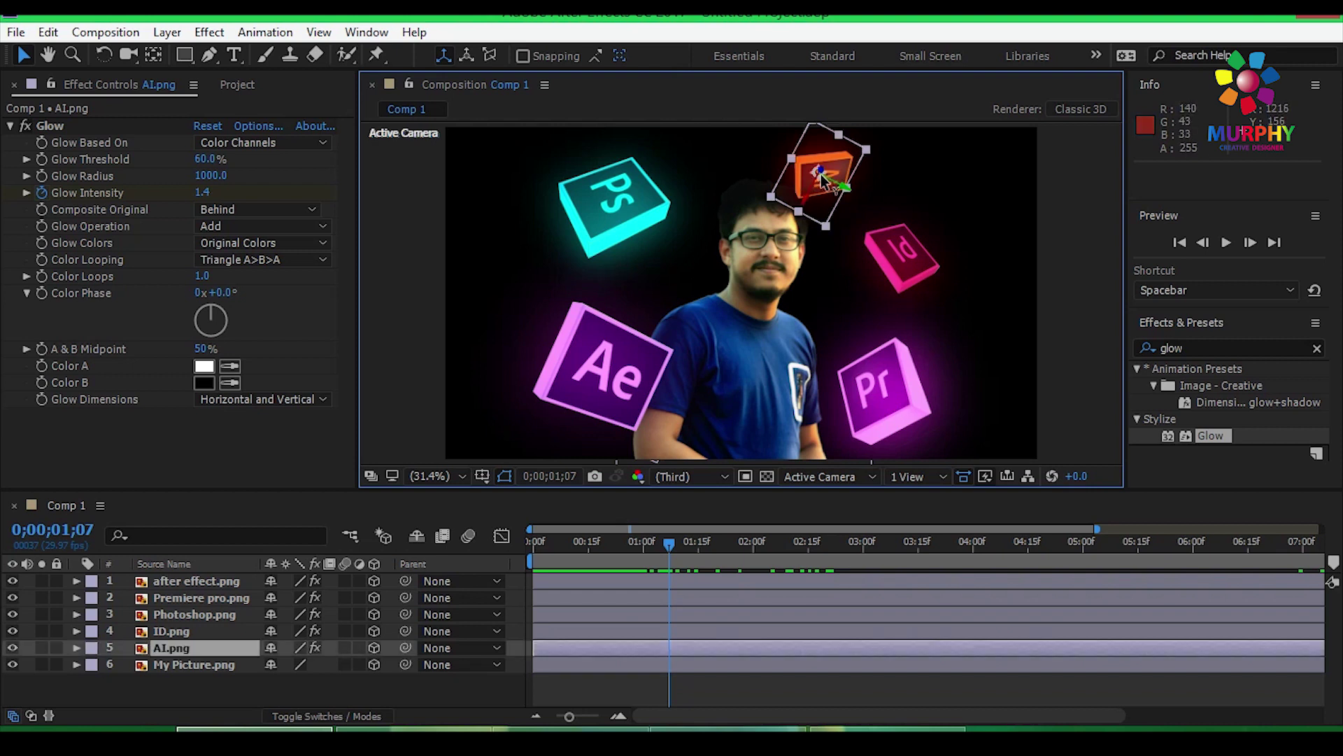
left_click(13, 648)
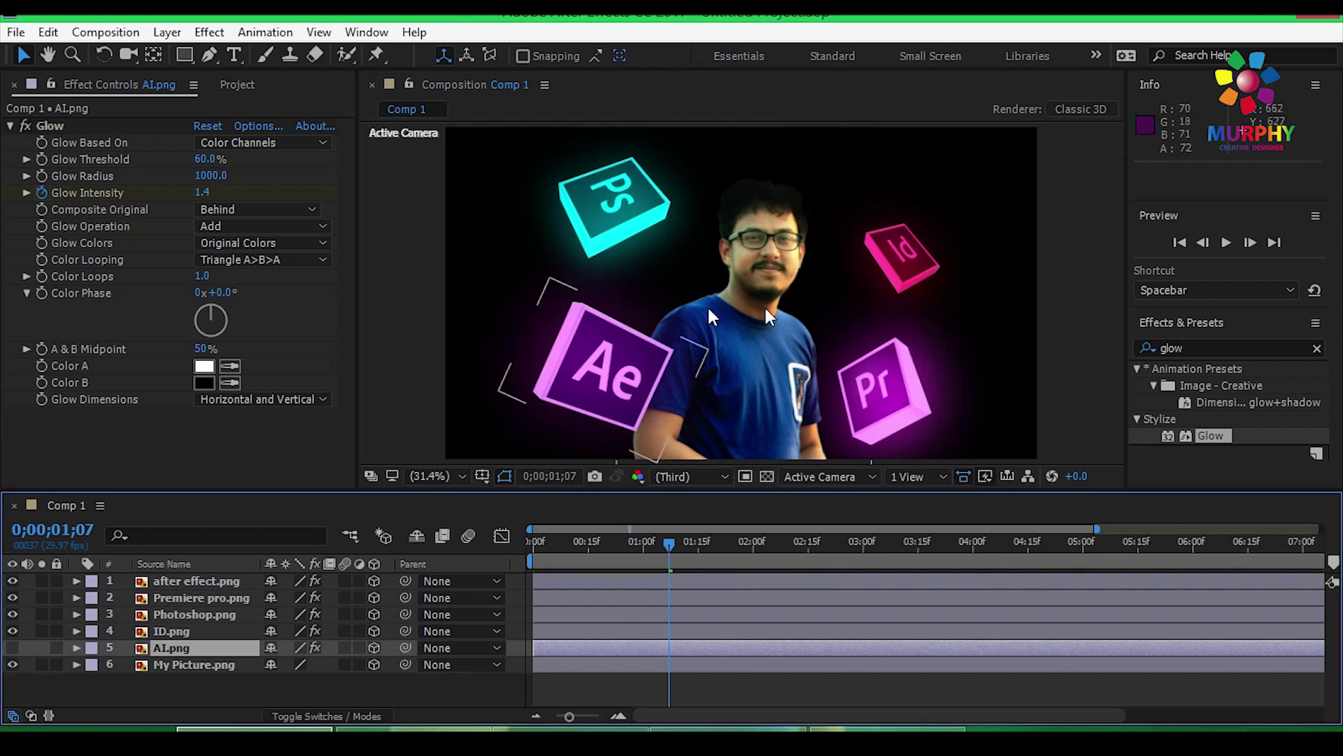
- Move the ID.png logo up and closer to the head, and reposition Premiere pro.png at about 1428.7, 847.3
left_click_drag(905, 266, 871, 215)
left_click(921, 418)
left_click_drag(669, 543, 565, 550)
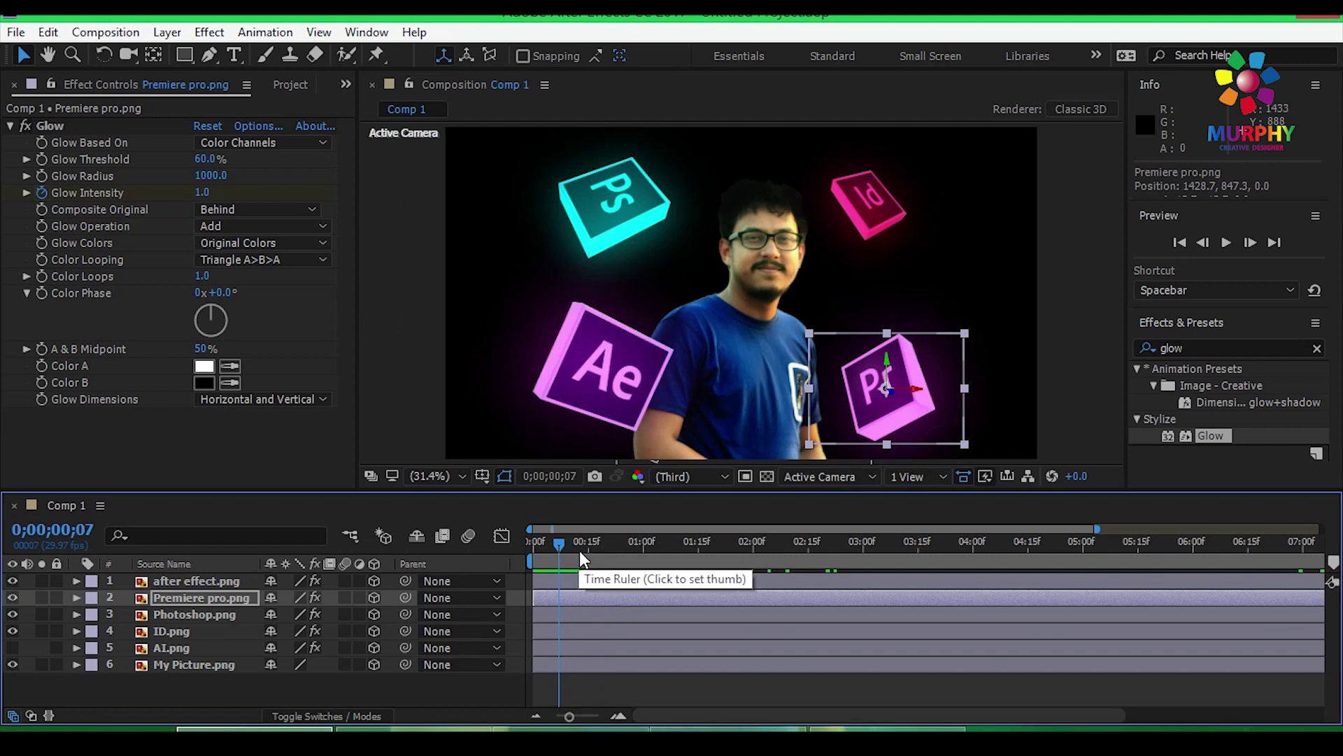
left_click(188, 582)
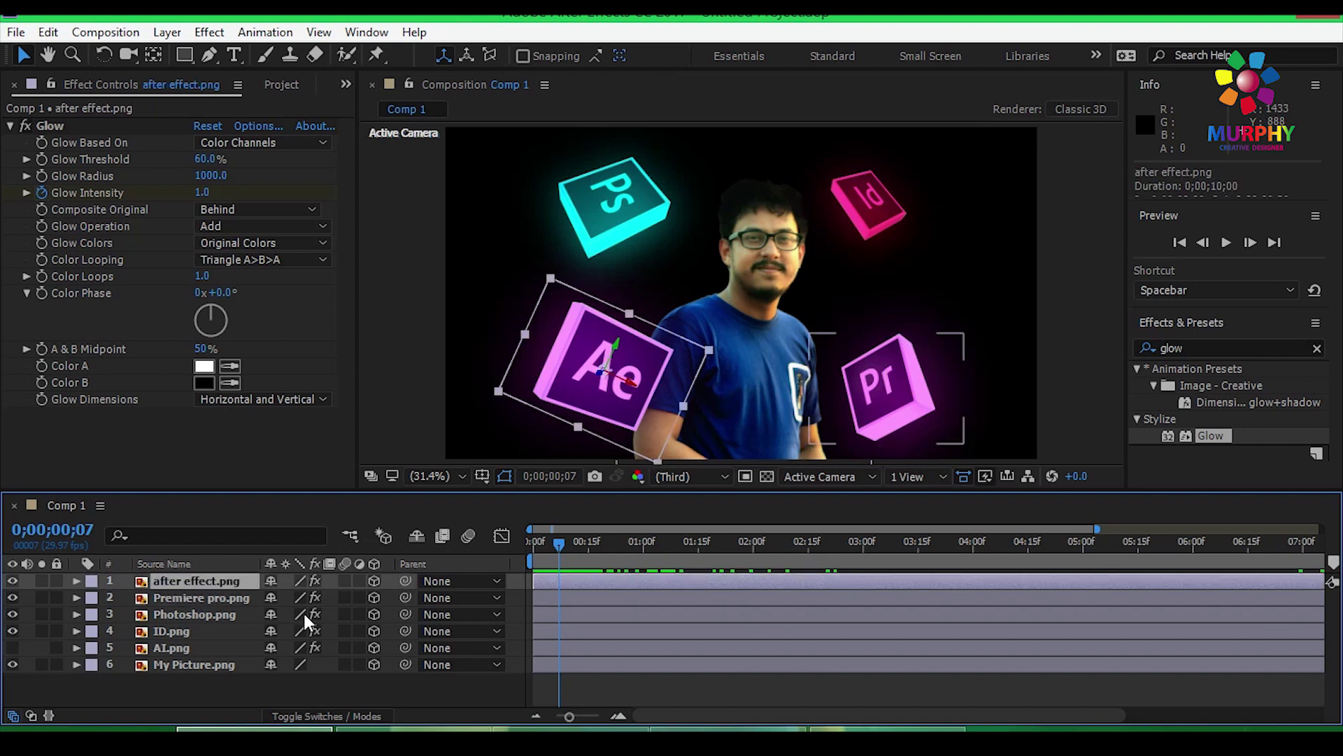
left_click(259, 677)
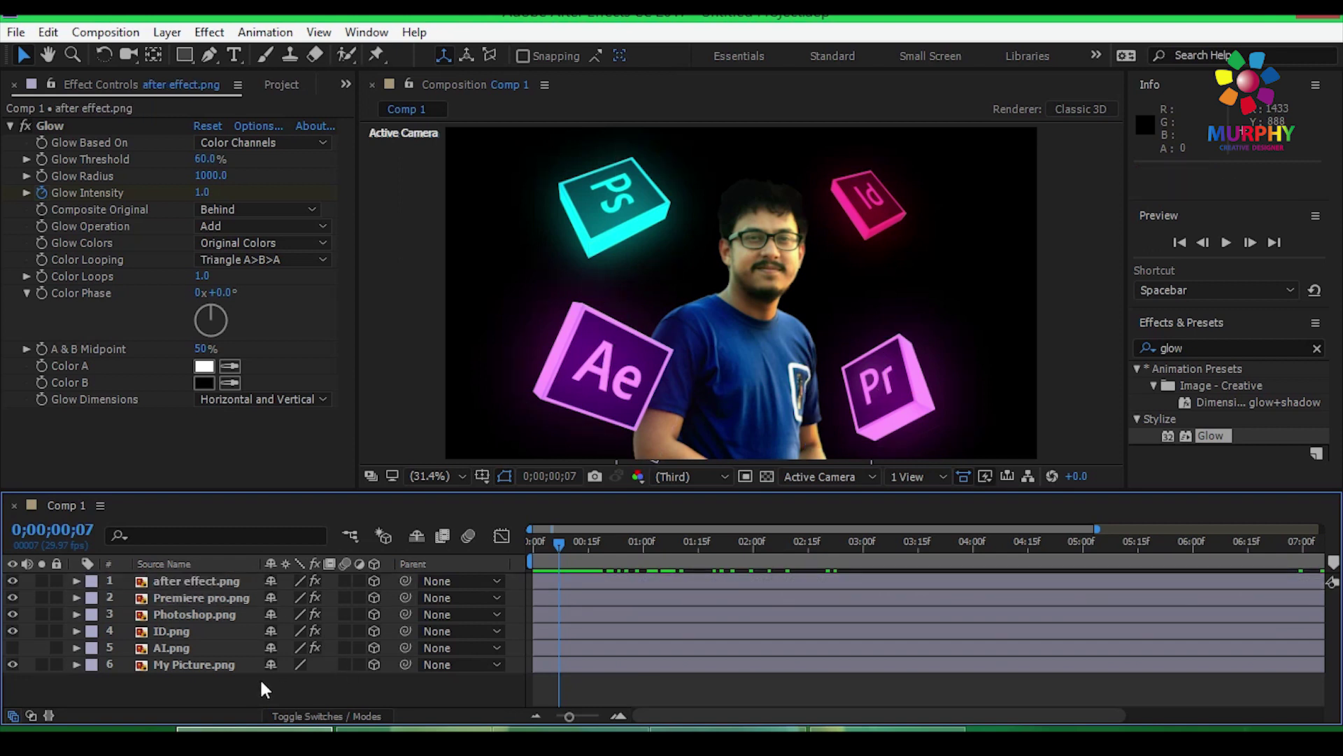
left_click_drag(572, 552, 606, 558)
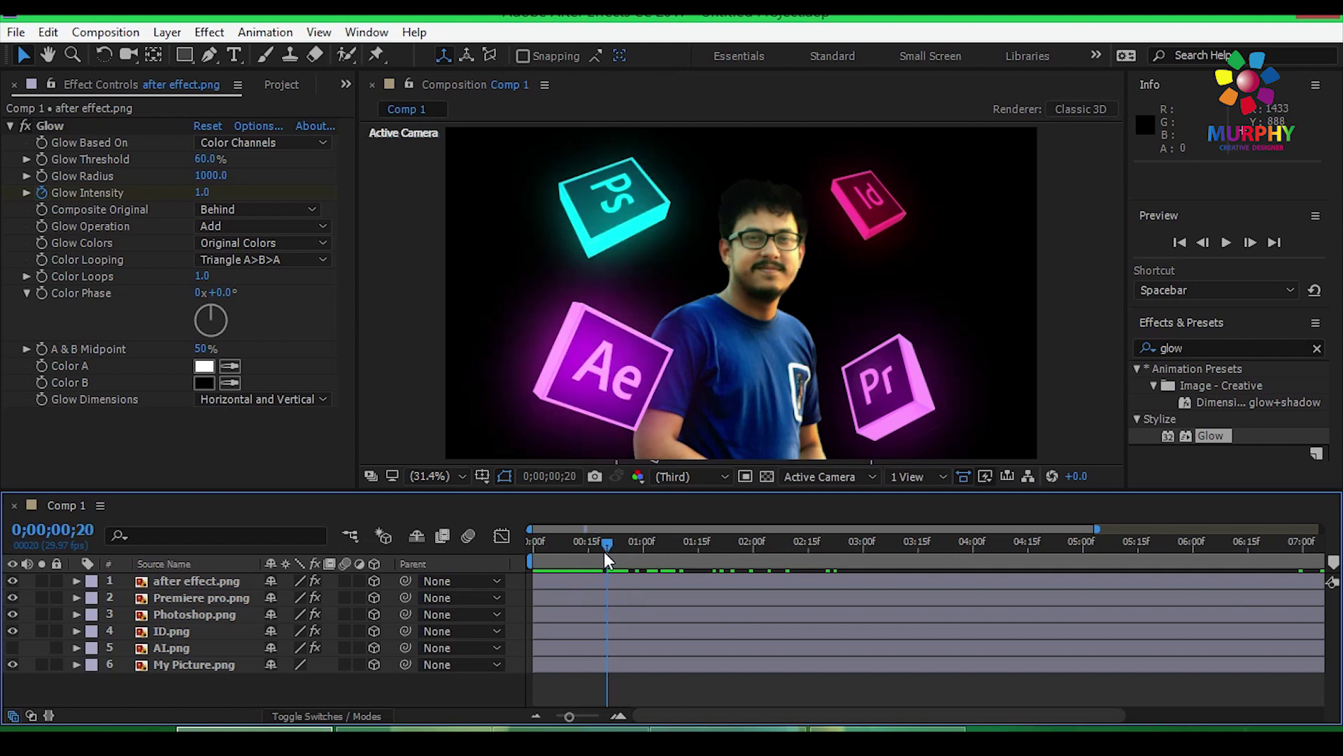
- Add a two-node camera with the 35mm preset, depth of field enabled and the aperture set to 250 mm
right_click(324, 688)
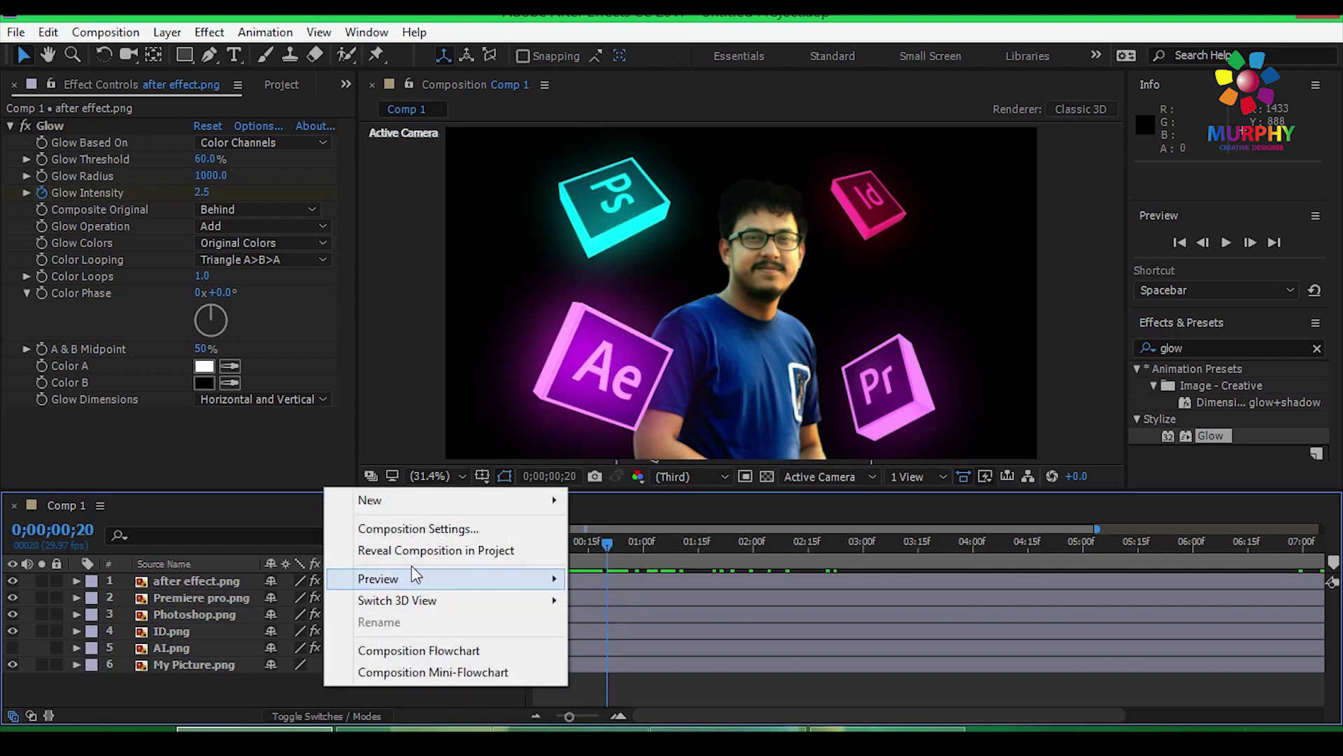
mouse_move(407, 508)
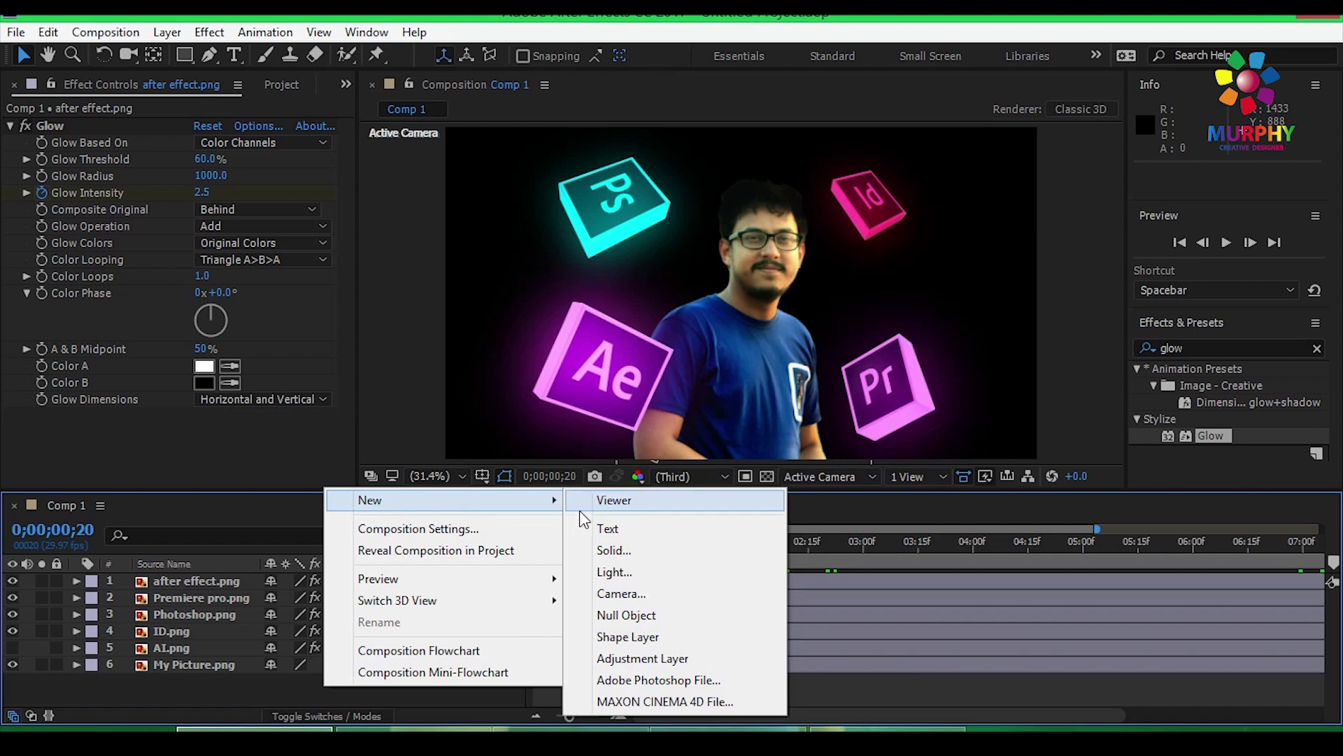
left_click(621, 594)
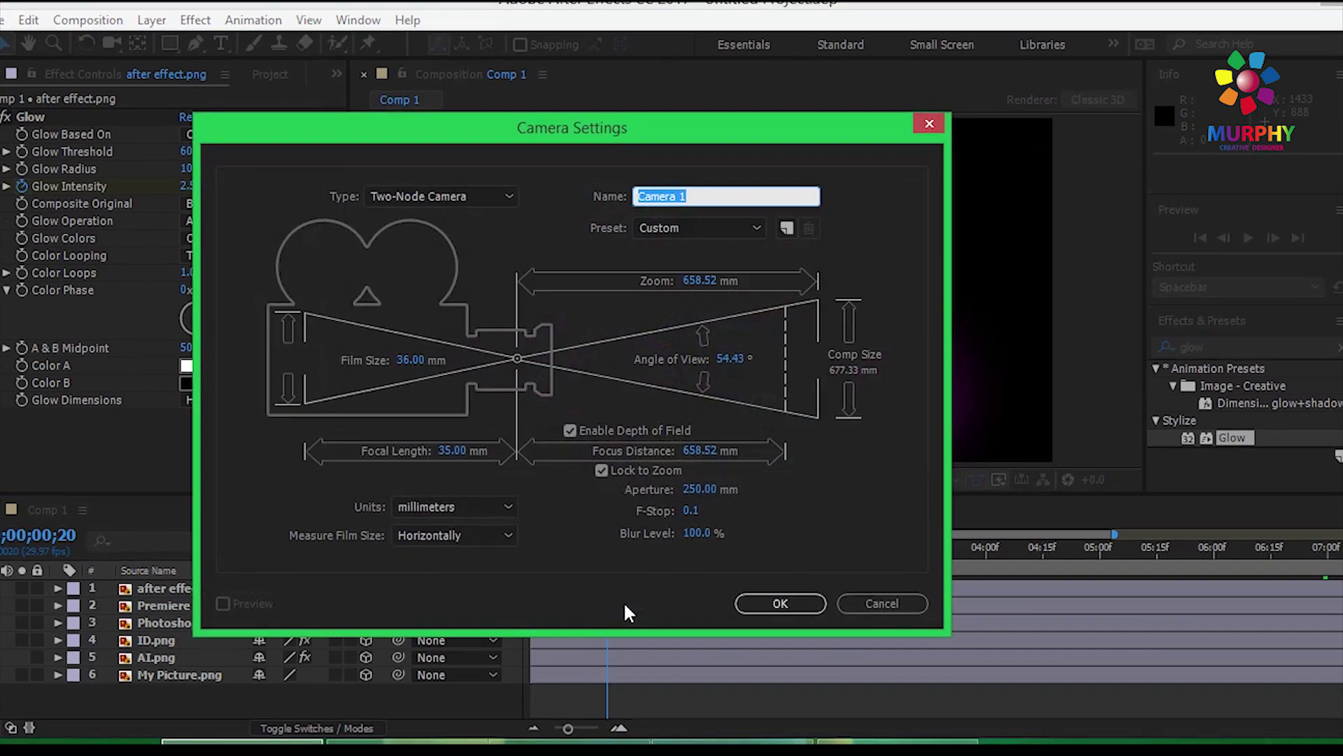
left_click(754, 228)
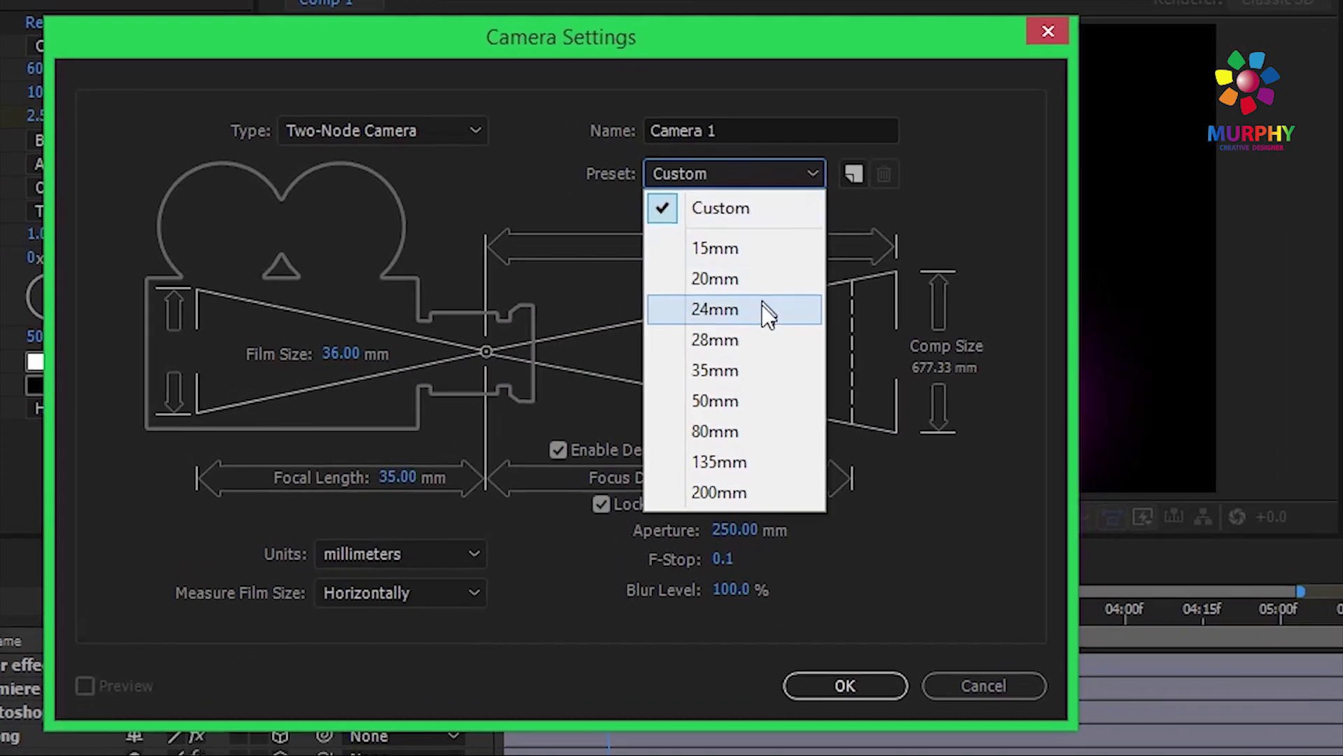
left_click(766, 371)
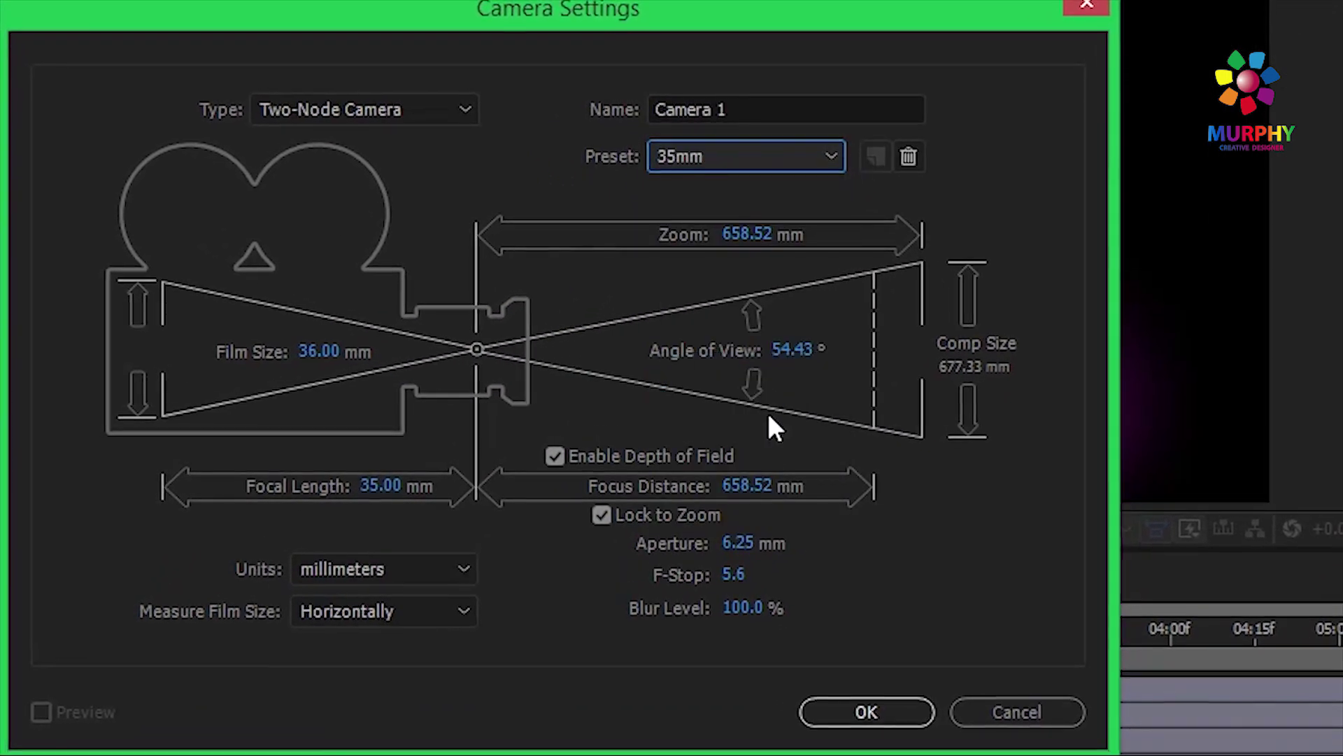
left_click(735, 544)
type("250")
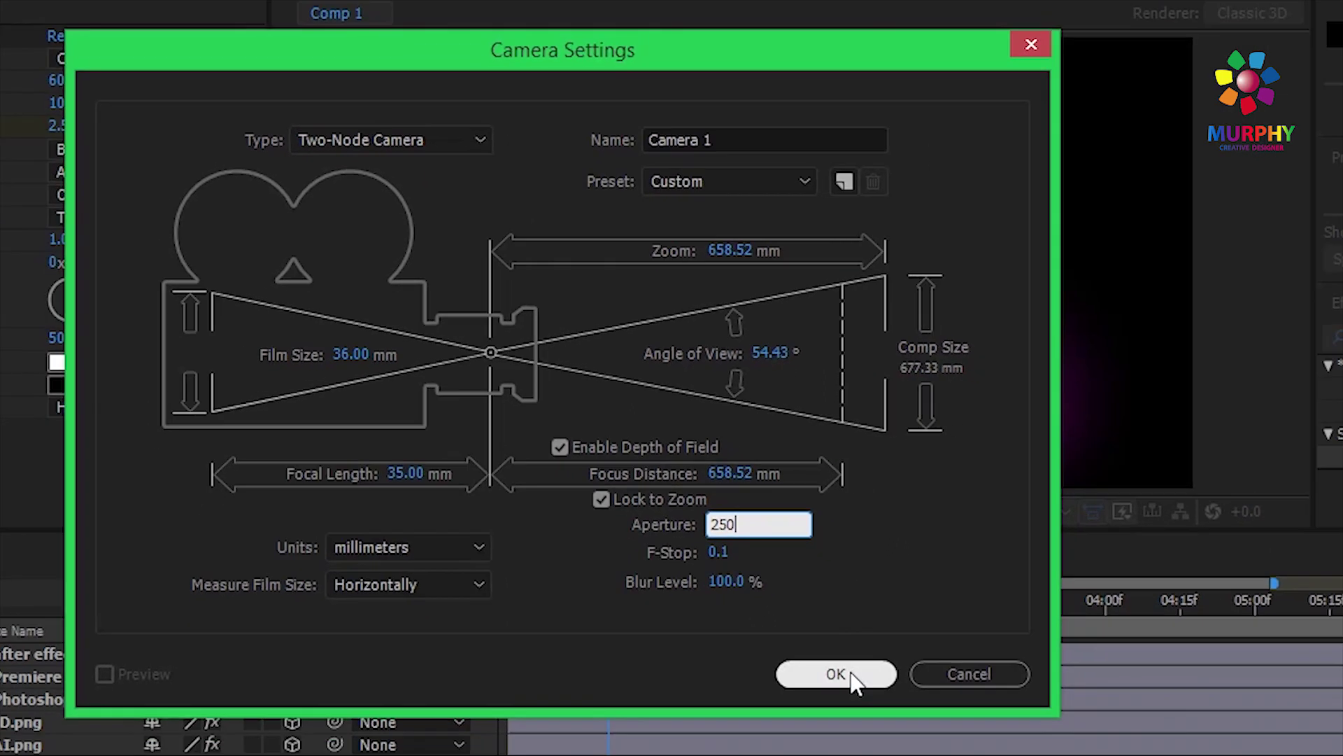
left_click(854, 678)
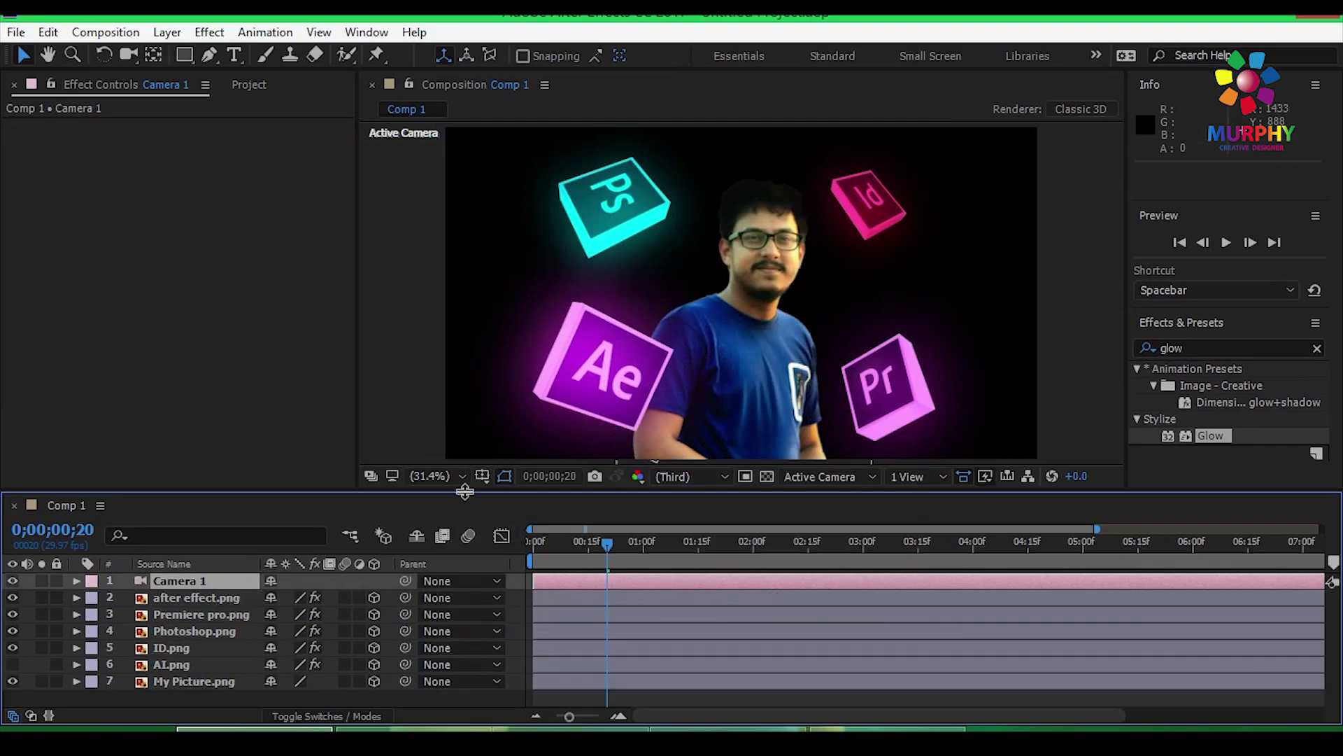
- Add a null object, parent Camera 1 to it and turn the null into a 3D layer
left_click_drag(464, 492, 469, 475)
right_click(232, 681)
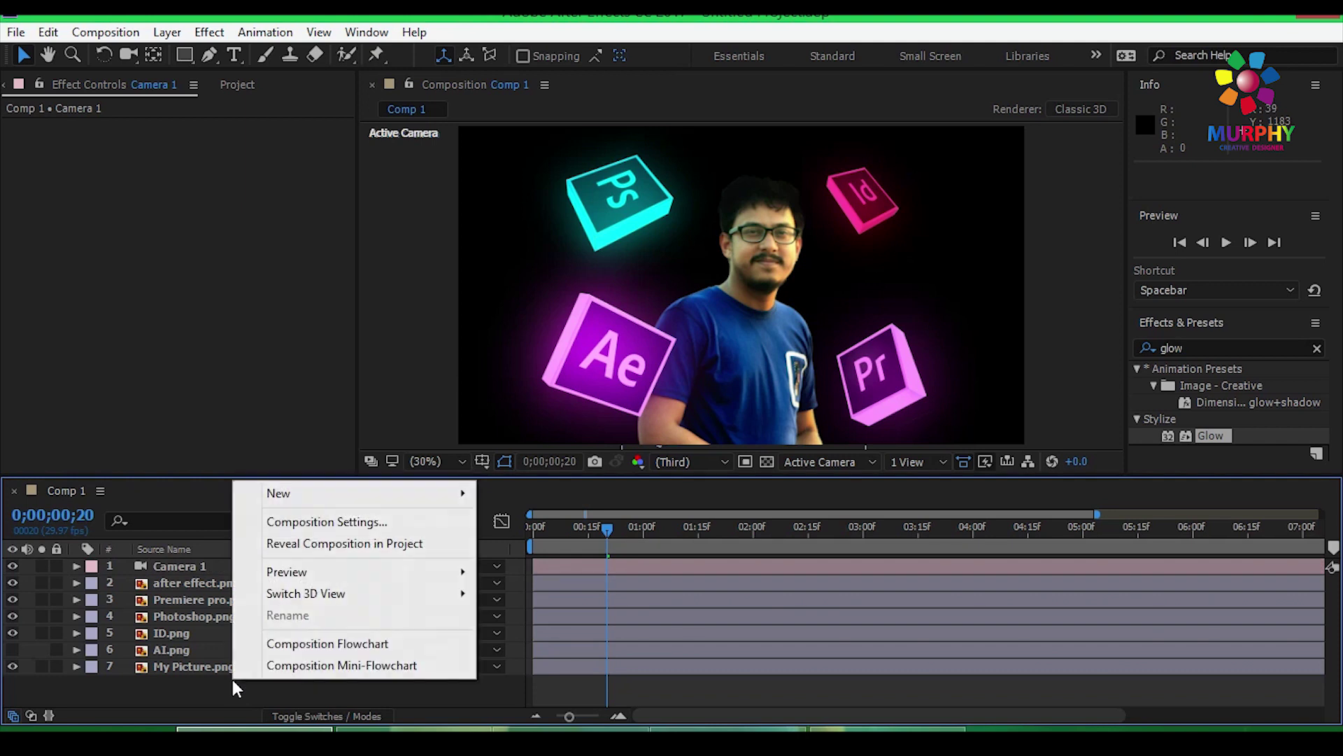
mouse_move(294, 497)
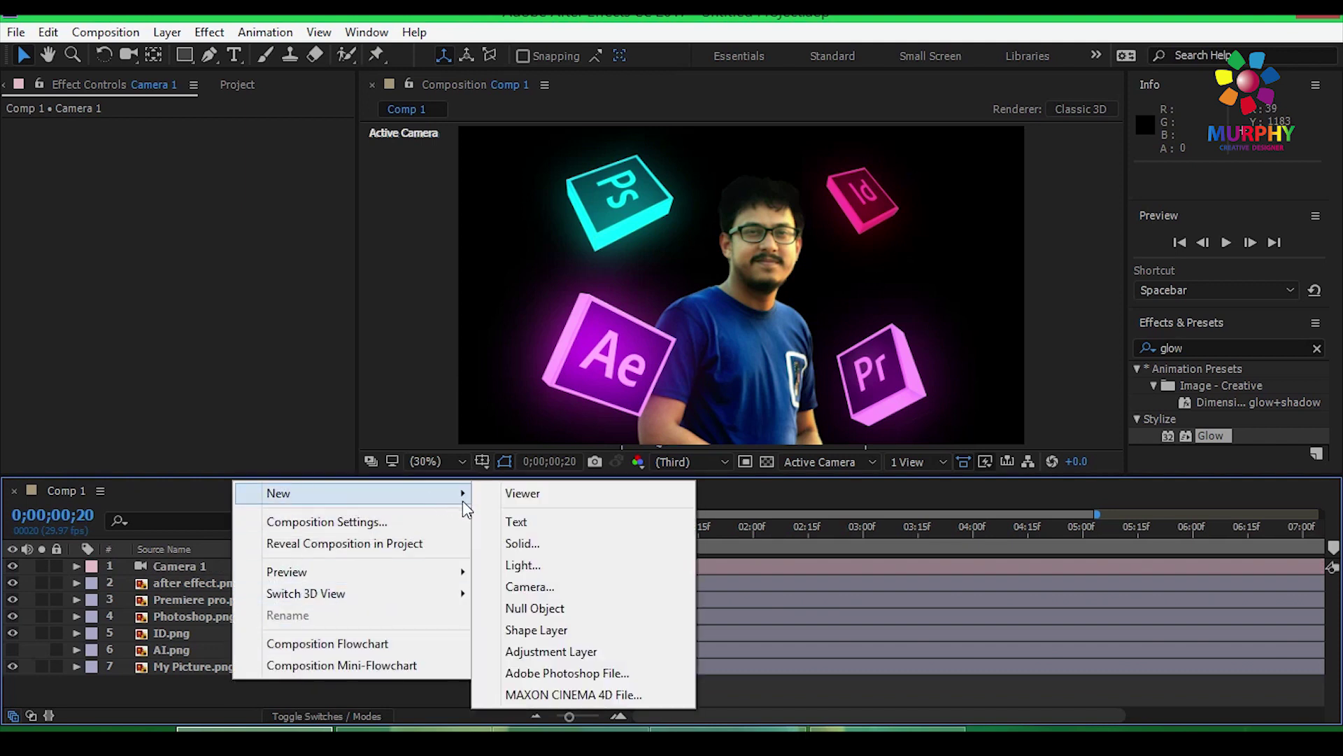
left_click(528, 609)
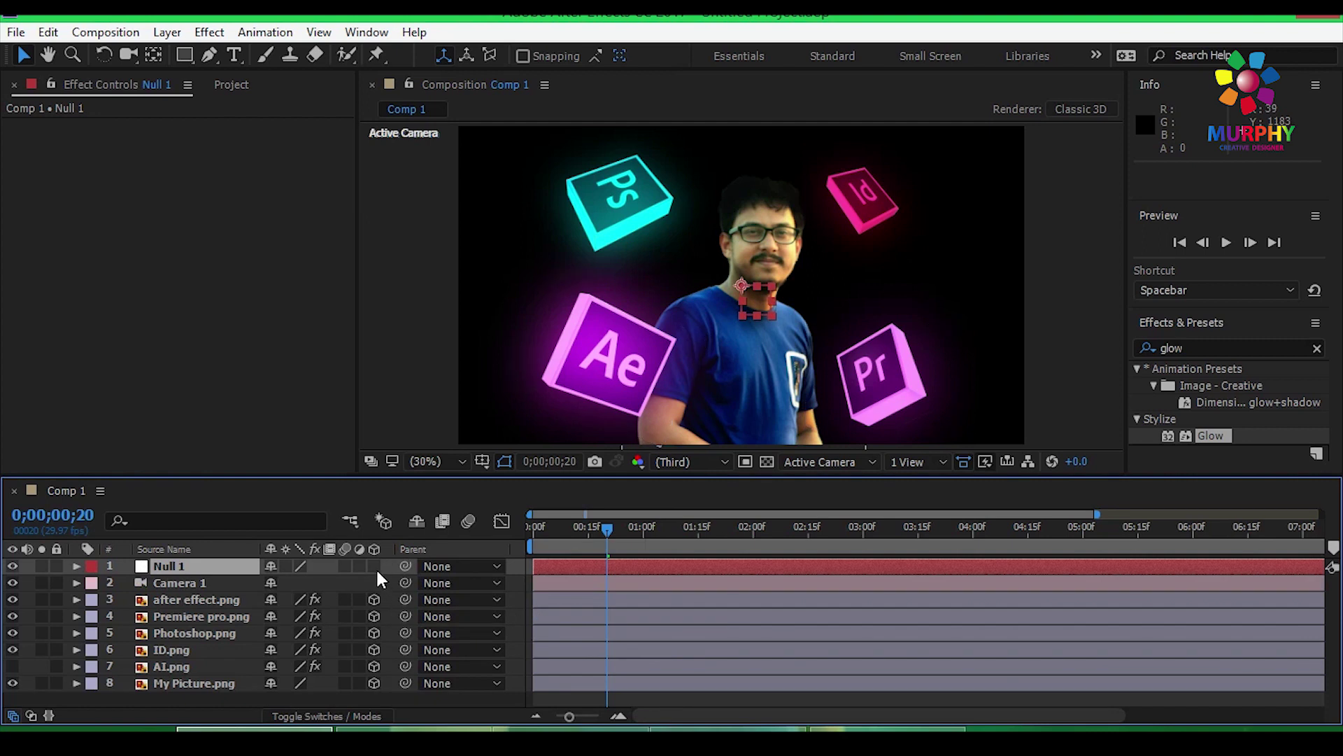
left_click_drag(405, 582, 185, 565)
left_click(374, 566)
- Reveal Null 1's Position property and start keyframing it at 0;00;01;00
left_click_drag(762, 475, 766, 447)
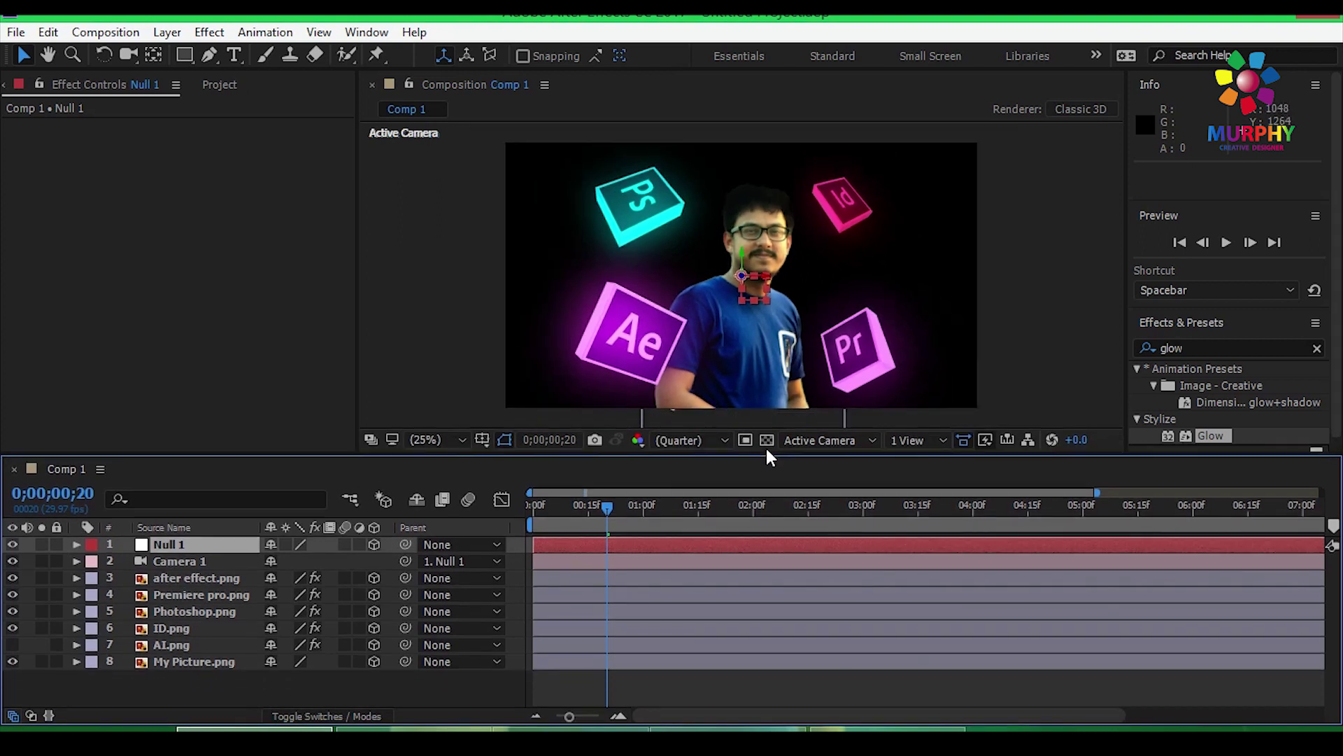
key("h")
left_click_drag(708, 350, 746, 336)
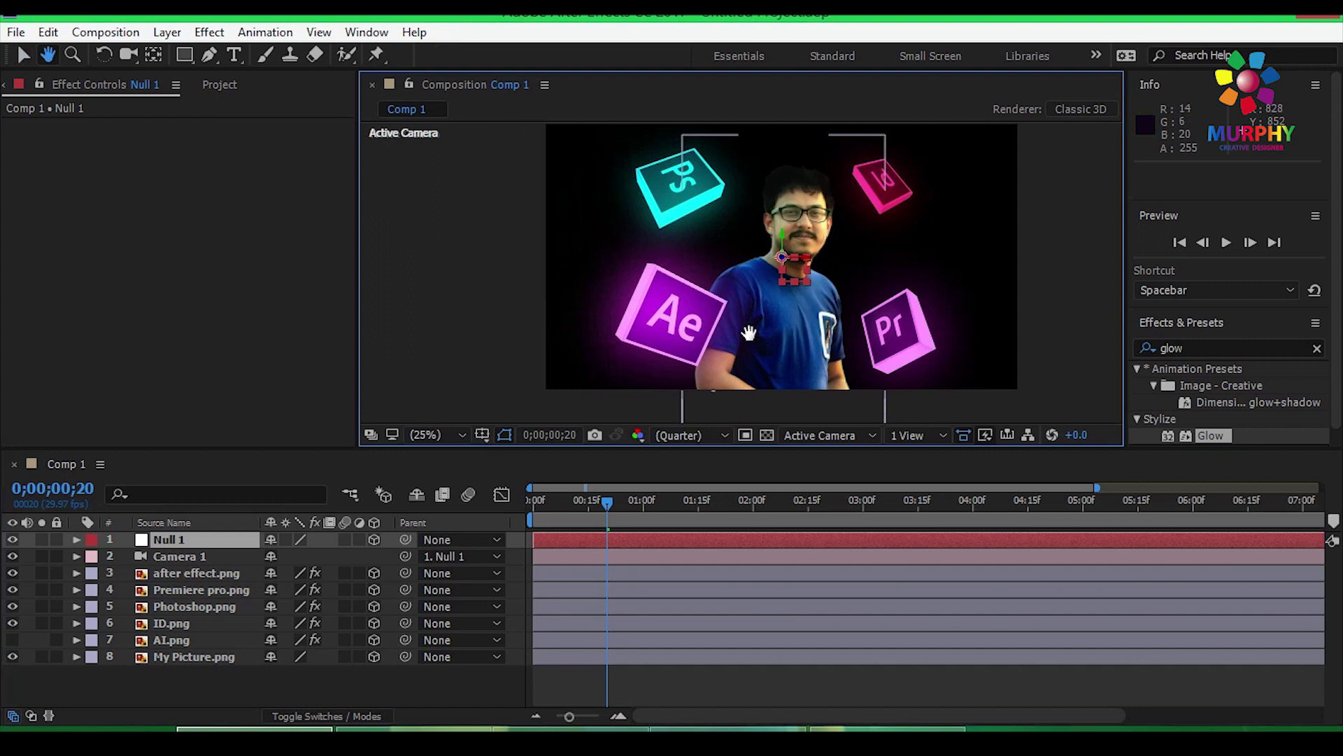
key("v")
left_click_drag(605, 507, 577, 510)
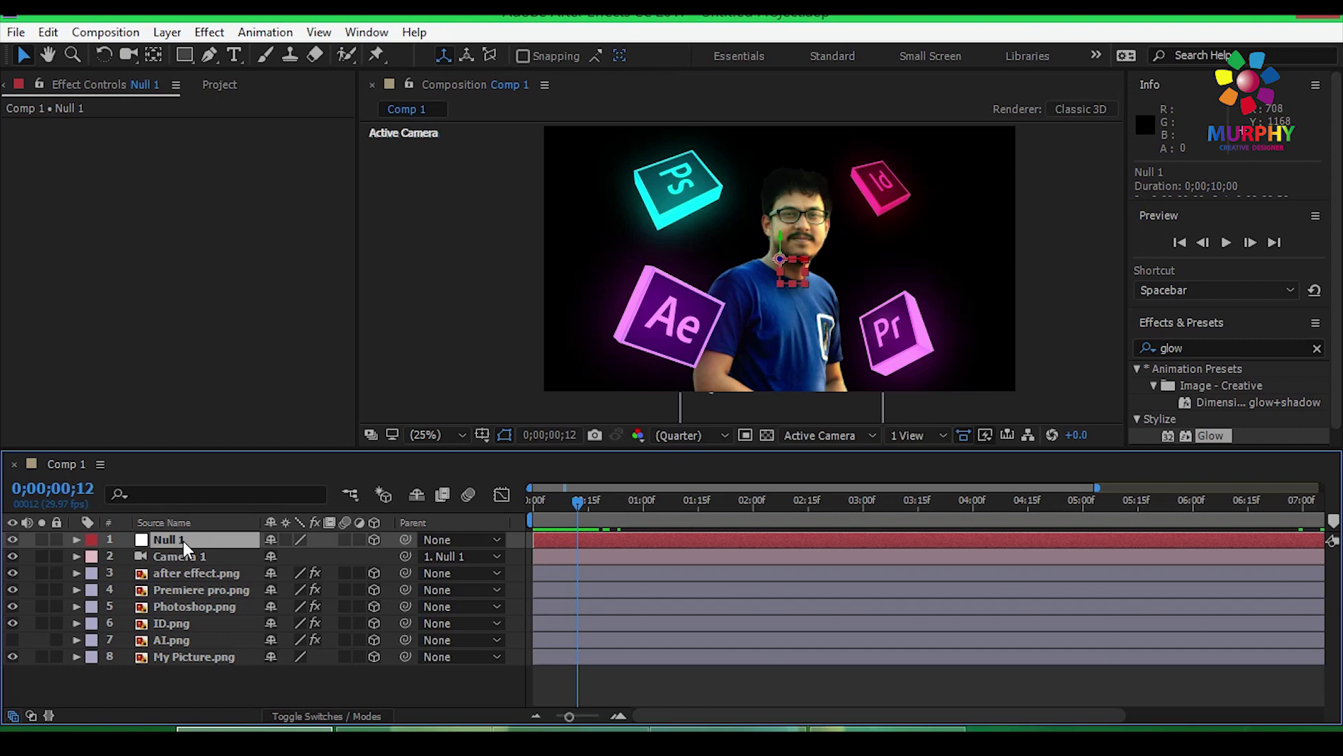
key("p")
left_click_drag(575, 505, 638, 534)
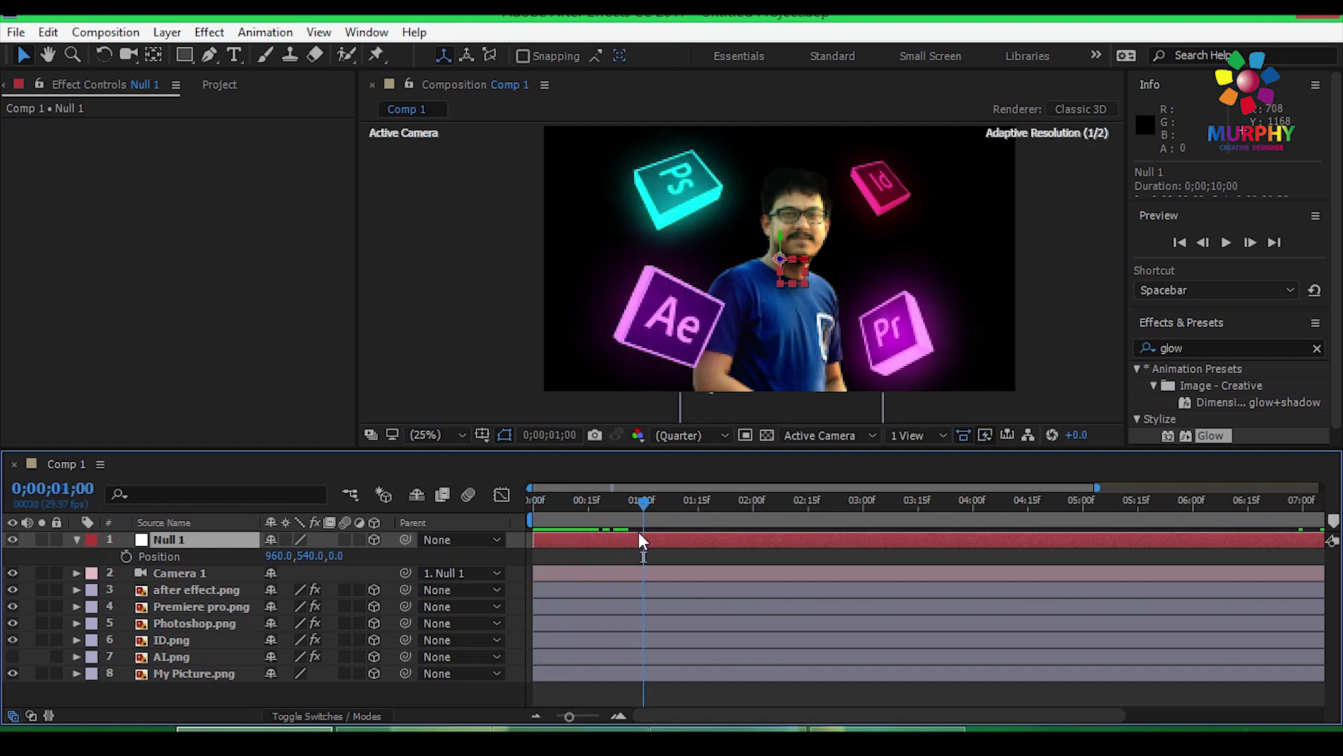
left_click(130, 556)
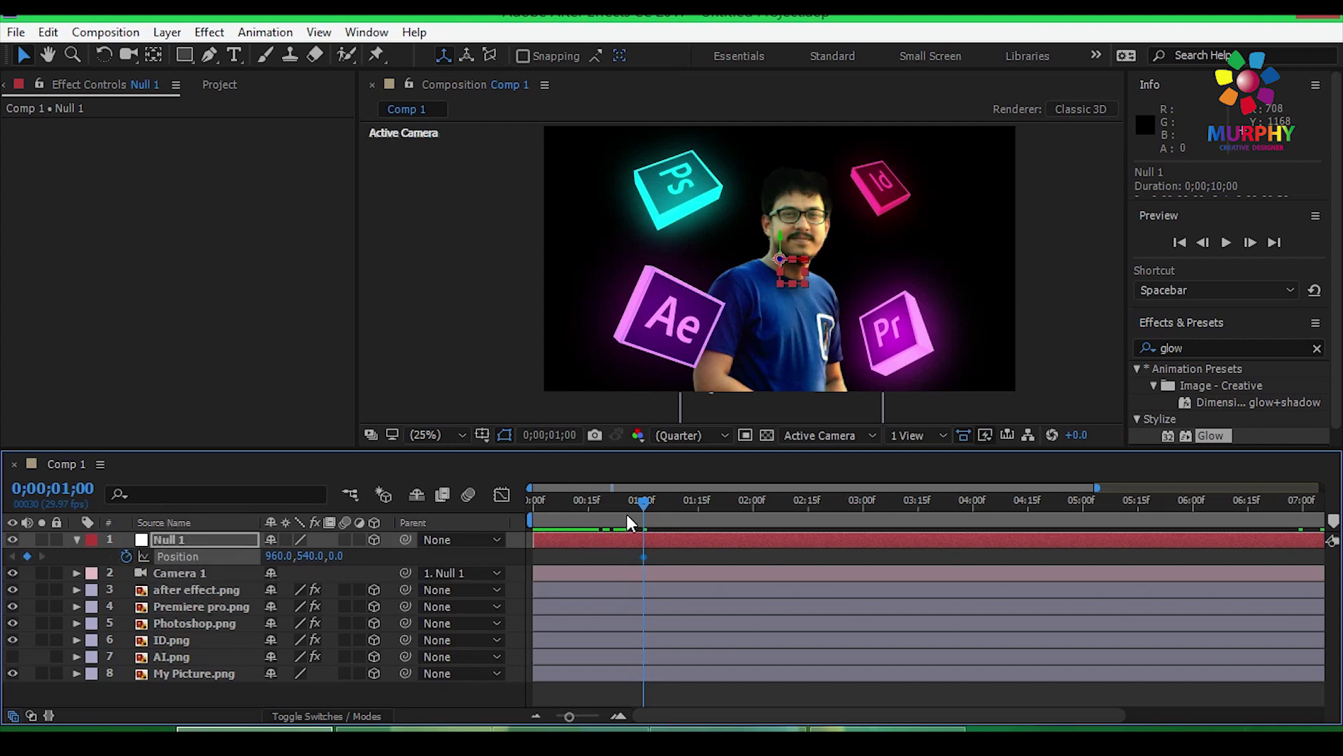
- At the start of the composition, set Null 1's Z position to about 1779 for a close-up camera start
left_click_drag(635, 505, 527, 522)
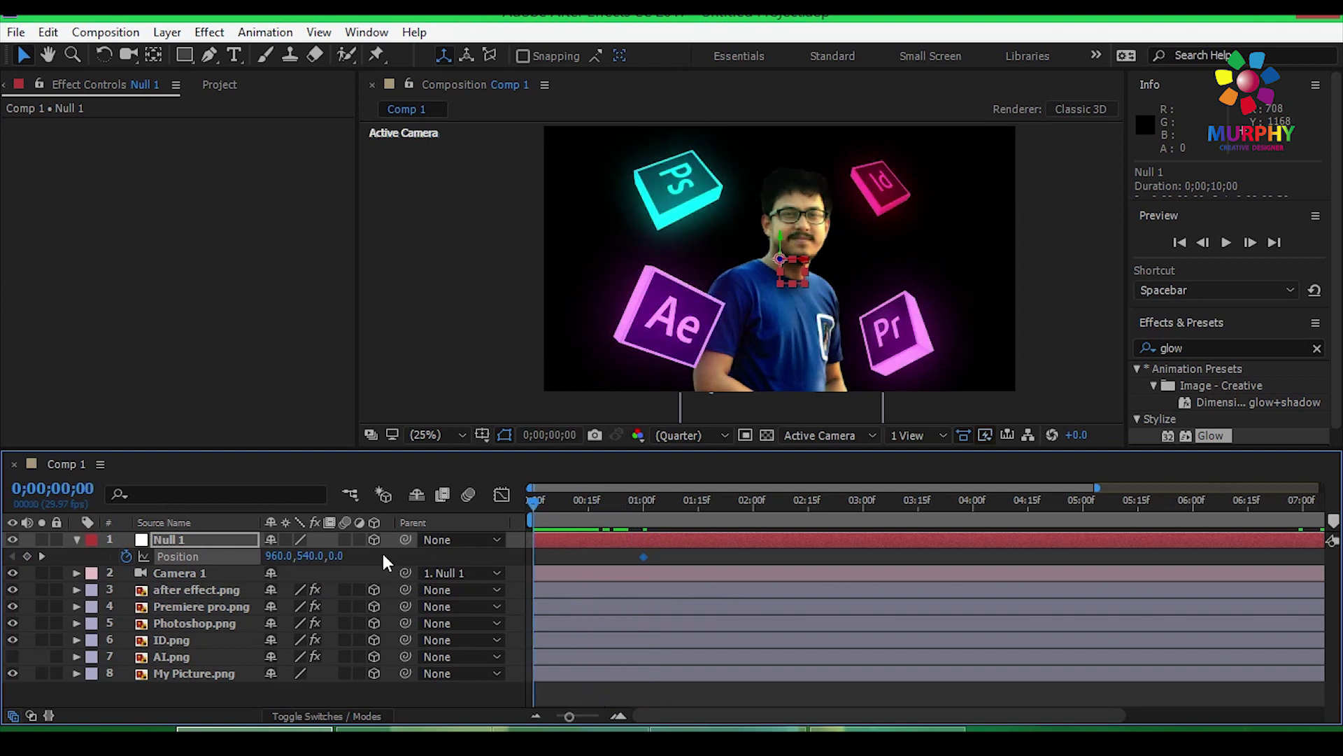
left_click_drag(338, 556, 624, 536)
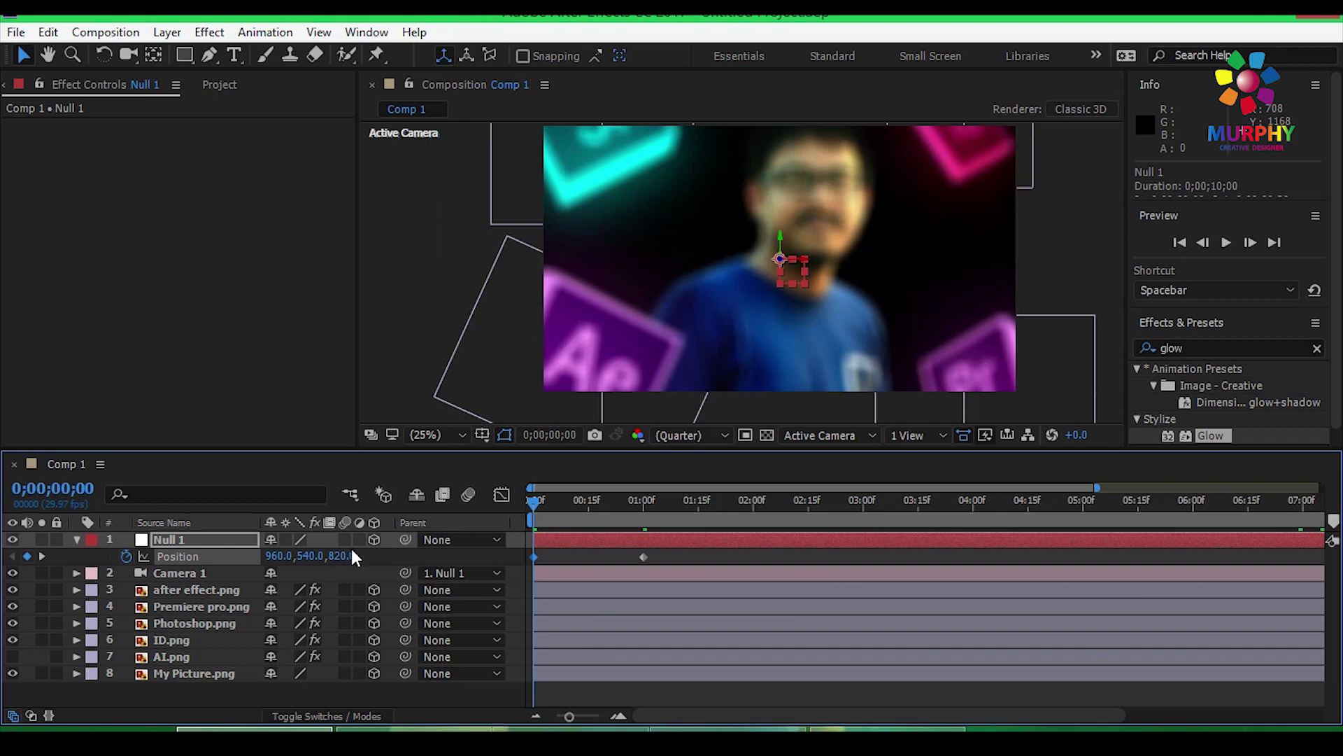
left_click_drag(417, 559, 533, 560)
left_click_drag(346, 564, 536, 549)
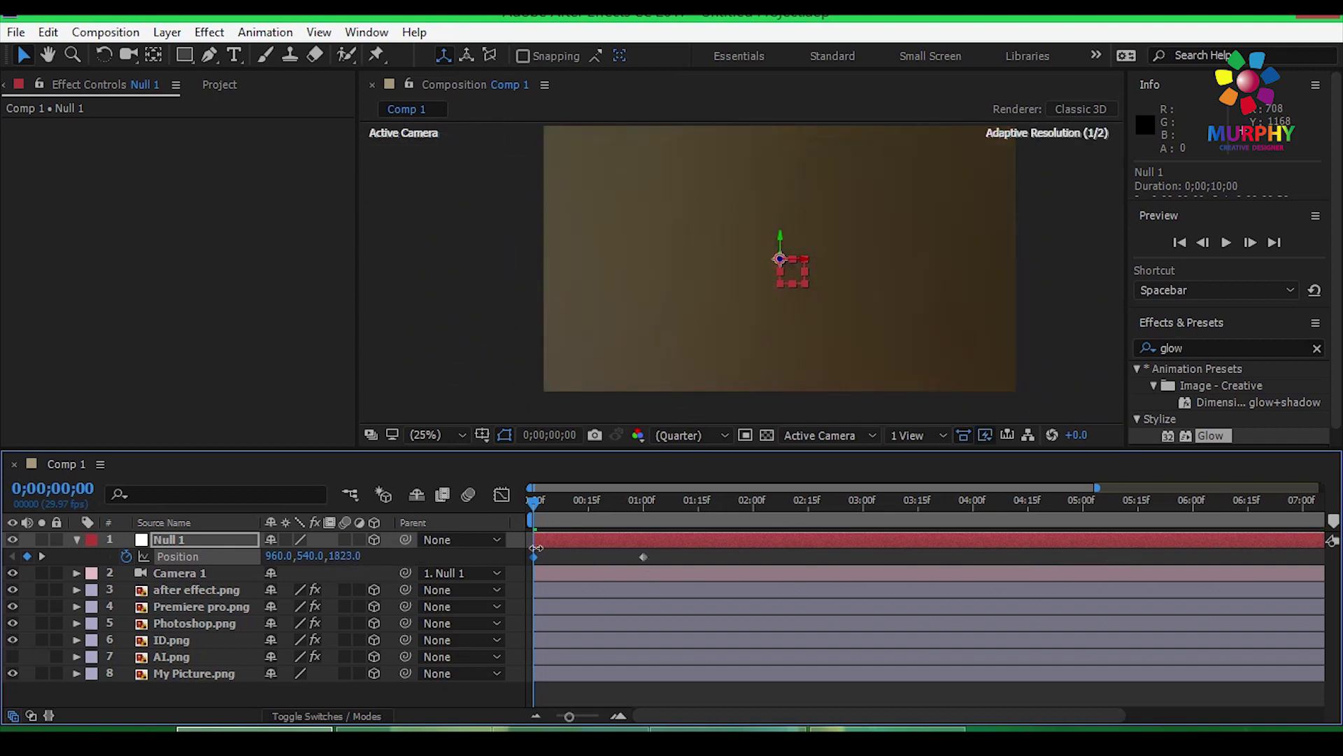
- Move Null 1's second Position keyframe to 0;00;00;25 and play the camera pull-back
mouse_move(644, 549)
left_mouse_down()
mouse_move(665, 549)
mouse_move(503, 544)
mouse_move(613, 571)
mouse_move(625, 556)
left_mouse_up()
key("space")
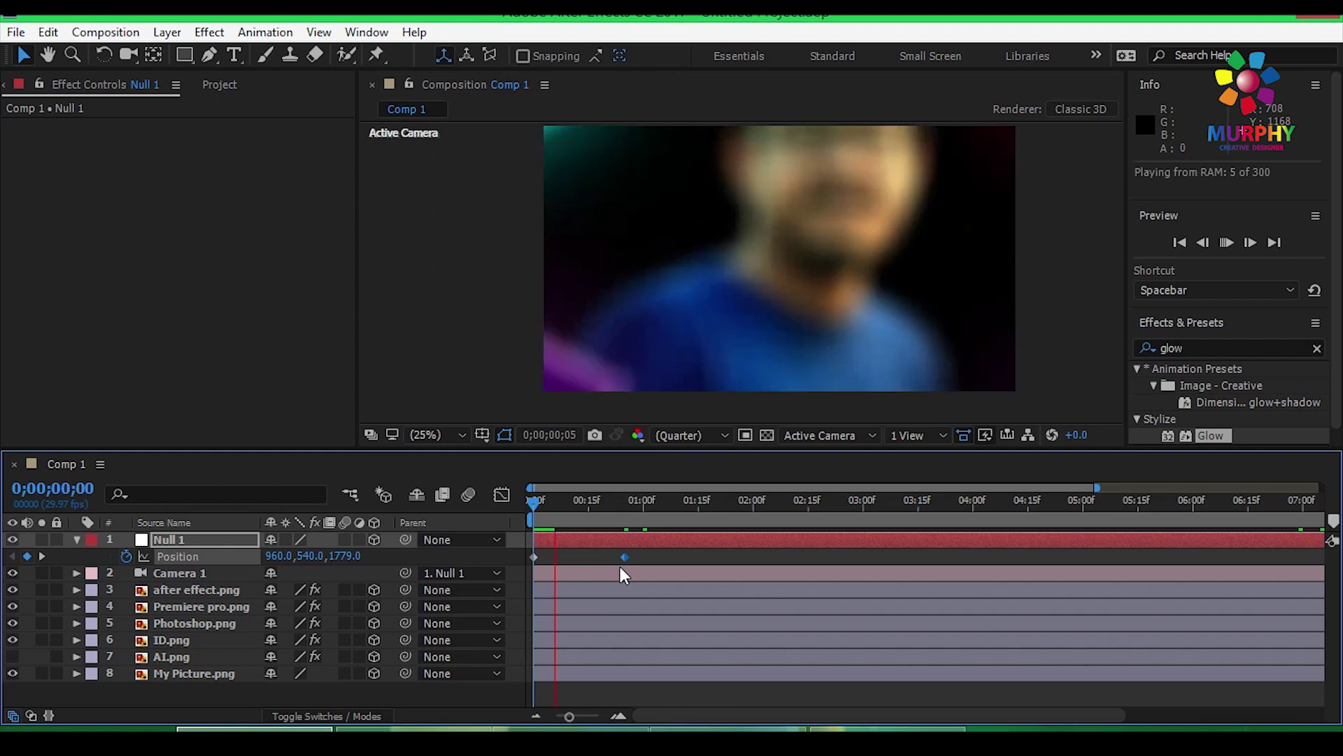
left_click_drag(670, 505, 630, 514)
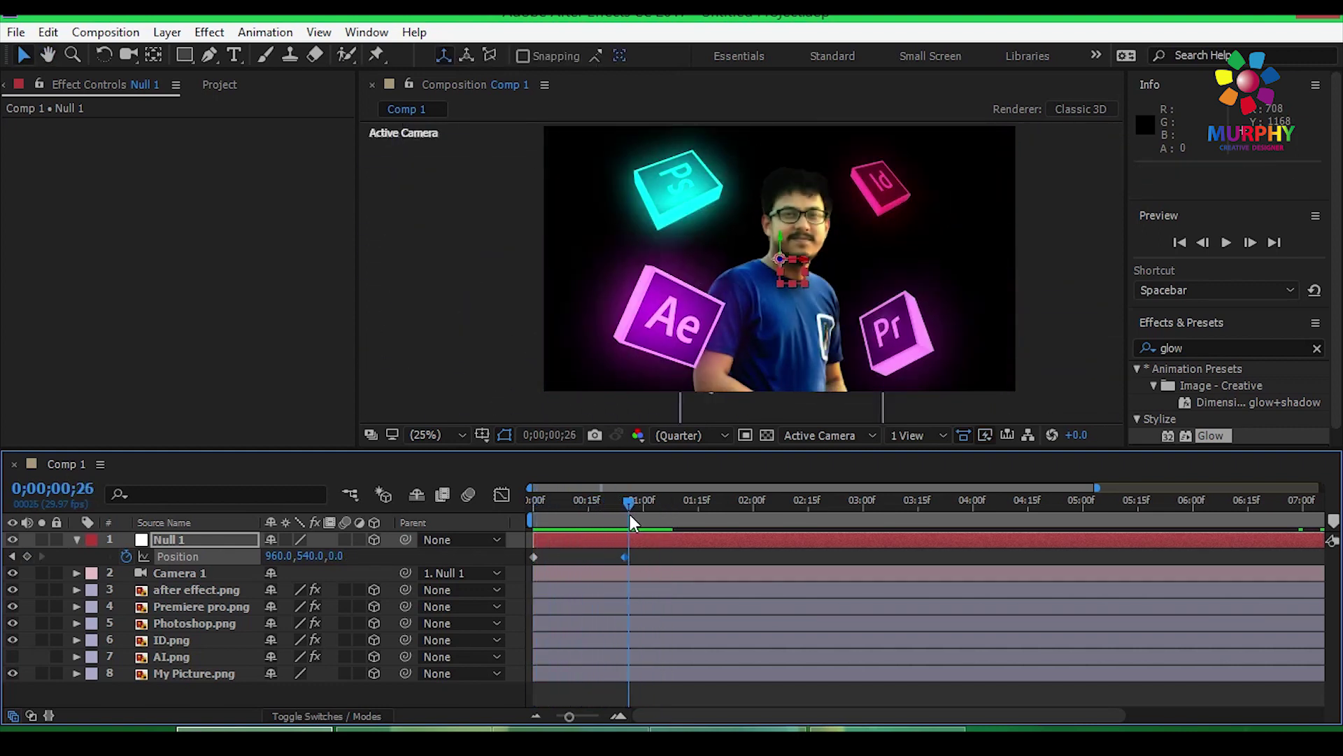
- Apply Easy Ease to Null 1's second Position keyframe and preview the camera move
right_click(623, 558)
mouse_move(673, 550)
left_click(898, 588)
mouse_move(617, 505)
left_mouse_down()
mouse_move(580, 509)
mouse_move(616, 513)
left_mouse_up()
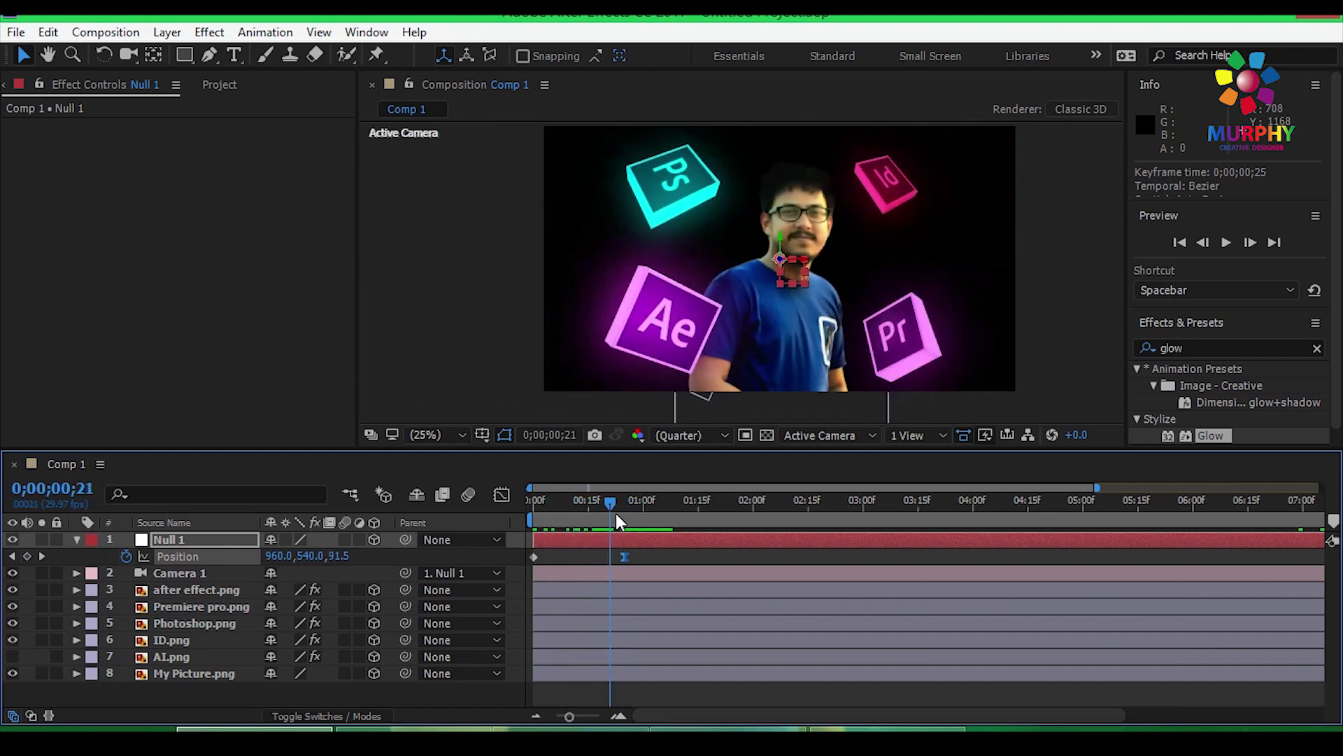
left_click_drag(781, 451, 782, 464)
key("space")
left_click_drag(776, 372, 778, 370)
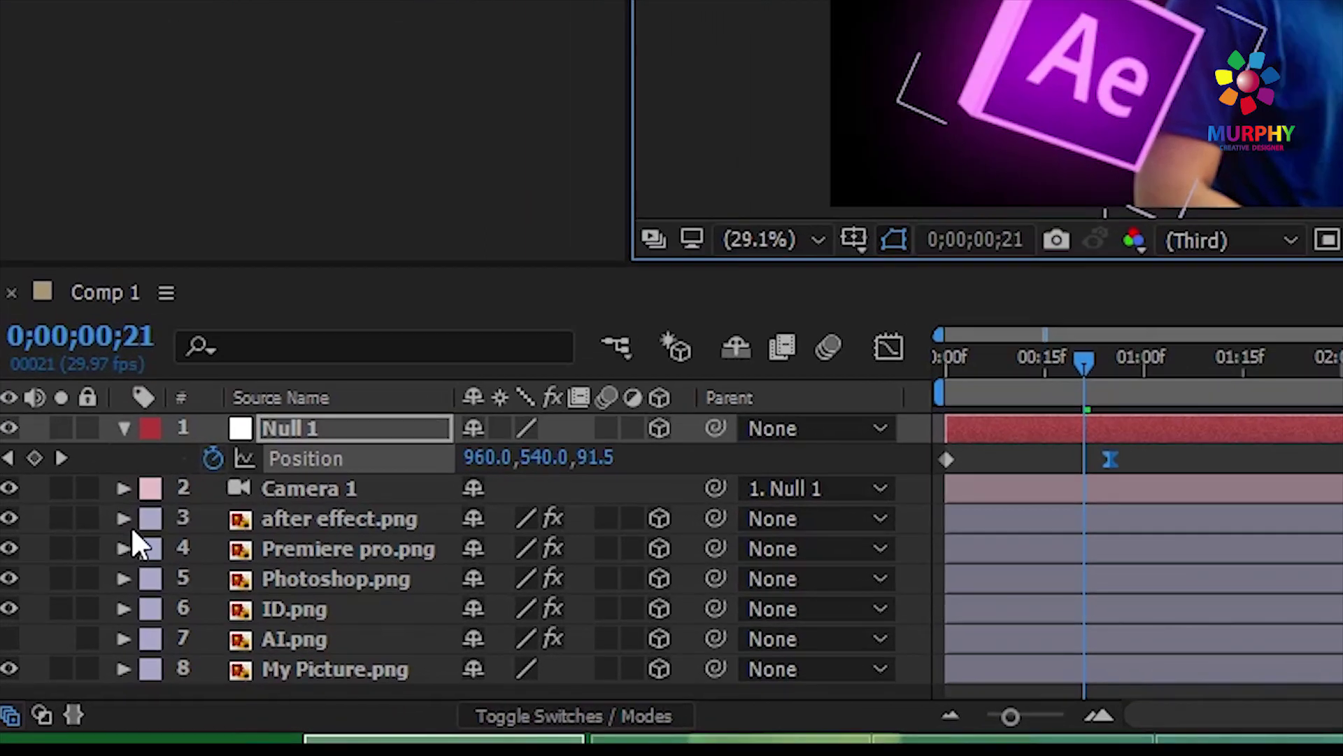
- Expand the after effect.png layer's Transform properties and add Position and Scale keyframes at 0;00;00;21
left_click(280, 518)
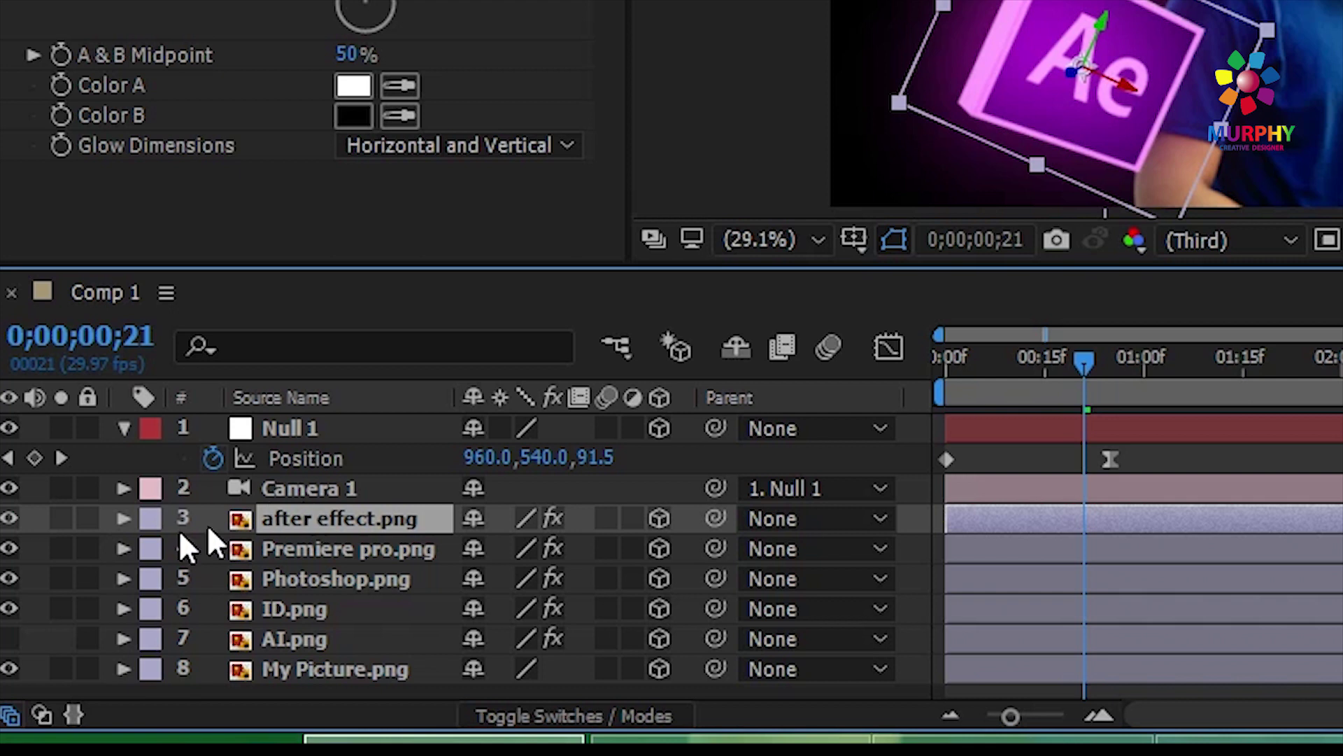
left_click(124, 519)
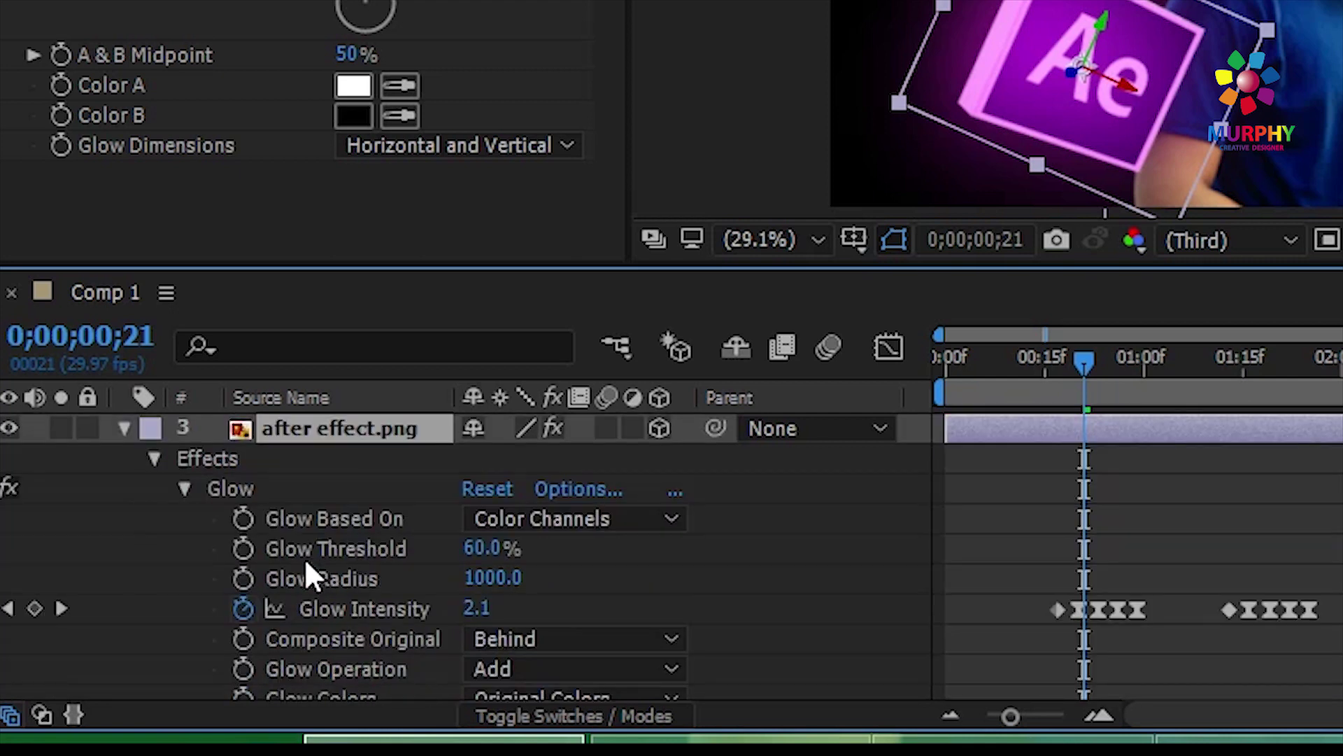
scroll(301, 560, "down", 8)
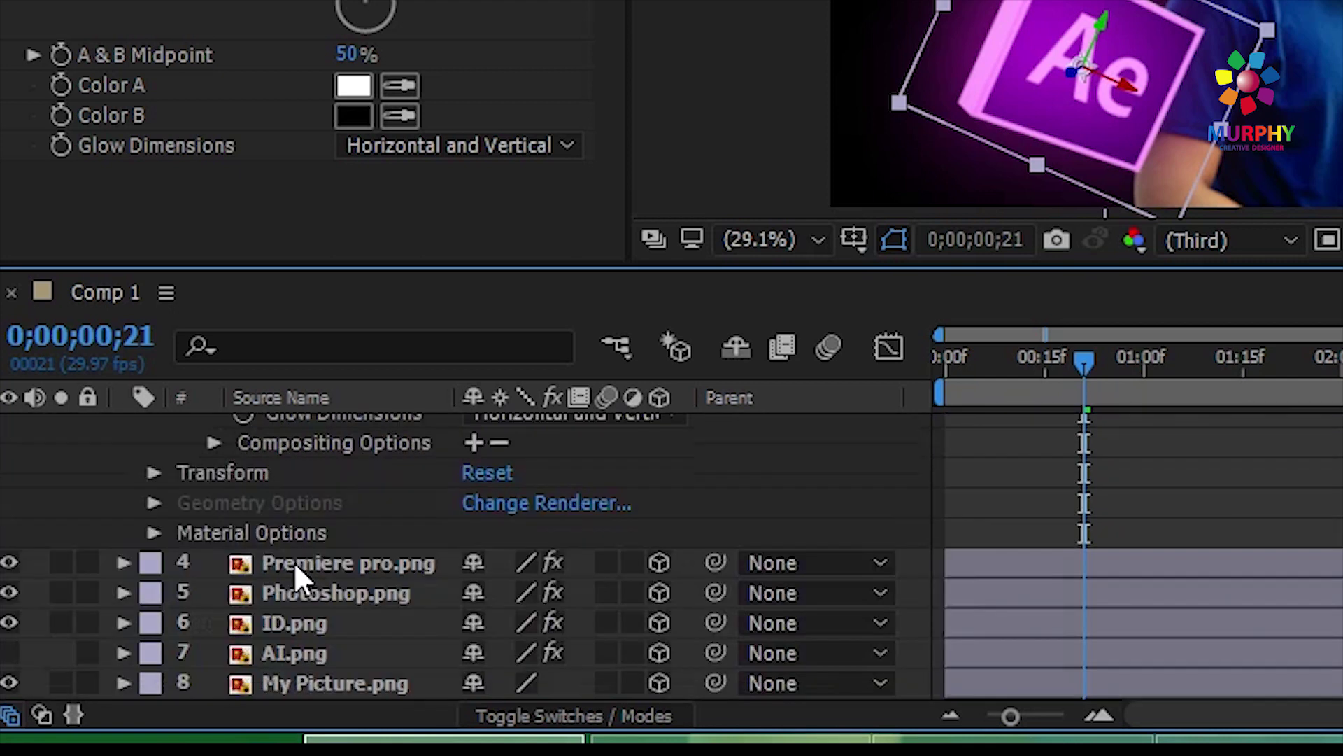
scroll(294, 568, "up", 3)
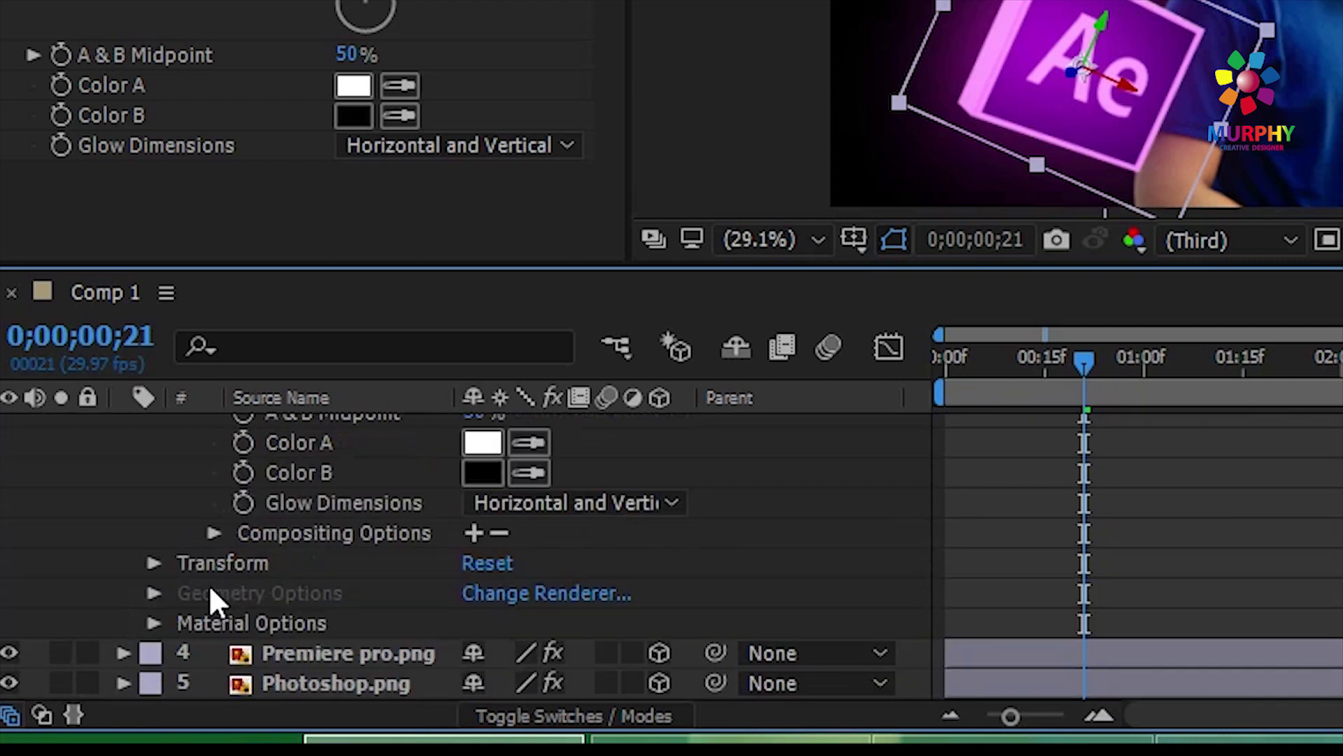
left_click(149, 562)
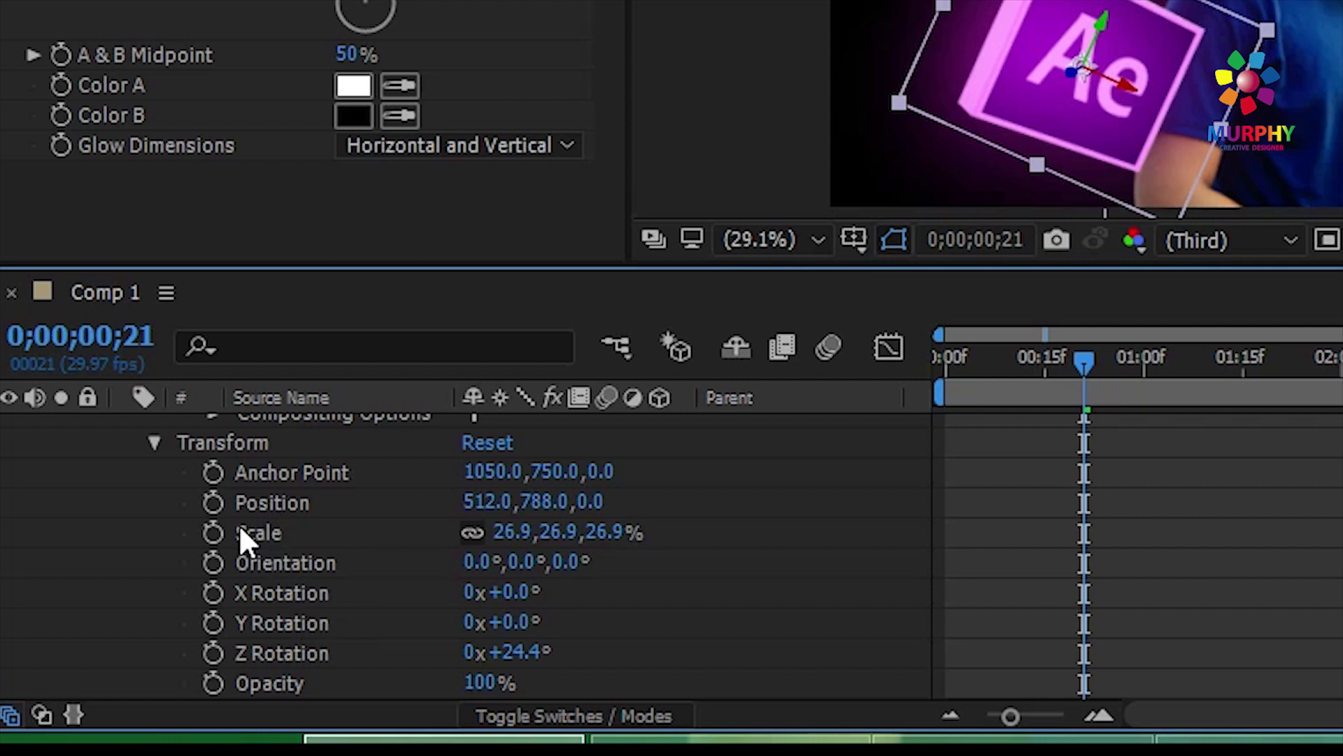
left_click(215, 503)
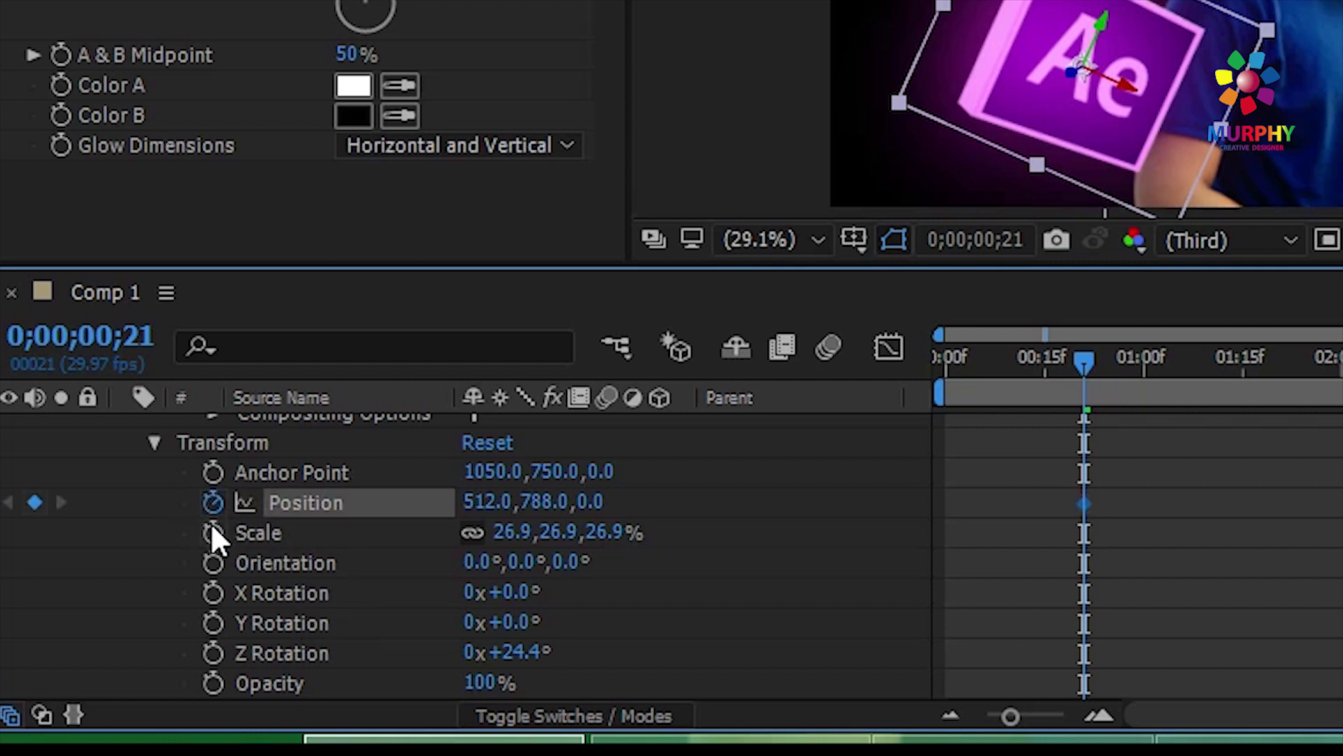
left_click(213, 532)
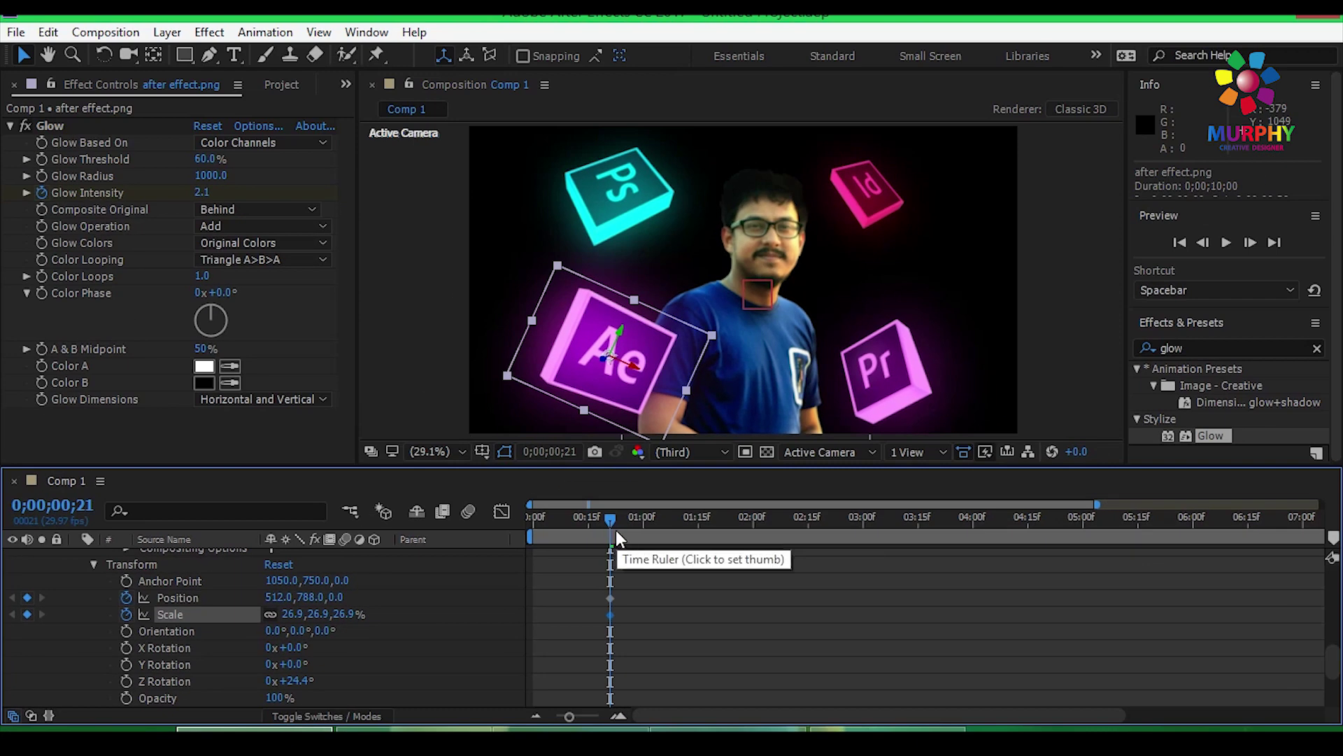
- At 0;00;08;00, move the after effect.png logo up over the Photoshop logo, to about 563.6, 268.6
key("space")
left_click_drag(921, 547, 1207, 573)
left_click_drag(565, 719, 557, 717)
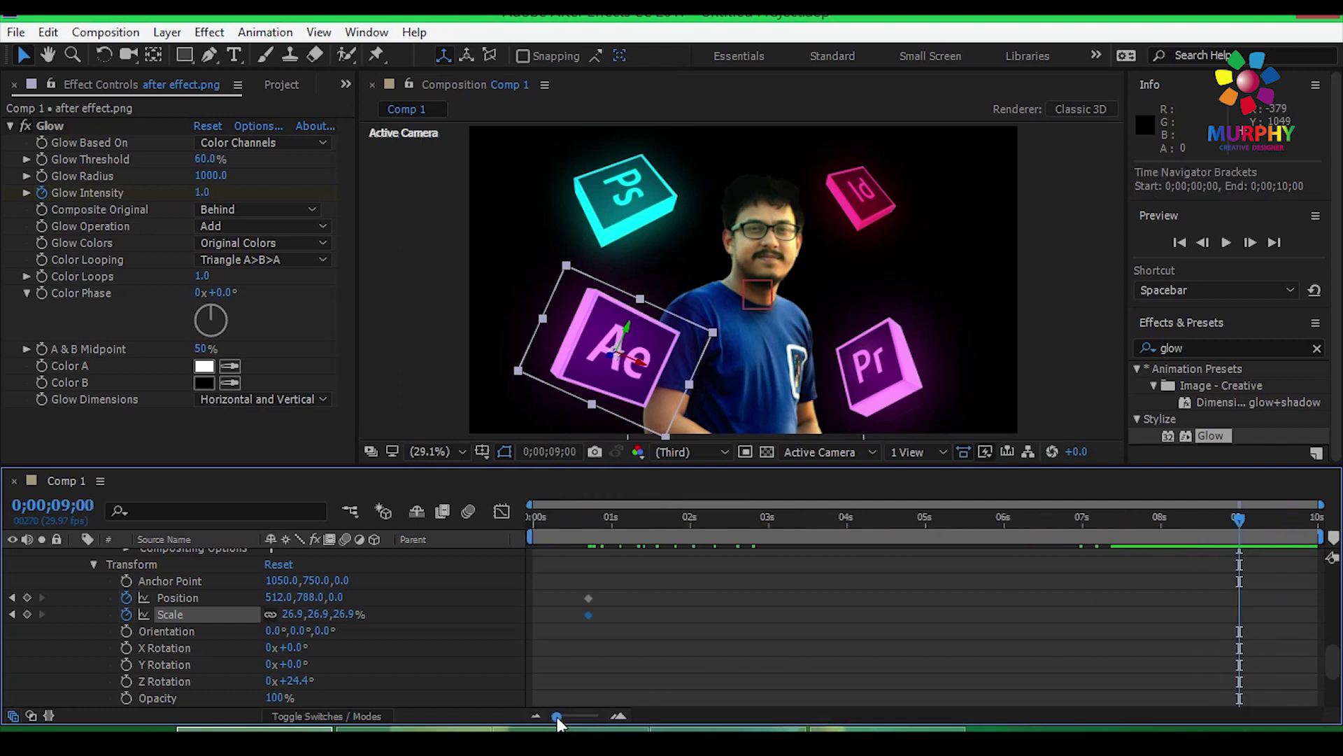
left_click_drag(1225, 527, 1161, 549)
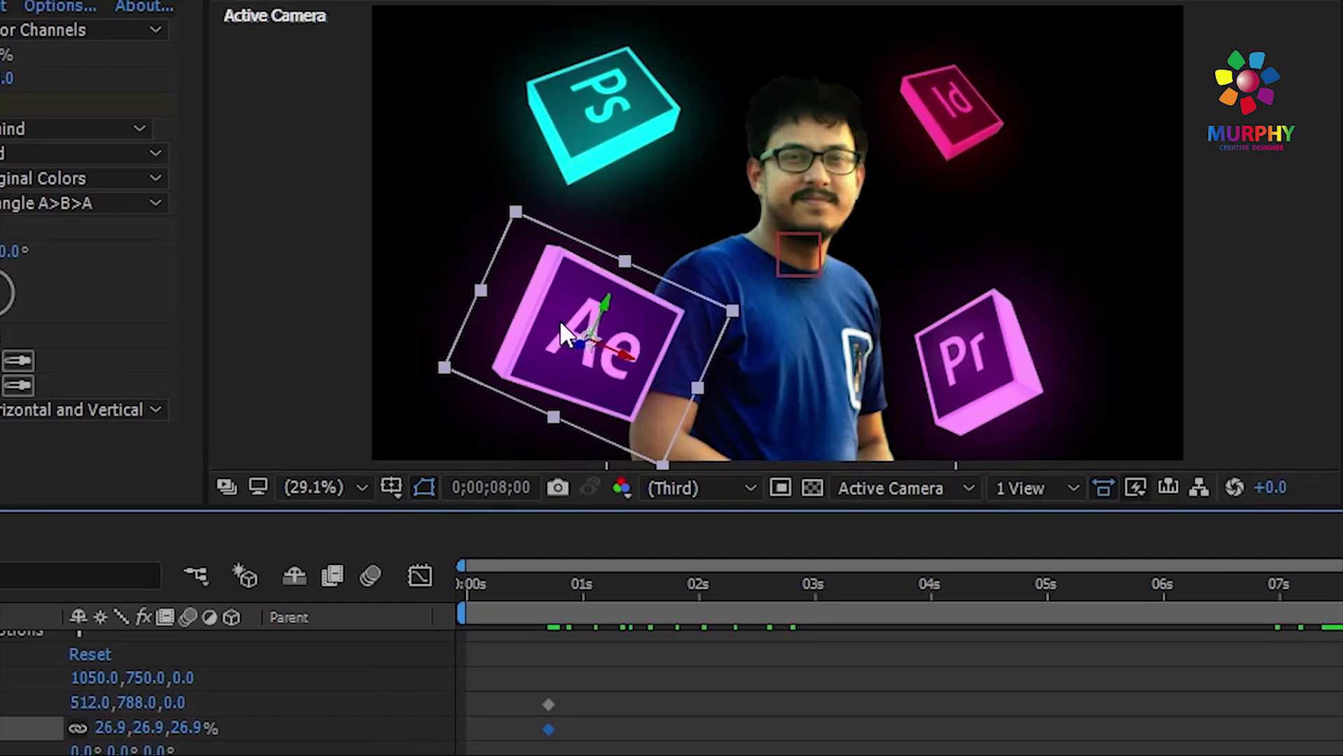
left_click_drag(557, 320, 578, 100)
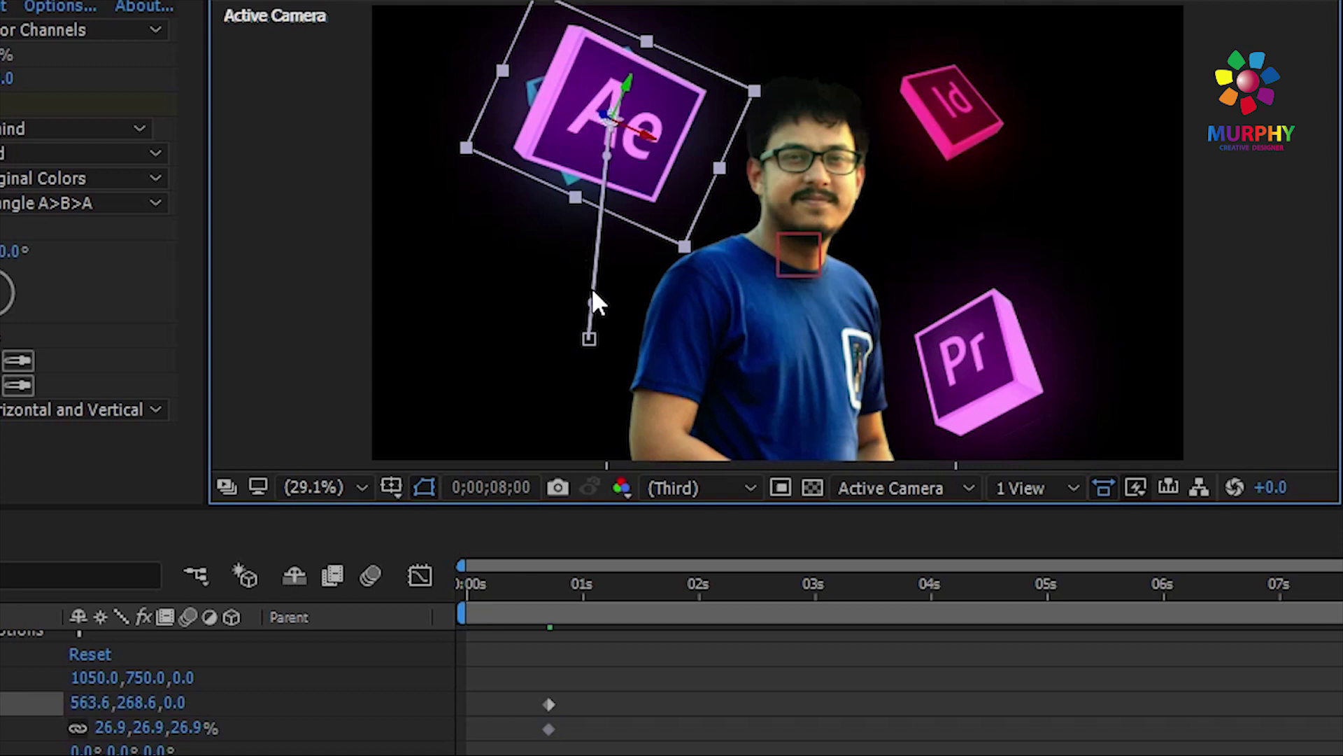
- Curve the after effect.png logo's motion path outward by pulling the first keyframe's handle away from the portrait, to about 254.6, 425.4
scroll(591, 320, "up", 4)
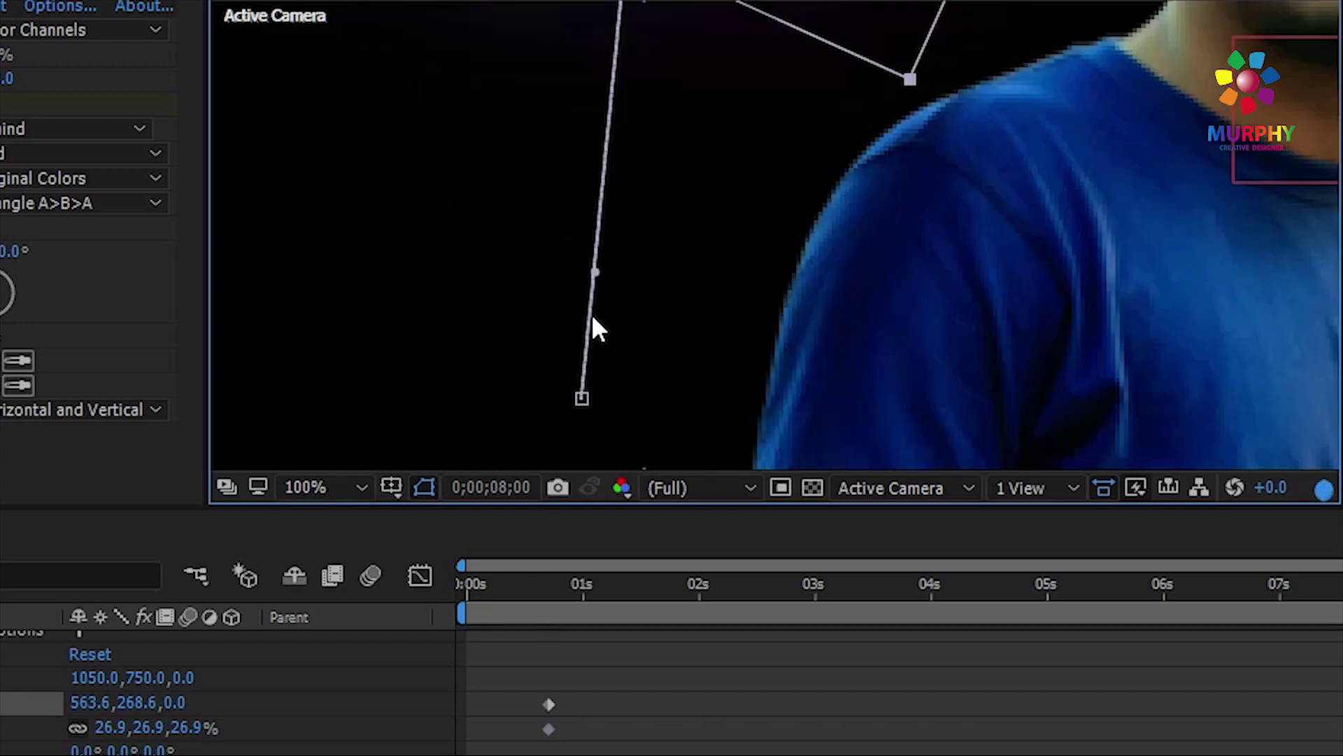
scroll(603, 317, "down", 2)
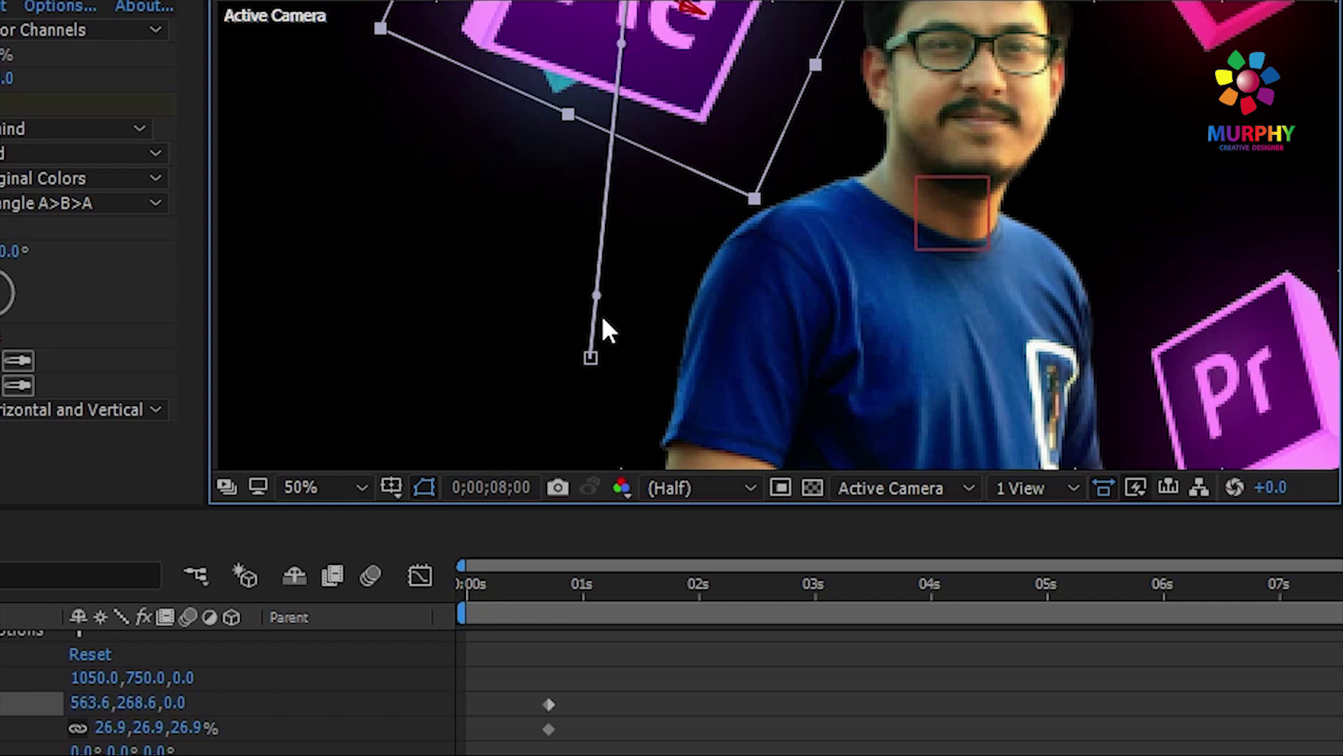
left_click_drag(590, 294, 446, 85)
left_click_drag(804, 294, 772, 404)
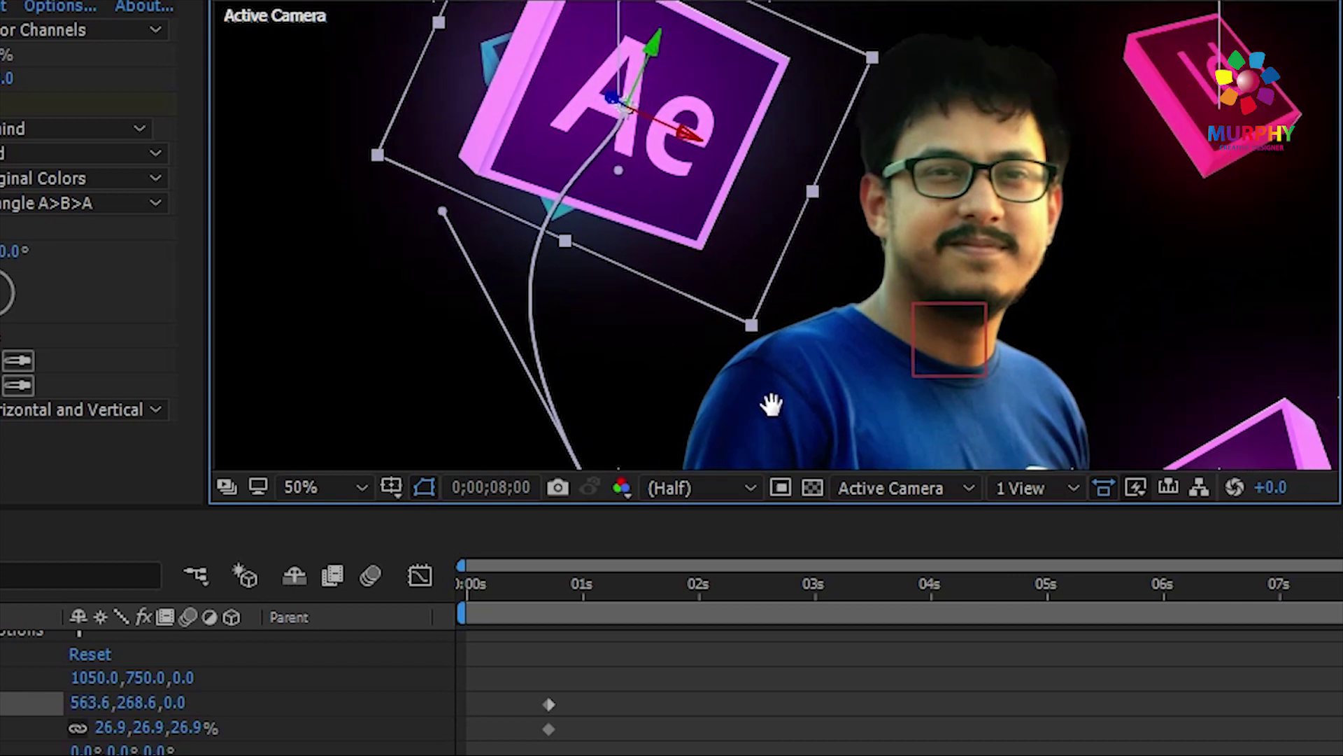
left_click_drag(440, 211, 400, 217)
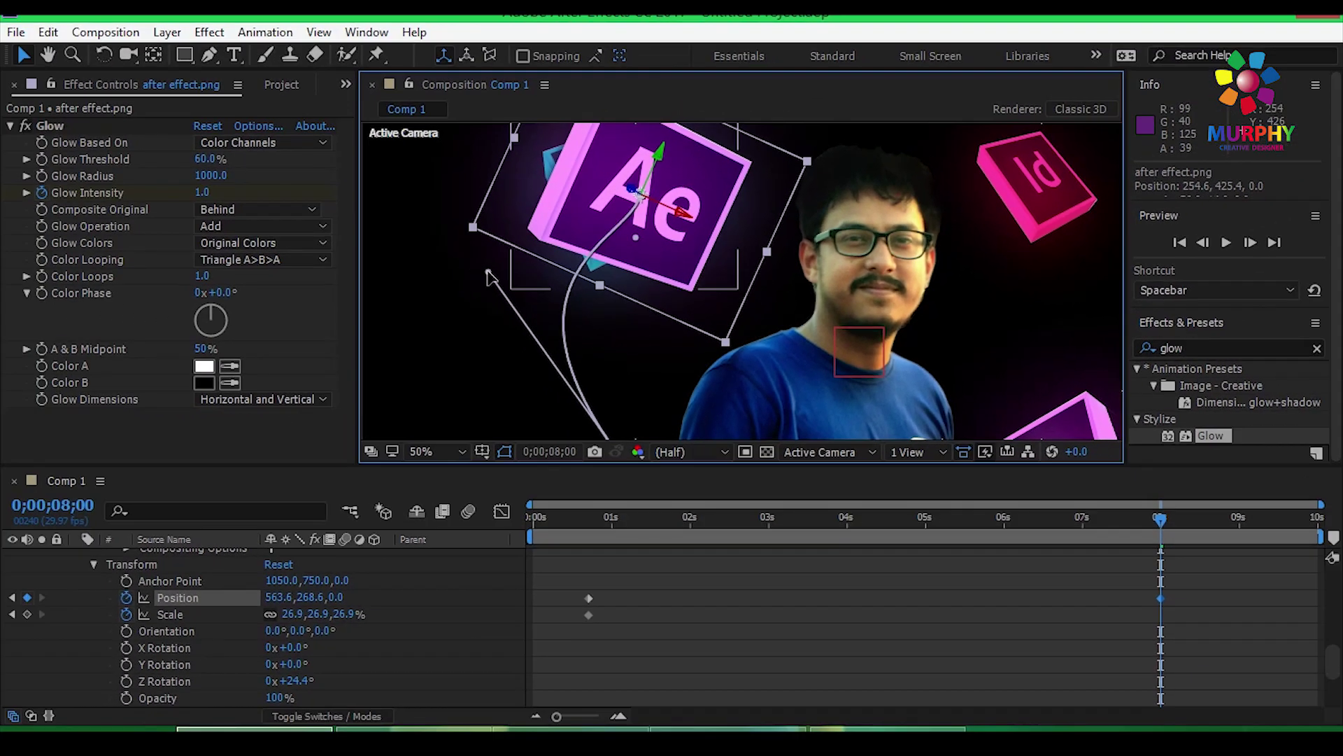
- Preview the After Effects logo's curved movement from 0;00;02;13 and check its position at 0;00;04;06
left_click_drag(1159, 536, 724, 522)
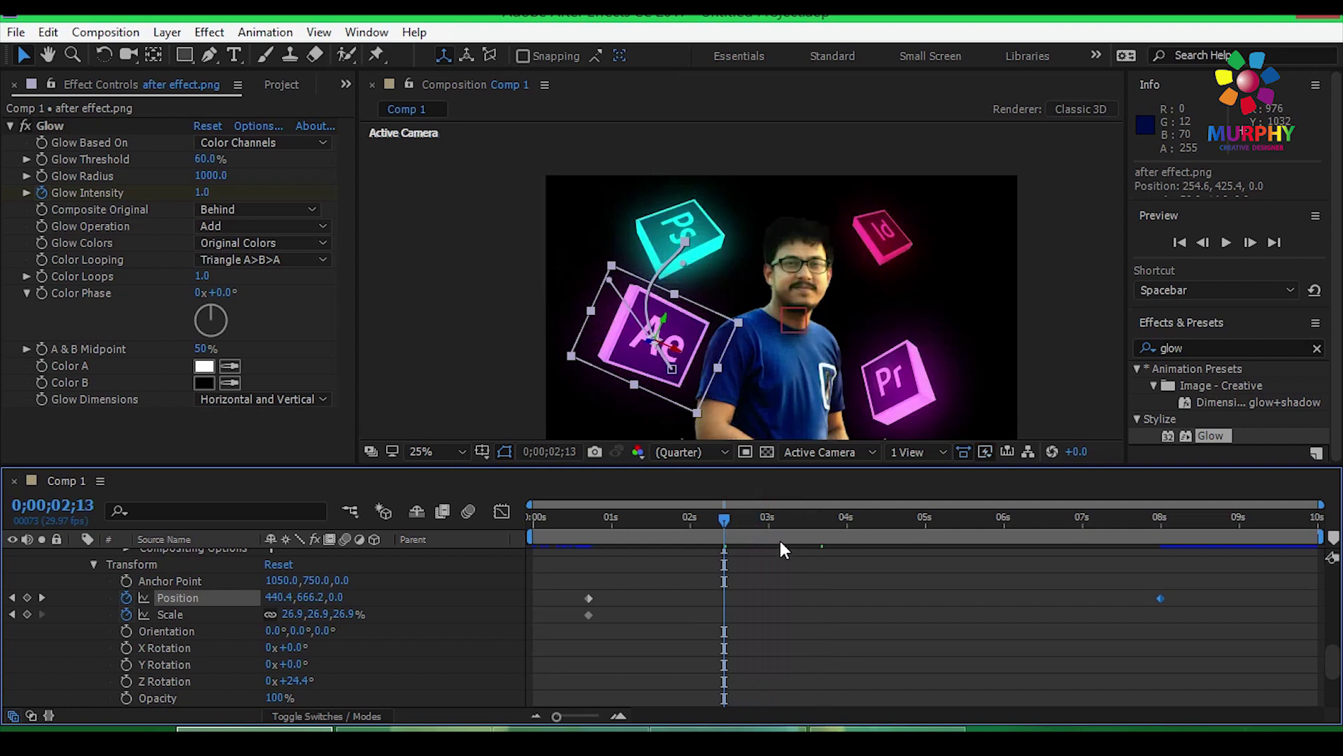
key("space")
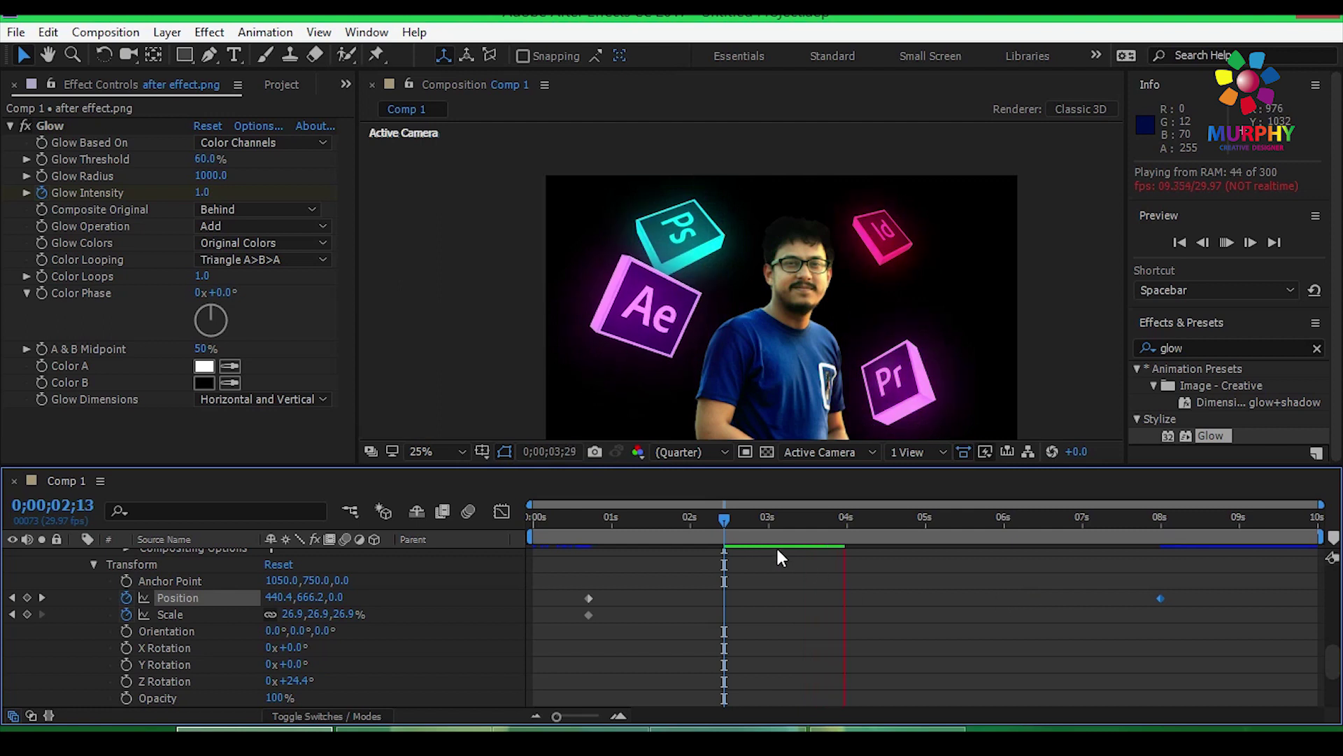
left_click_drag(720, 519, 862, 534)
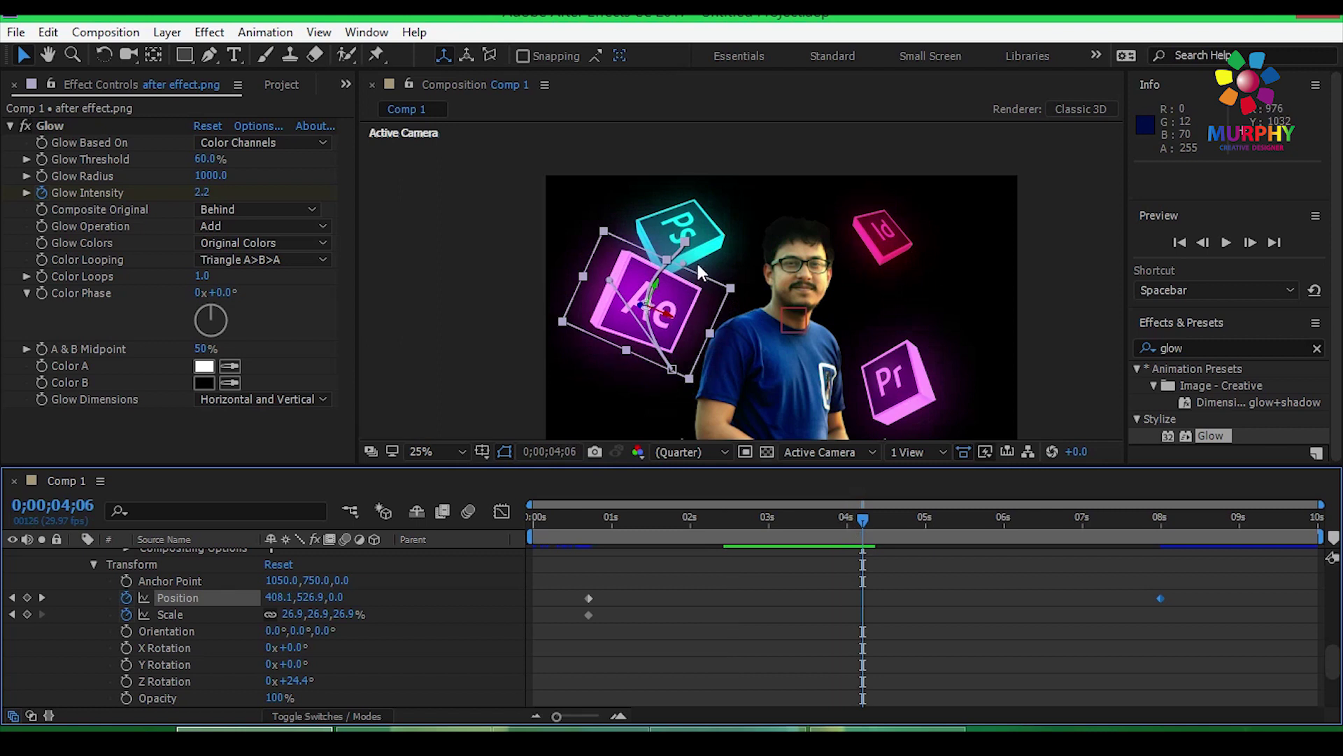
- Adjust the second keyframe's path handle on after effect.png to about 469.0, 343.2, and collapse the layer's properties
scroll(694, 258, "up", 2)
left_click(675, 224)
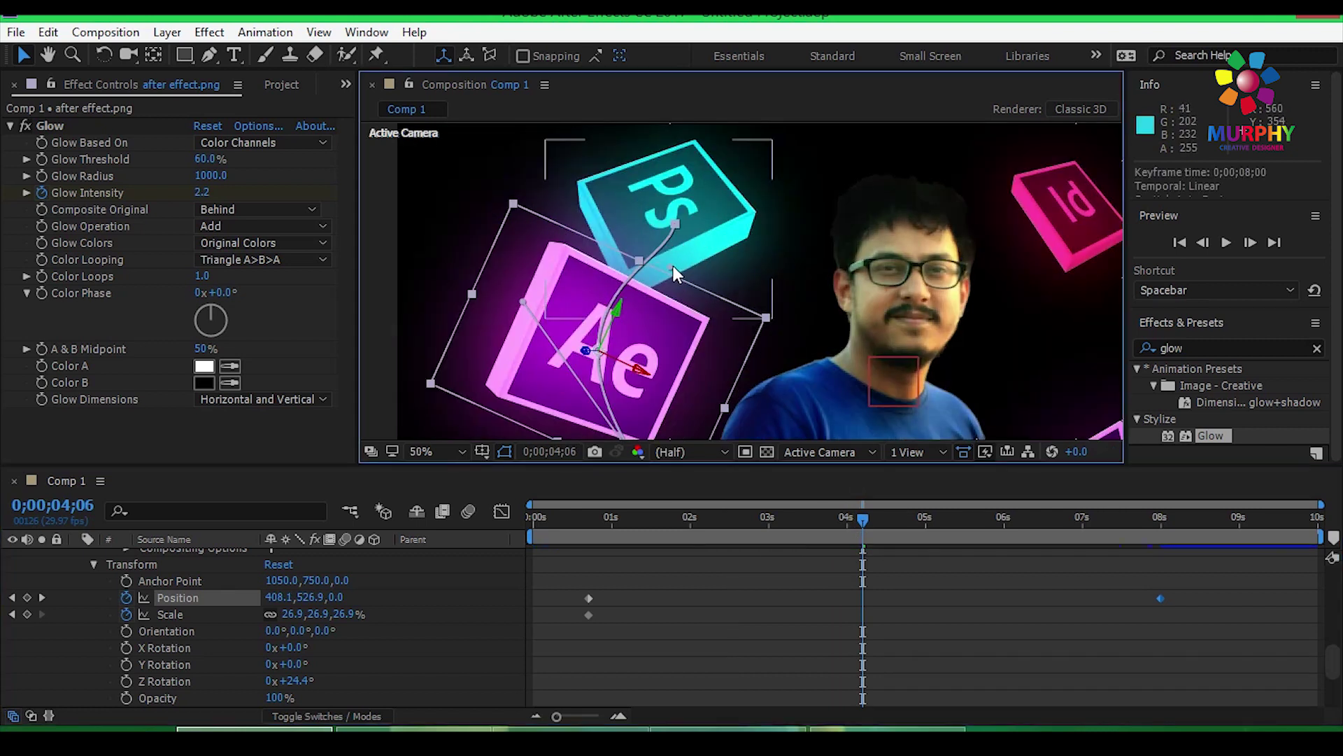
left_click_drag(673, 268, 627, 259)
left_click_drag(863, 519, 782, 502)
scroll(183, 606, "up", 12)
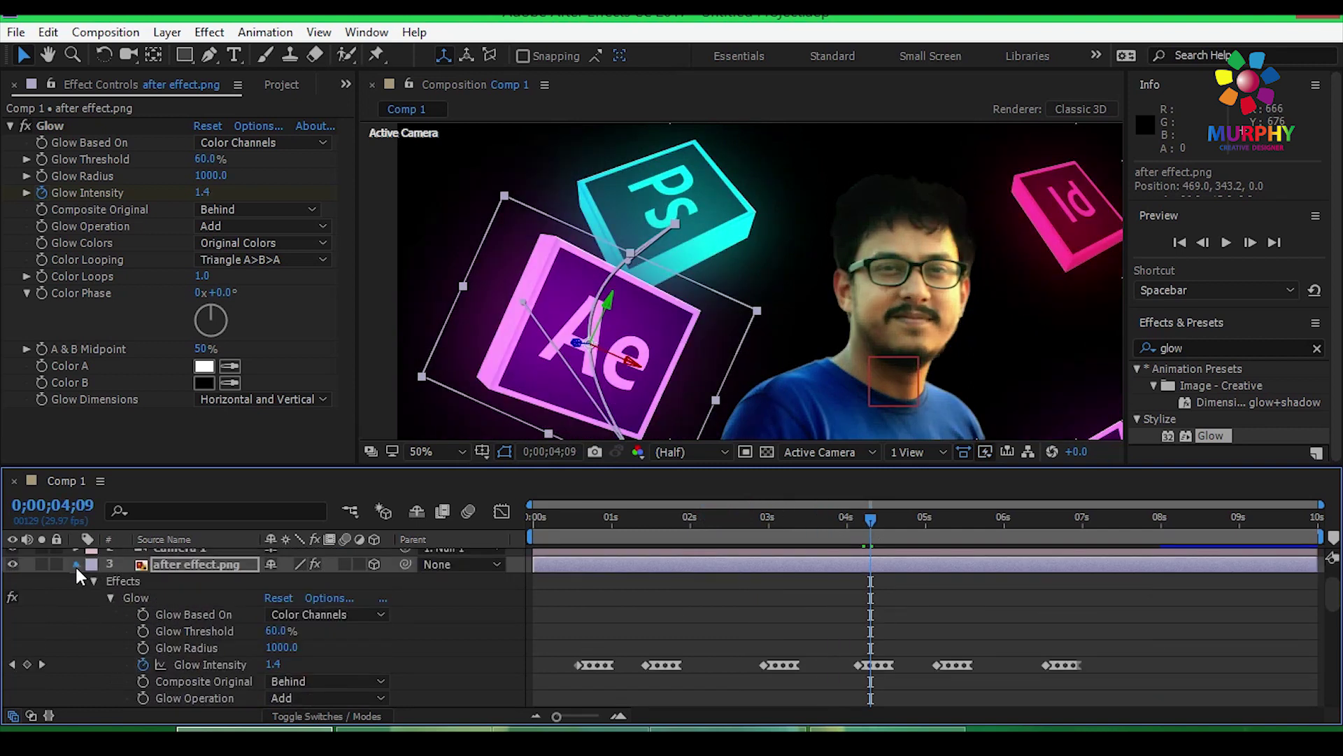
left_click(75, 565)
scroll(721, 398, "down", 2)
left_click_drag(820, 465, 843, 501)
left_click(618, 381)
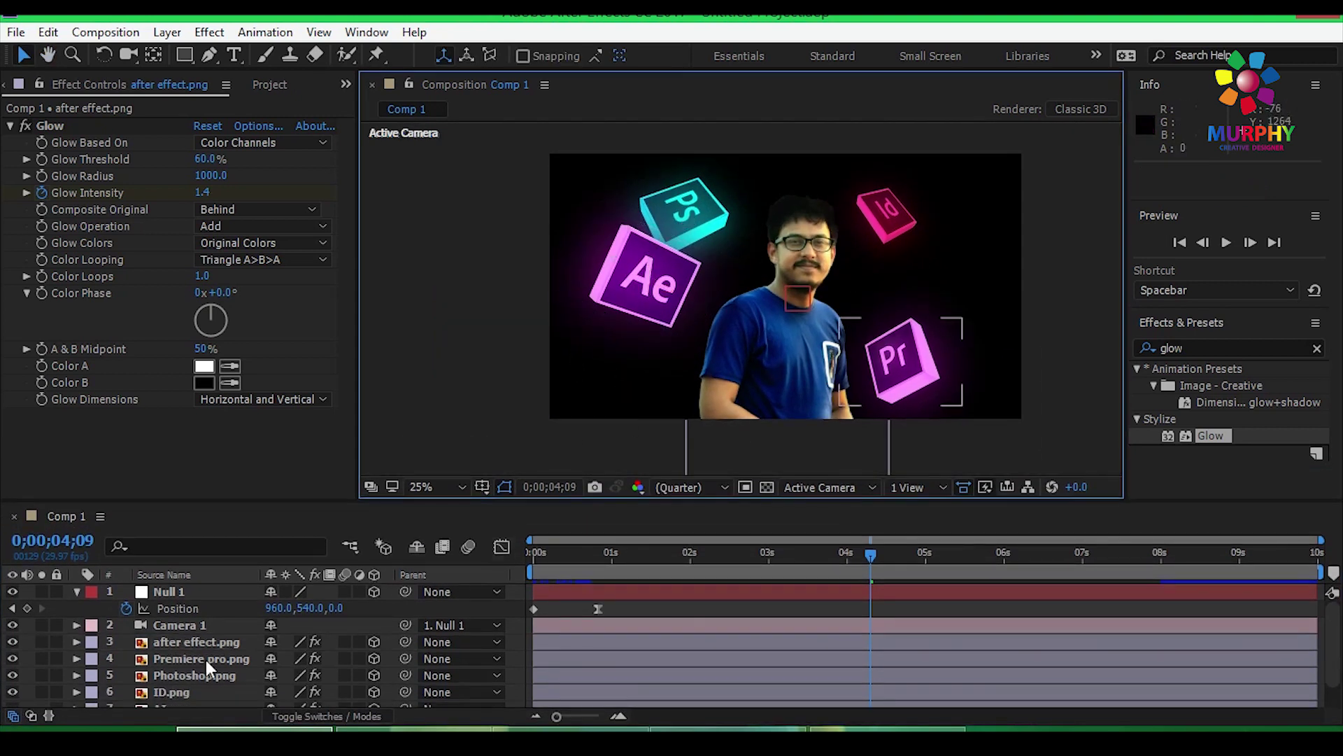
- Expand Photoshop.png's Transform properties and add Position and Scale keyframes at 0;00;00;24
left_click(199, 676)
left_click_drag(684, 552, 597, 572)
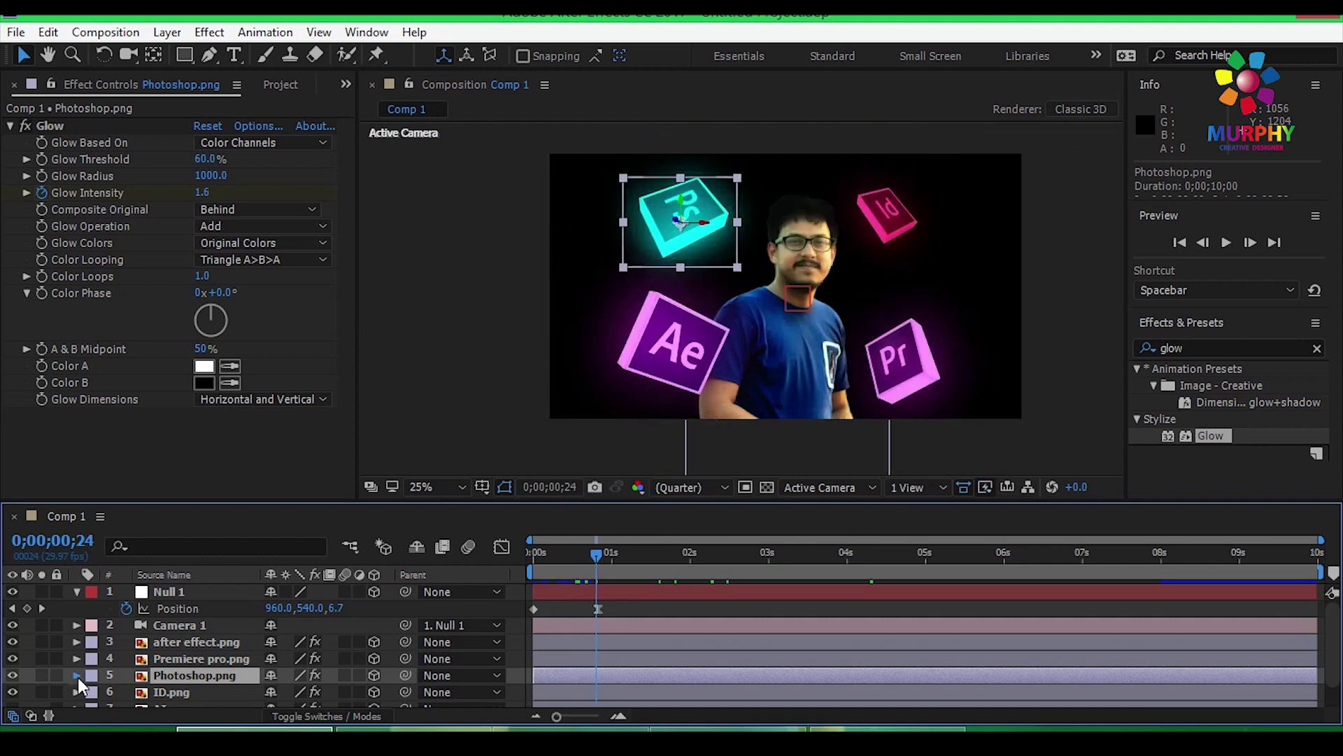
left_click(76, 676)
left_click(94, 664)
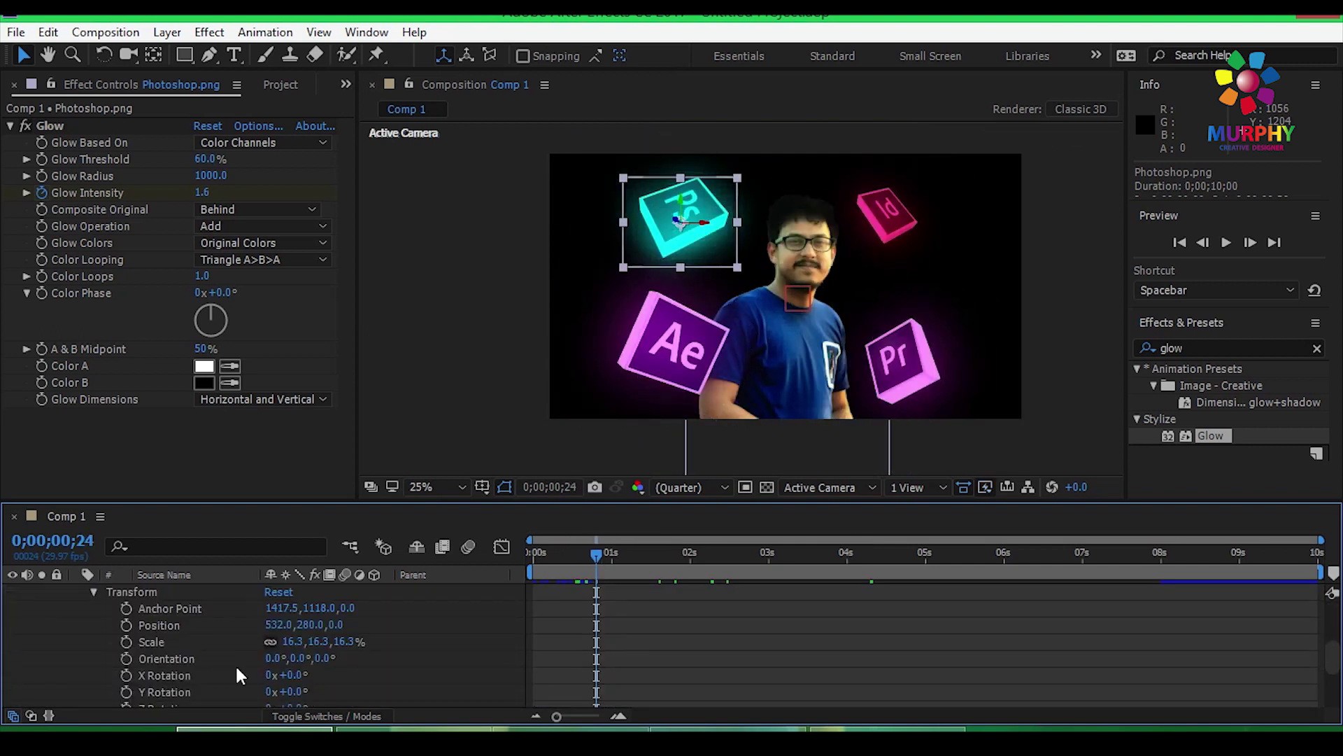
left_click(126, 641)
left_click(126, 625)
- At 0;00;05;15, move the Photoshop logo to 1380.0, 248.0 along an arched path, and retime that keyframe to about 0;00;08;04
left_click_drag(594, 555, 965, 568)
mouse_move(713, 208)
left_mouse_down()
mouse_move(909, 198)
mouse_move(798, 182)
mouse_move(767, 159)
mouse_move(715, 207)
left_mouse_up()
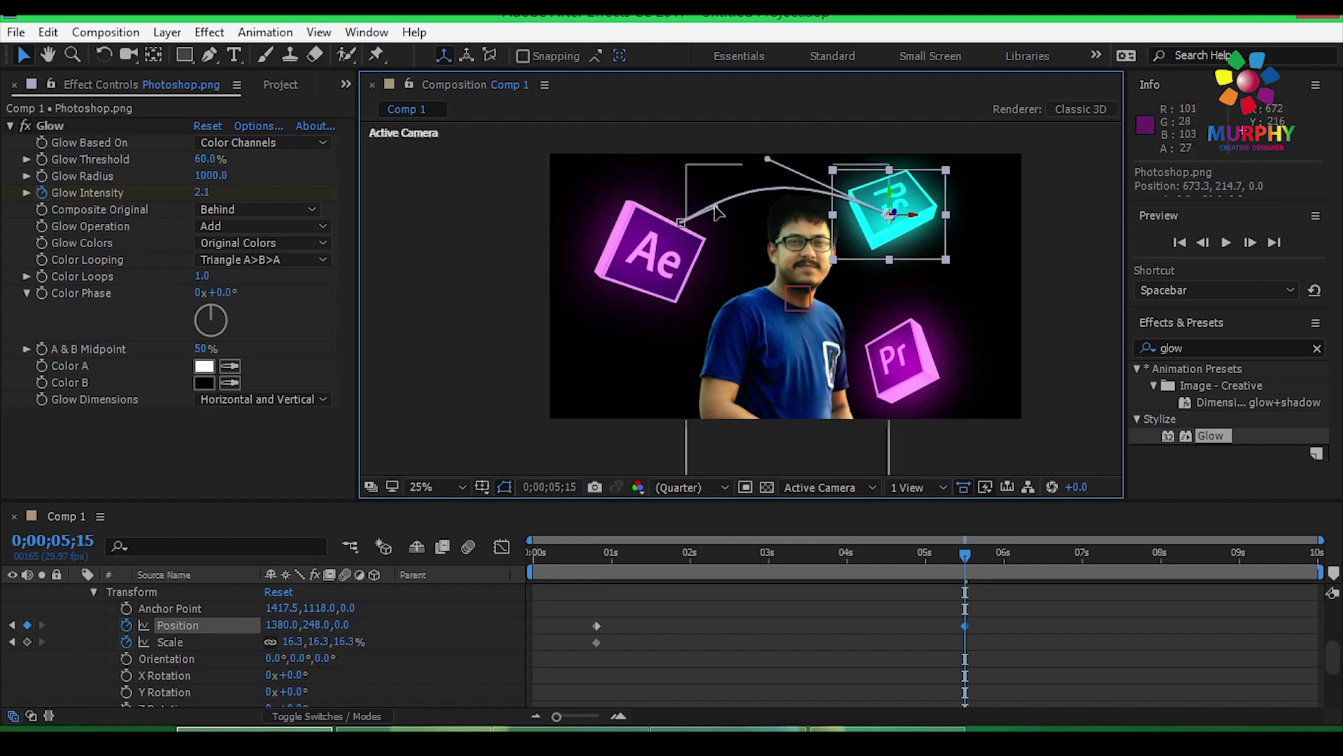
left_click_drag(965, 625, 1186, 613)
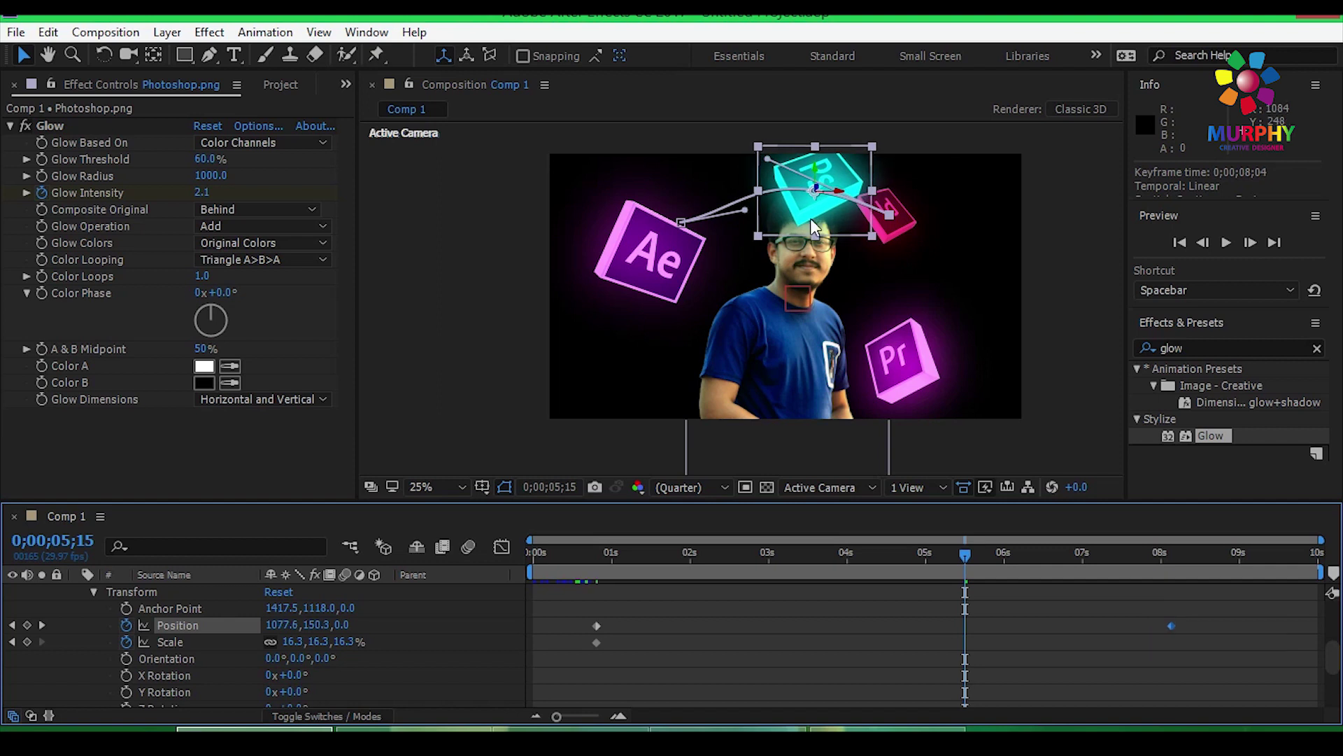
- Adjust the Photoshop logo's position above the head at 0;00;05;15, undo the last value change, and collapse the layer's properties
mouse_move(808, 203)
left_mouse_down()
mouse_move(842, 228)
mouse_move(834, 210)
left_mouse_up()
key("ctrl+z")
left_click_drag(964, 552, 1103, 554)
scroll(895, 589, "up", 2)
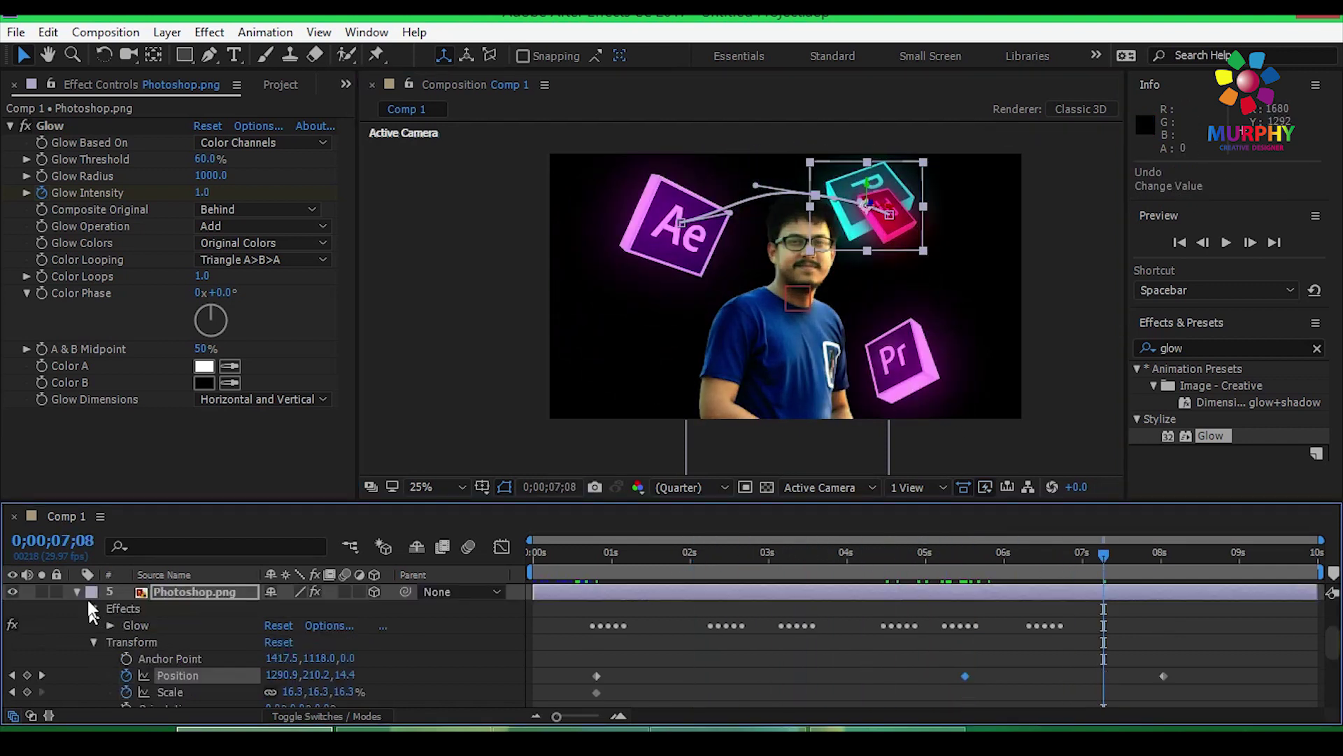
left_click(77, 598)
- Expand ID.png's Transform properties and add Position and Scale keyframes just before the 1-second mark
left_click(174, 663)
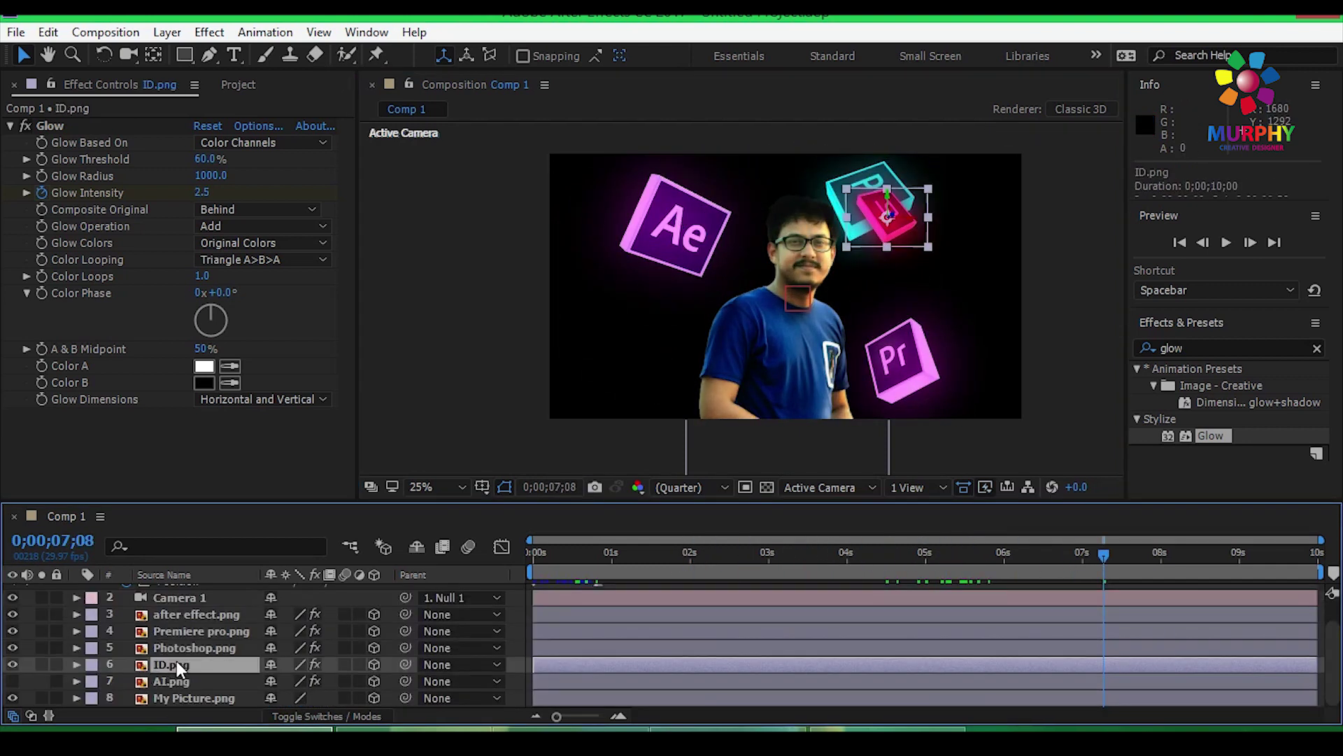
left_click(77, 664)
left_click(94, 653)
left_click_drag(588, 579, 884, 559)
left_click(126, 642)
left_click(126, 624)
- At 0;00;04;14, move the InDesign logo down to the Premiere logo, to 1519.7, 792.0, and pull the path's start handle outward
left_click_drag(892, 221, 932, 349)
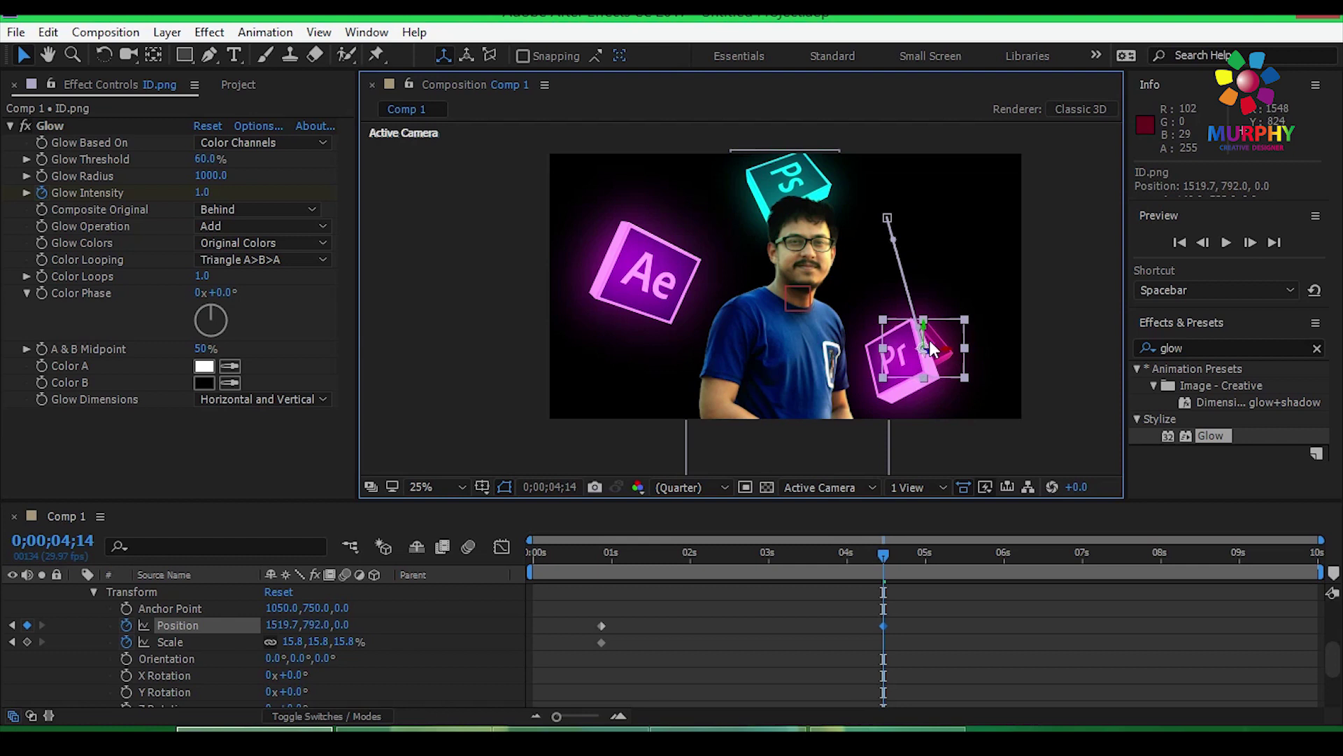
scroll(932, 356, "up", 2)
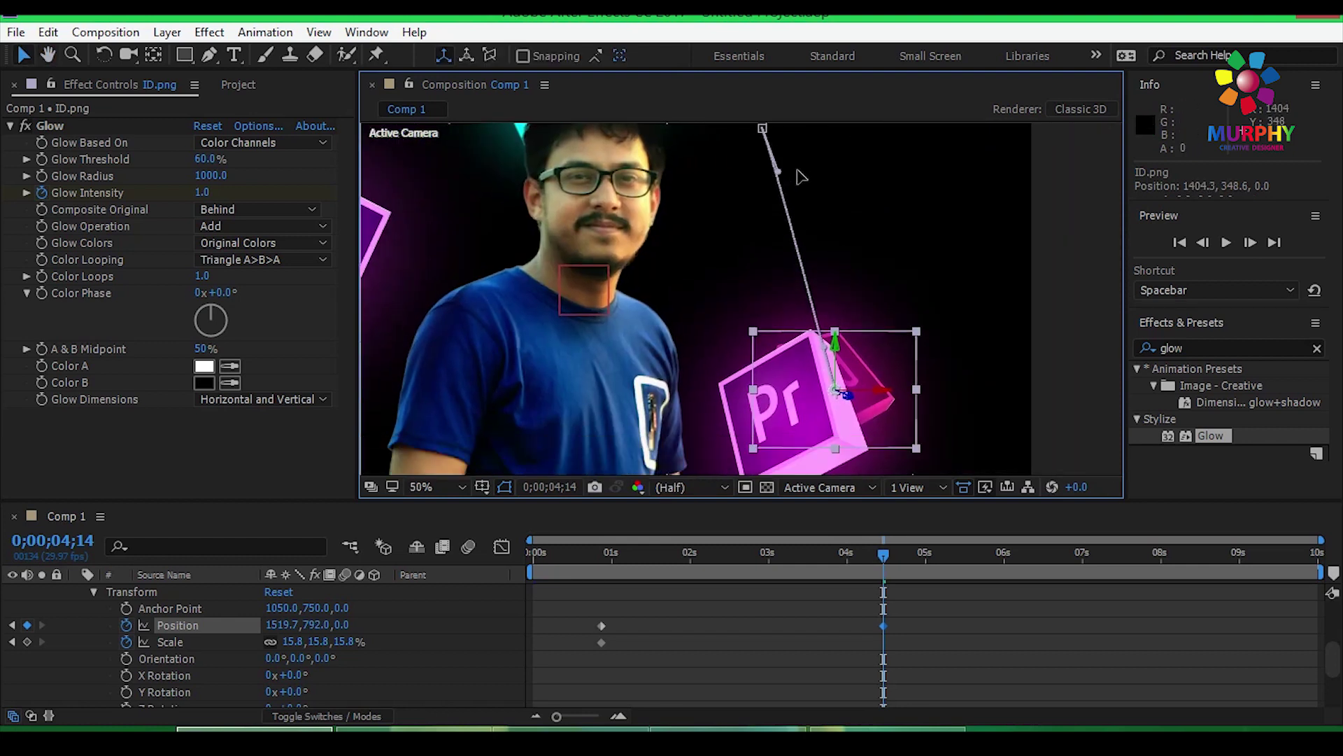
left_click_drag(775, 126, 924, 248)
- Retime ID.png's second Position keyframe to about 8 seconds, pull its path handle to about 1585.0, 637.3, and collapse the layer
left_click(847, 557)
left_click_drag(883, 626, 1171, 628)
left_click_drag(824, 346, 868, 314)
left_click_drag(931, 552, 1167, 602)
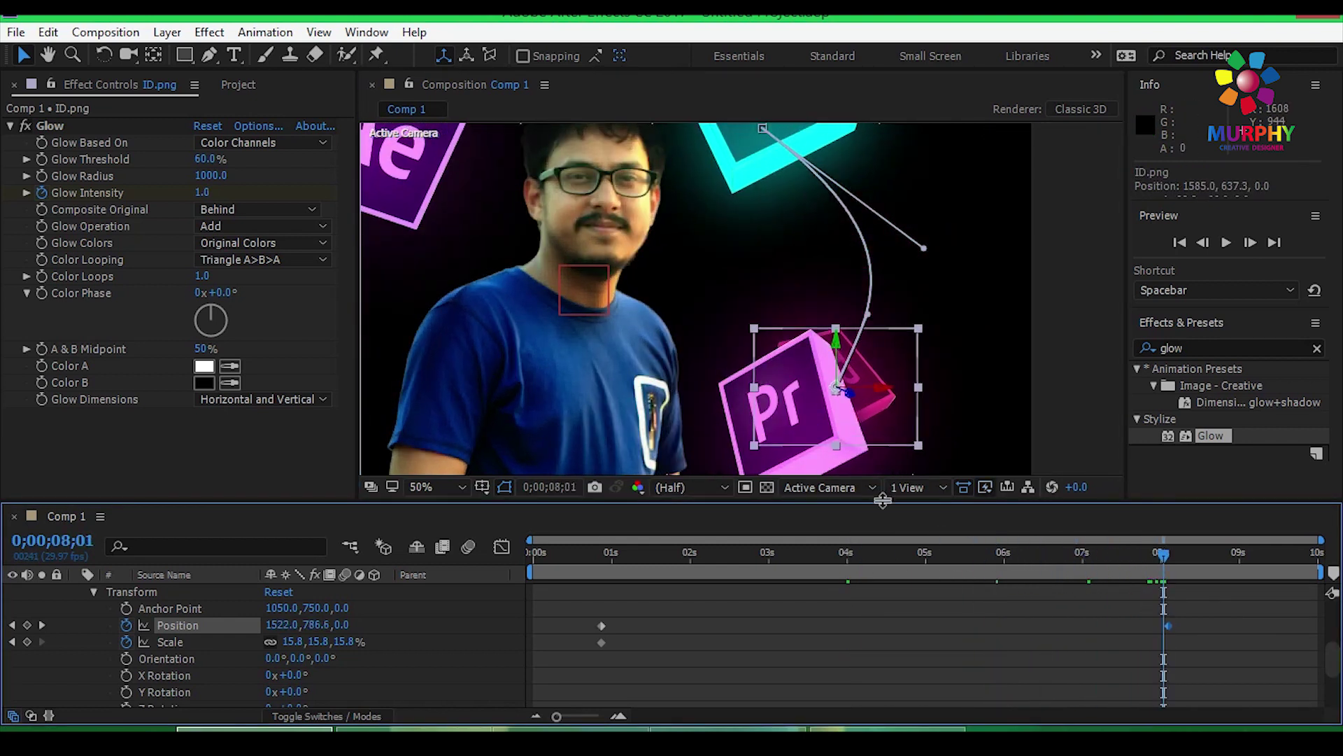
scroll(68, 622, "up", 1)
left_click(77, 610)
- Expand Premiere pro.png's Transform properties and add Position and Scale keyframes just before the 1-second mark
left_click_drag(651, 391, 700, 303)
left_click(185, 632)
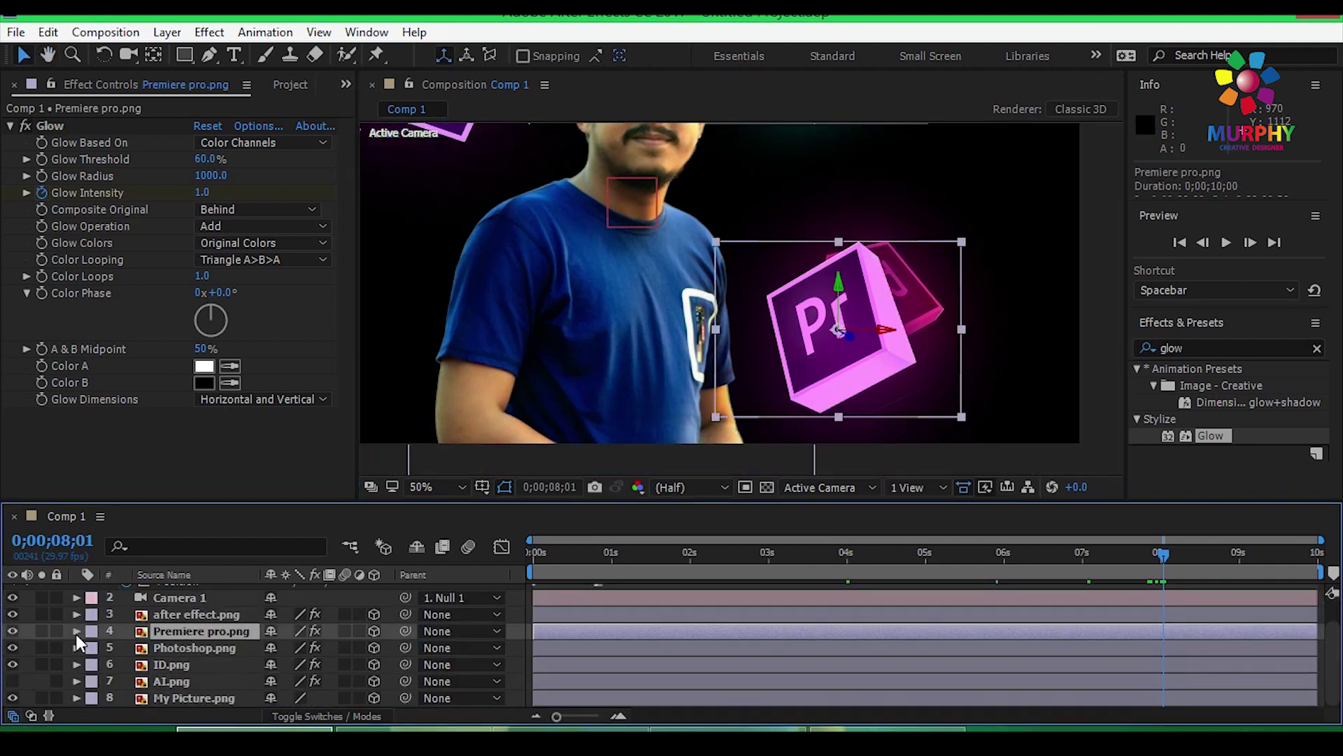
left_click(76, 630)
scroll(133, 658, "down", 5)
left_click(93, 641)
scroll(260, 652, "down", 2)
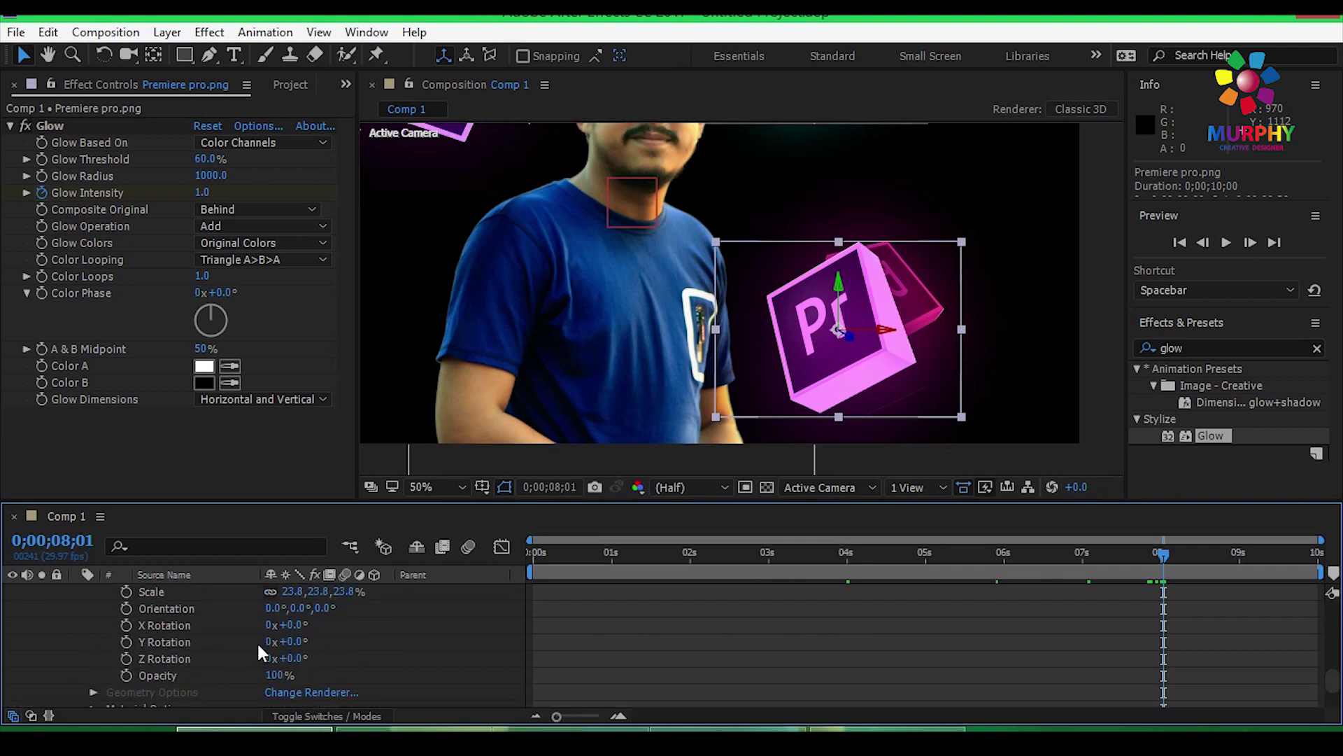
left_click_drag(1161, 559, 1002, 585)
left_click(126, 591)
scroll(140, 622, "up", 1)
left_click(126, 625)
scroll(784, 336, "down", 2)
- Move the Premiere logo across the portrait to the After Effects logo's starting place and bow its motion path downward
left_click_drag(784, 343, 634, 341)
left_click_drag(1002, 553, 858, 554)
left_click_drag(616, 312, 670, 349)
- Move Premiere pro.png's second Position keyframe to 0;00;08;01 and collapse the Premiere pro.png and Null 1 properties
left_click_drag(1001, 625, 1163, 625)
left_click(94, 591)
scroll(92, 613, "up", 6)
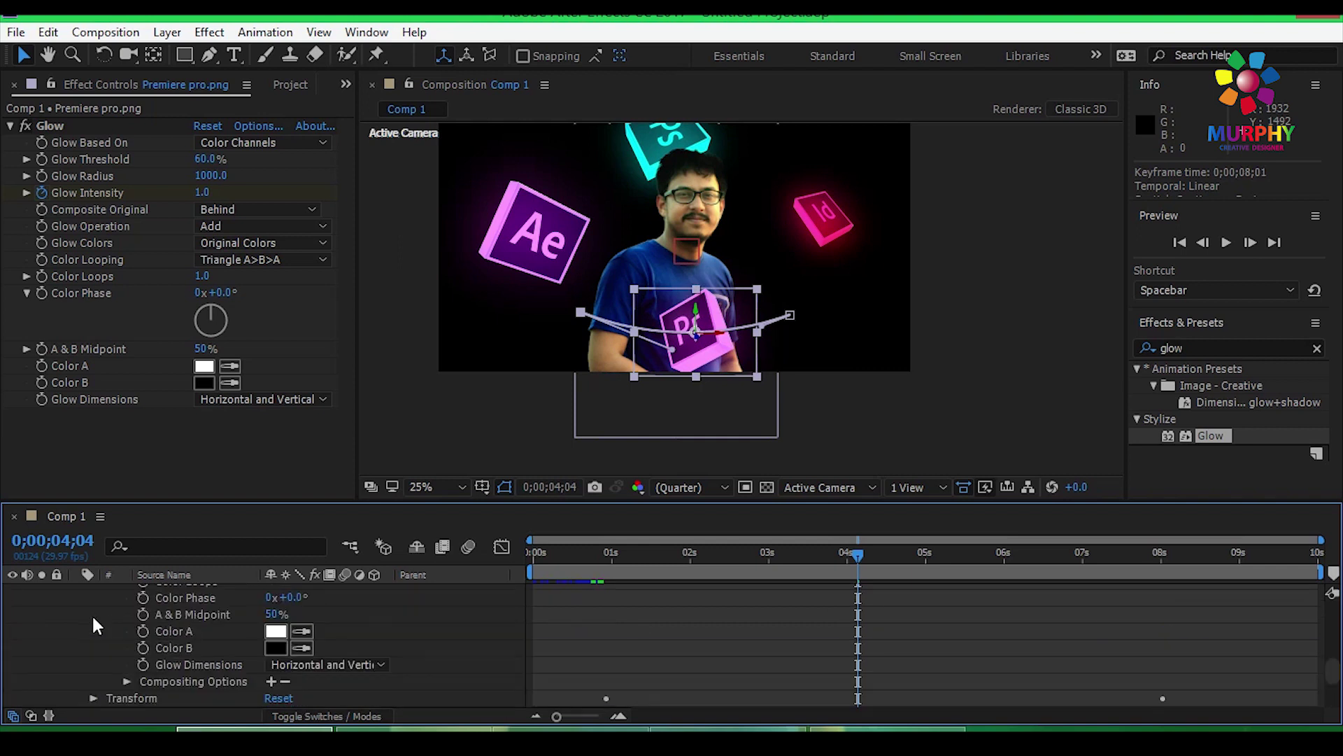
left_click(76, 658)
left_click(77, 592)
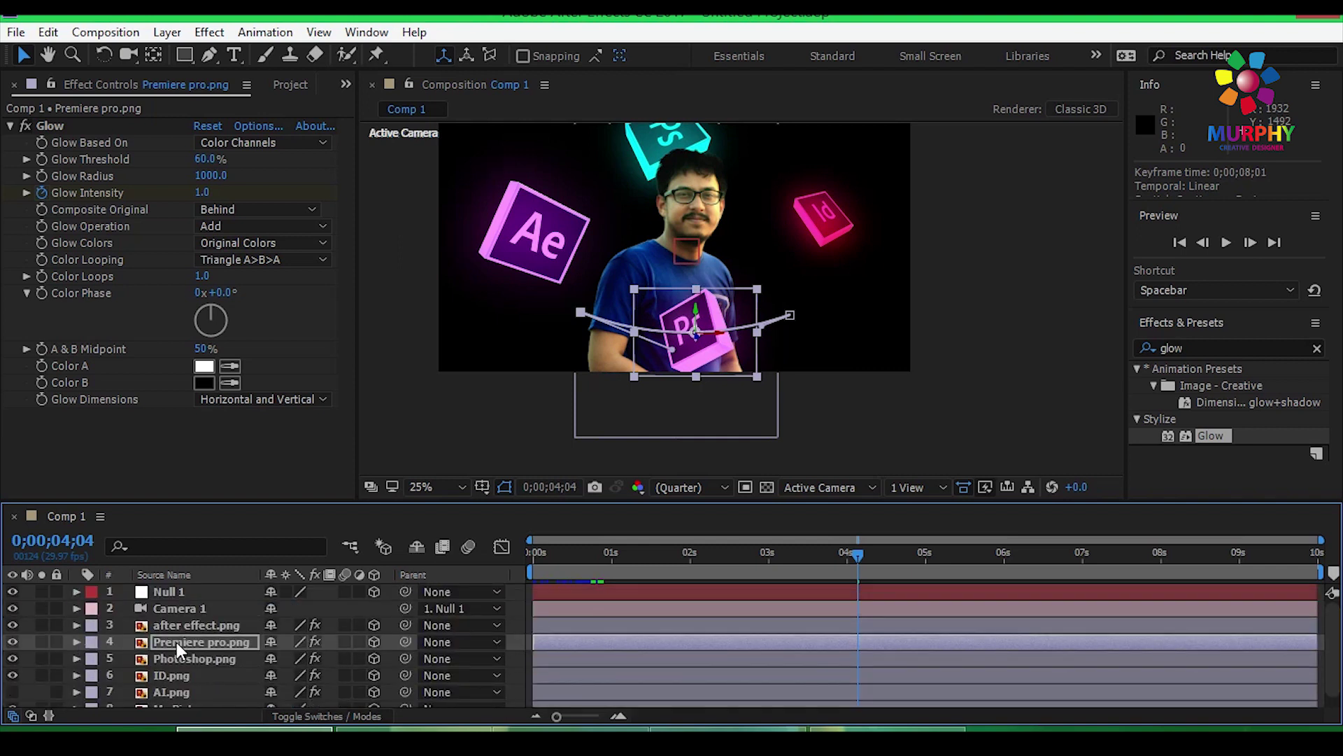
- Preview the movement of all four logos from 0;00;00;23 and check the frames up to 0;00;01;01
left_click(199, 625)
left_click_drag(749, 504, 764, 462)
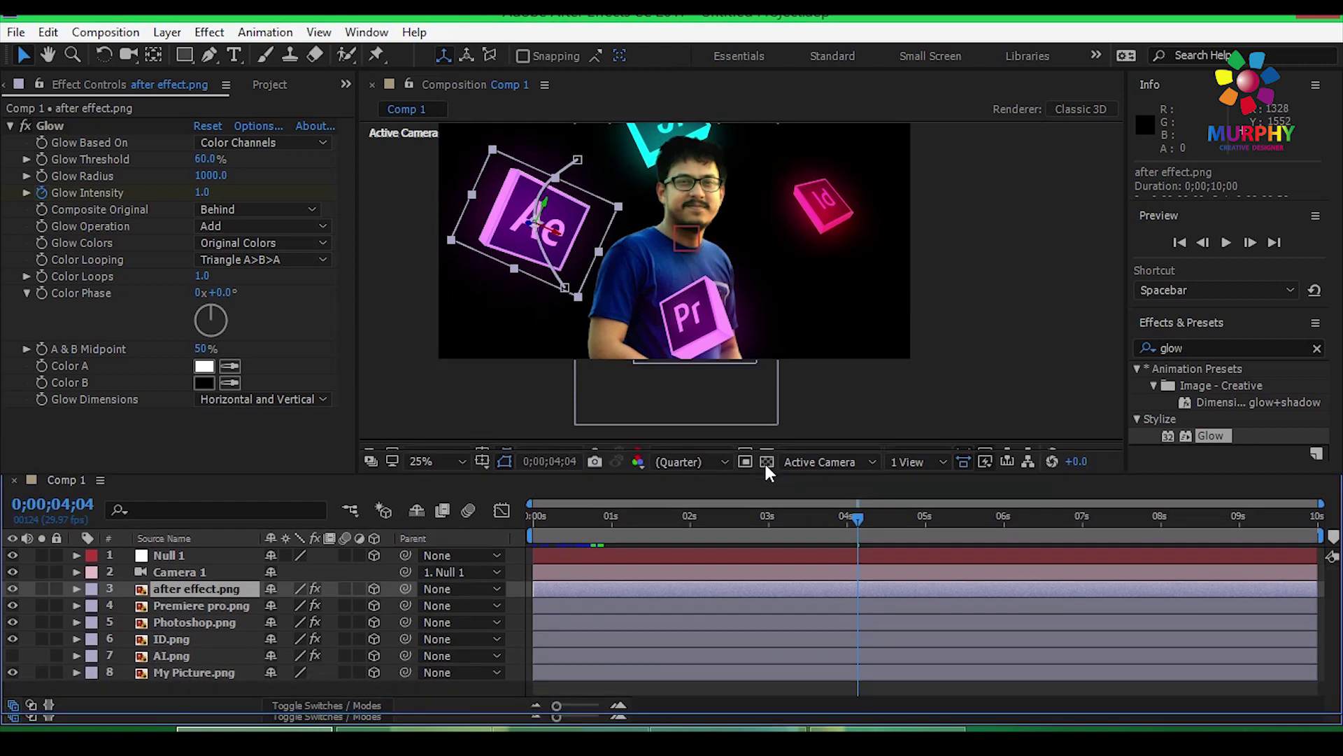
left_click_drag(852, 525, 828, 572)
left_click_drag(880, 567, 585, 570)
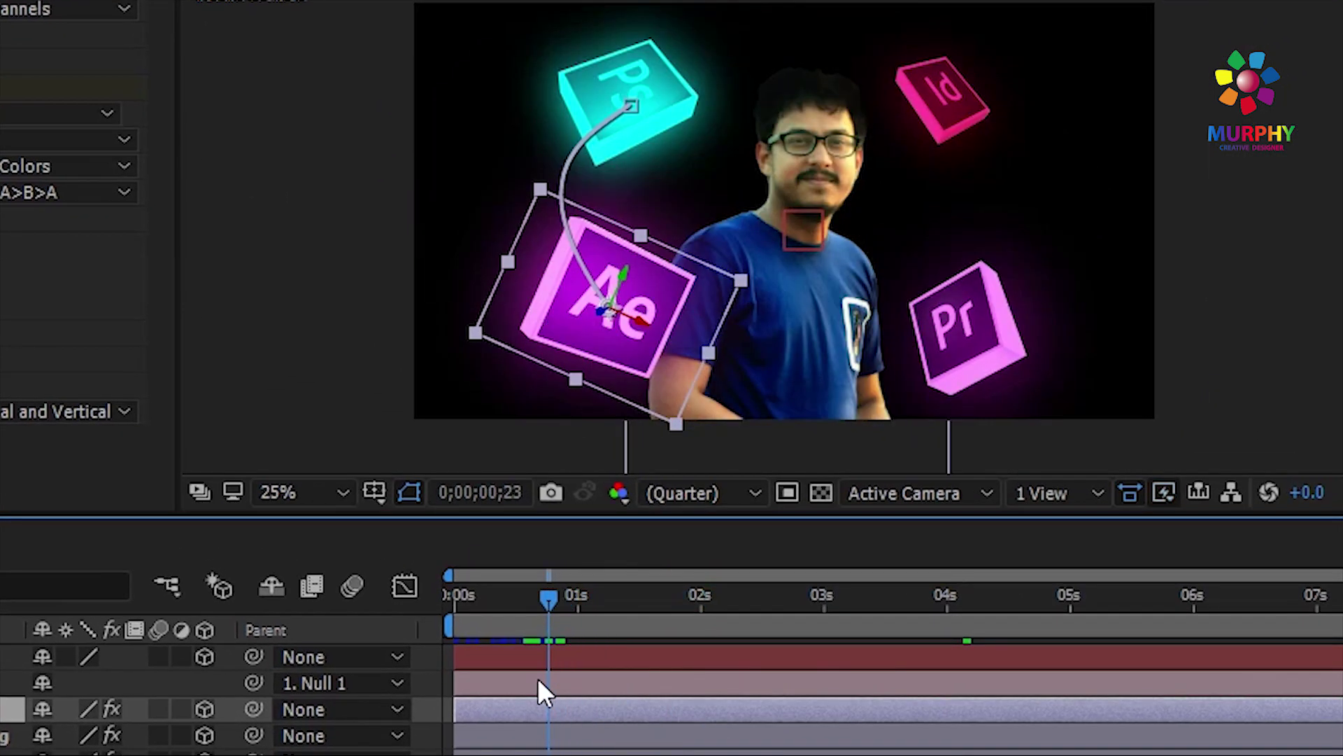
left_click(1255, 308)
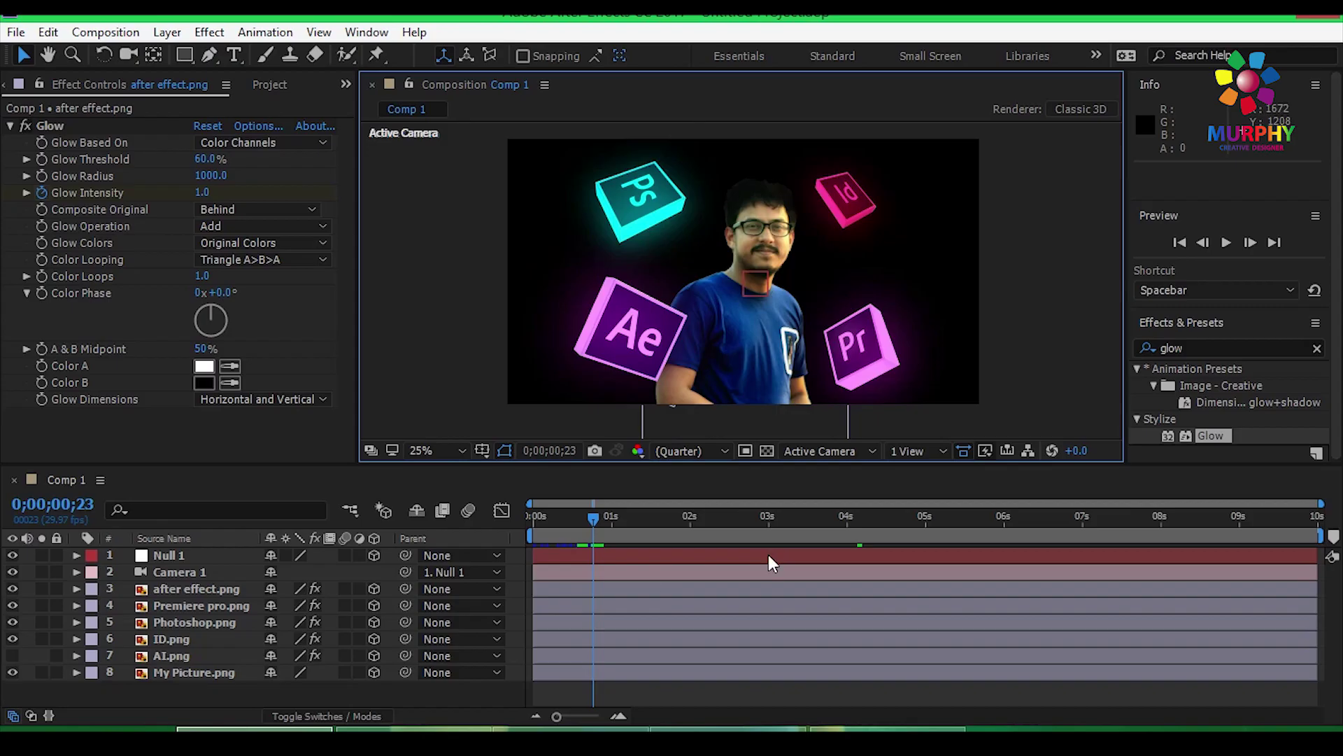
key("space")
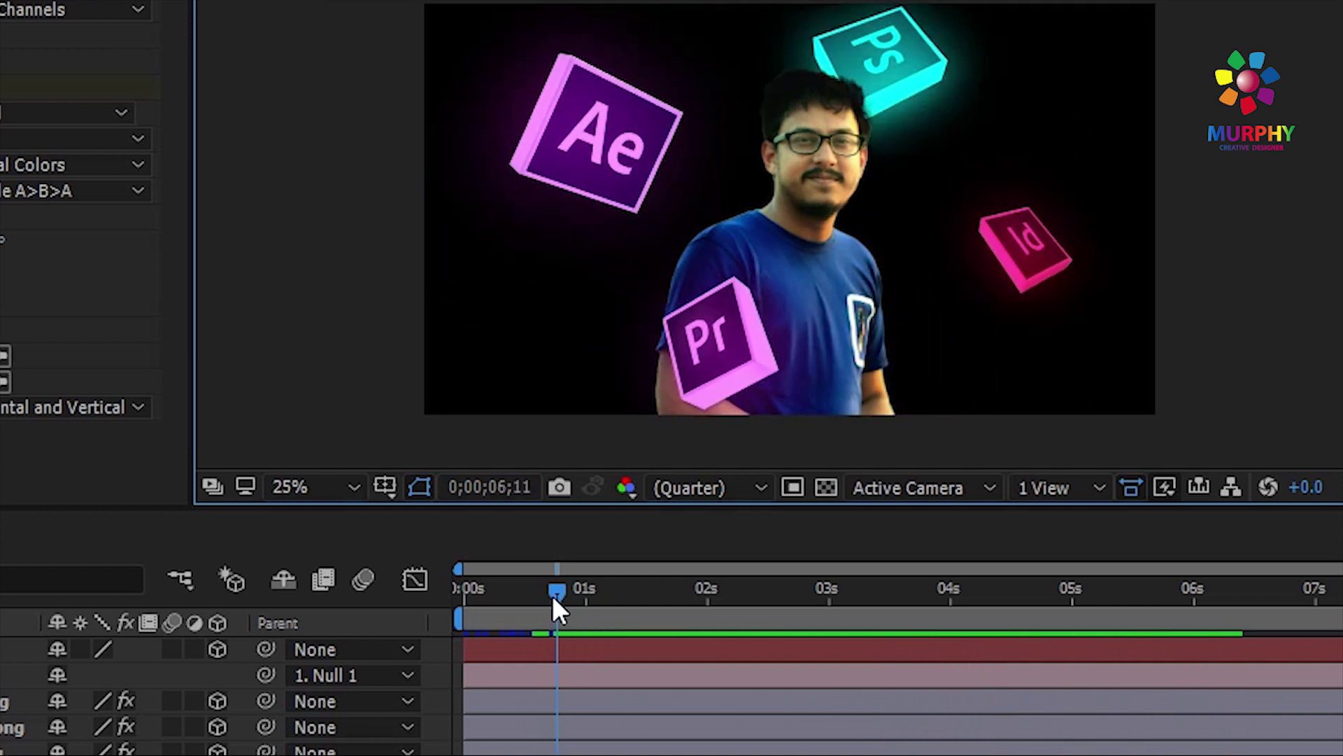
left_click_drag(556, 595, 566, 598)
left_click(581, 727)
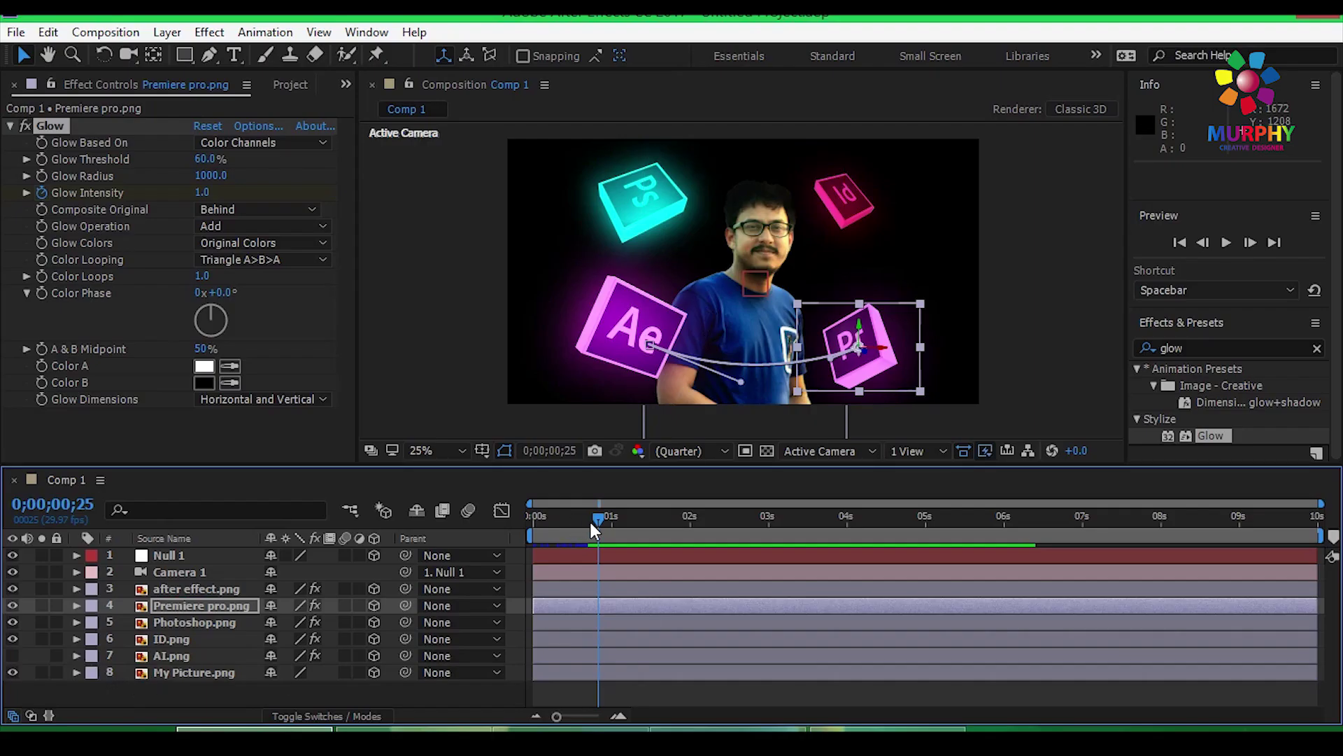
left_click_drag(592, 520, 614, 521)
left_click(1049, 334)
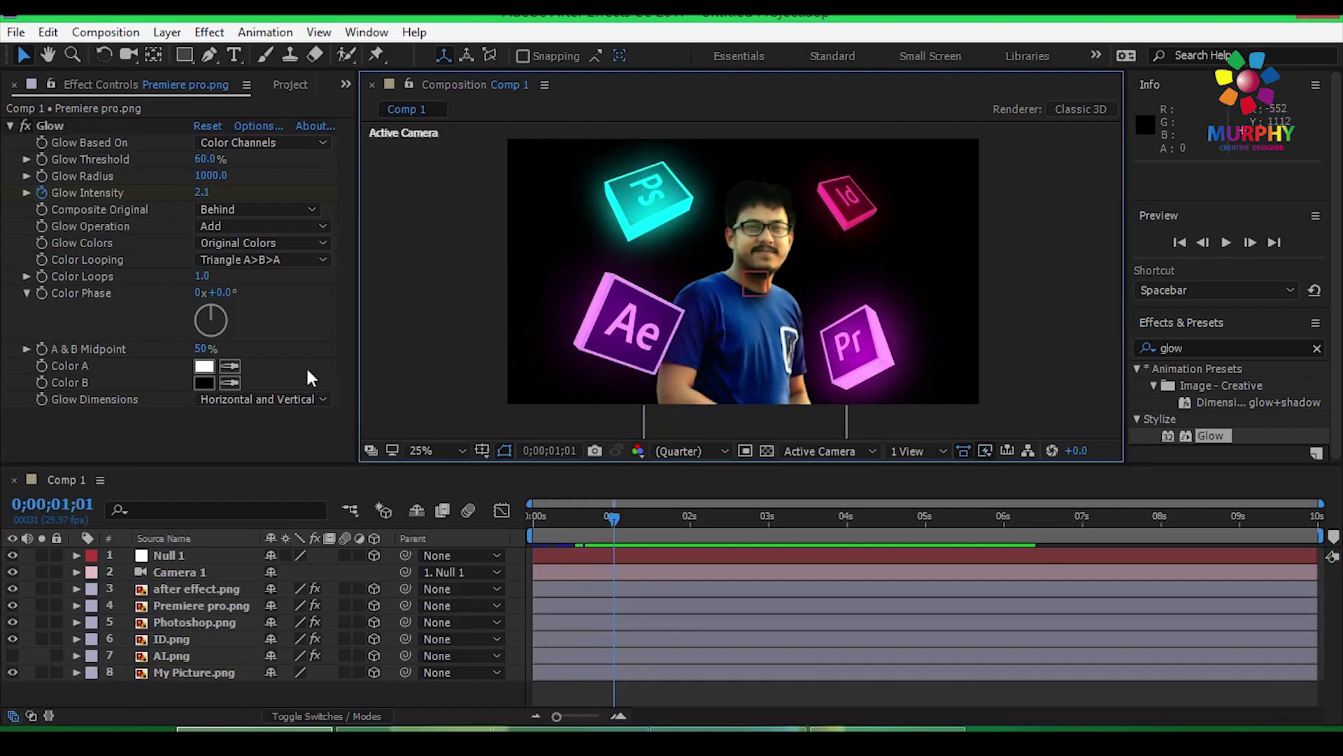
- Place the Light 240p .3gp footage beneath My Picture.png, scale it to fill the composition, and check it at 0;00;01;28
left_click(290, 85)
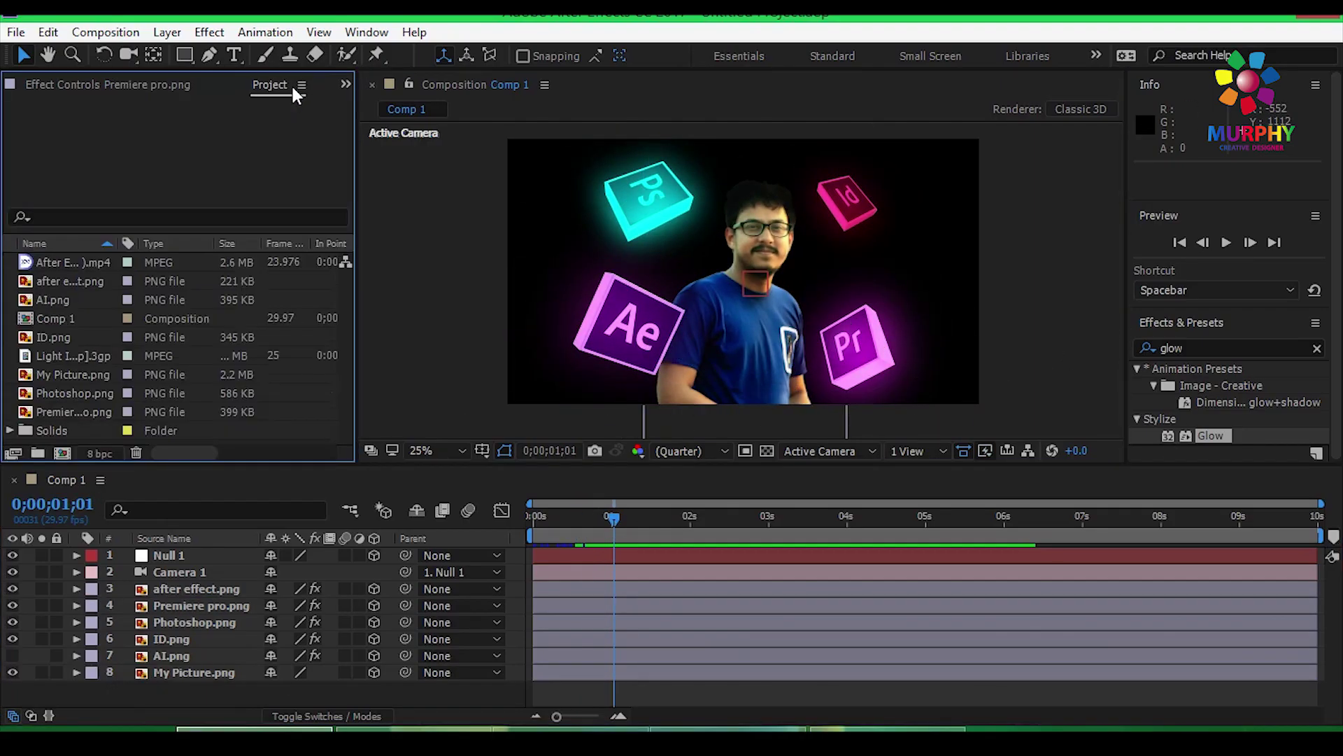
left_click(55, 358)
left_click_drag(84, 360, 158, 689)
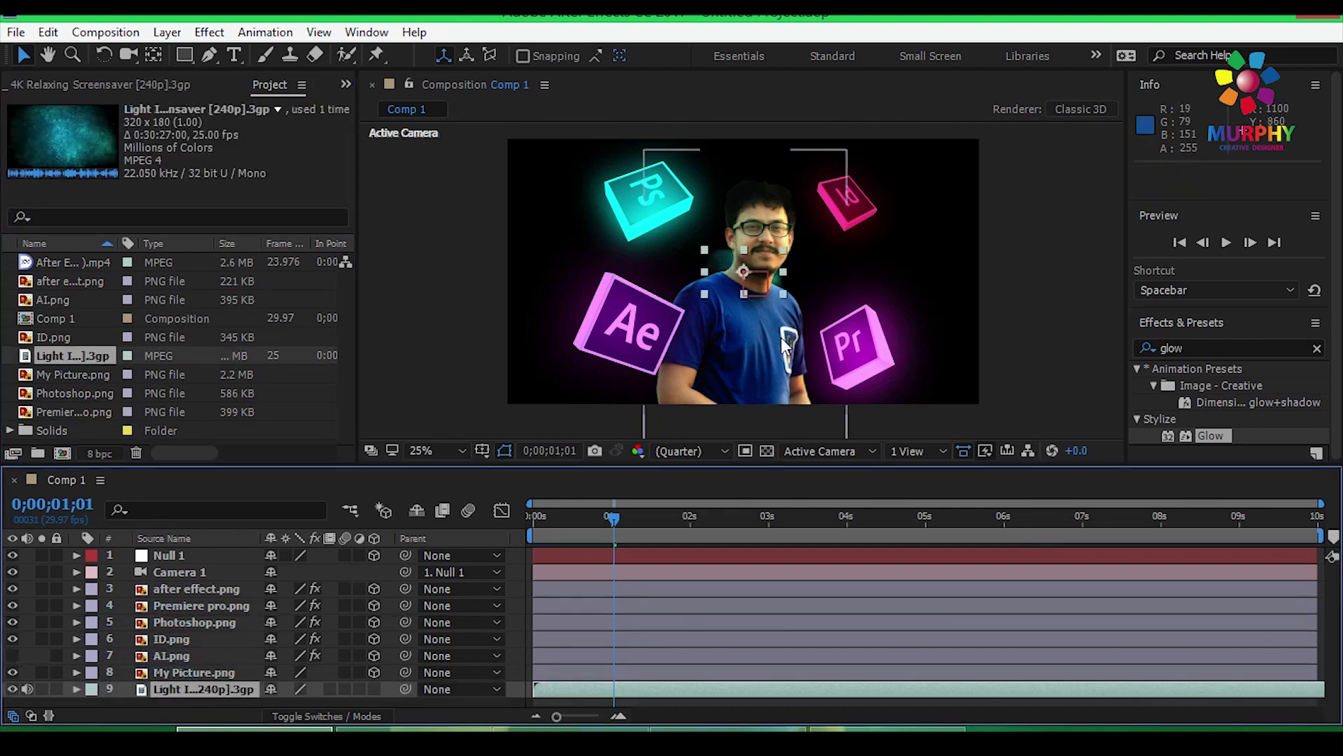
key("ctrl+alt+f")
left_click_drag(992, 483, 998, 490)
left_click_drag(625, 526, 685, 527)
left_click(1065, 376)
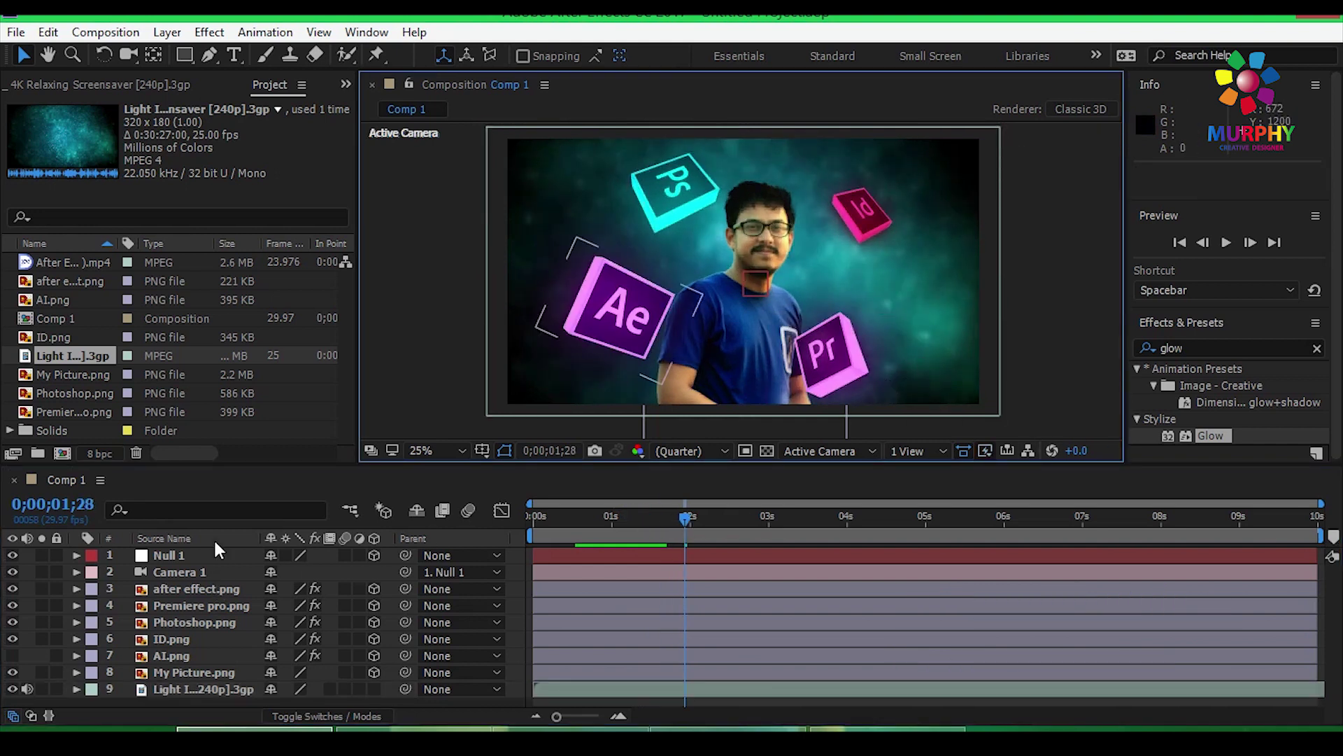
- Place the Burn Particles HD .mp4 directly below Camera 1, above the logo layers, and scale it to about 167%
left_click(97, 380)
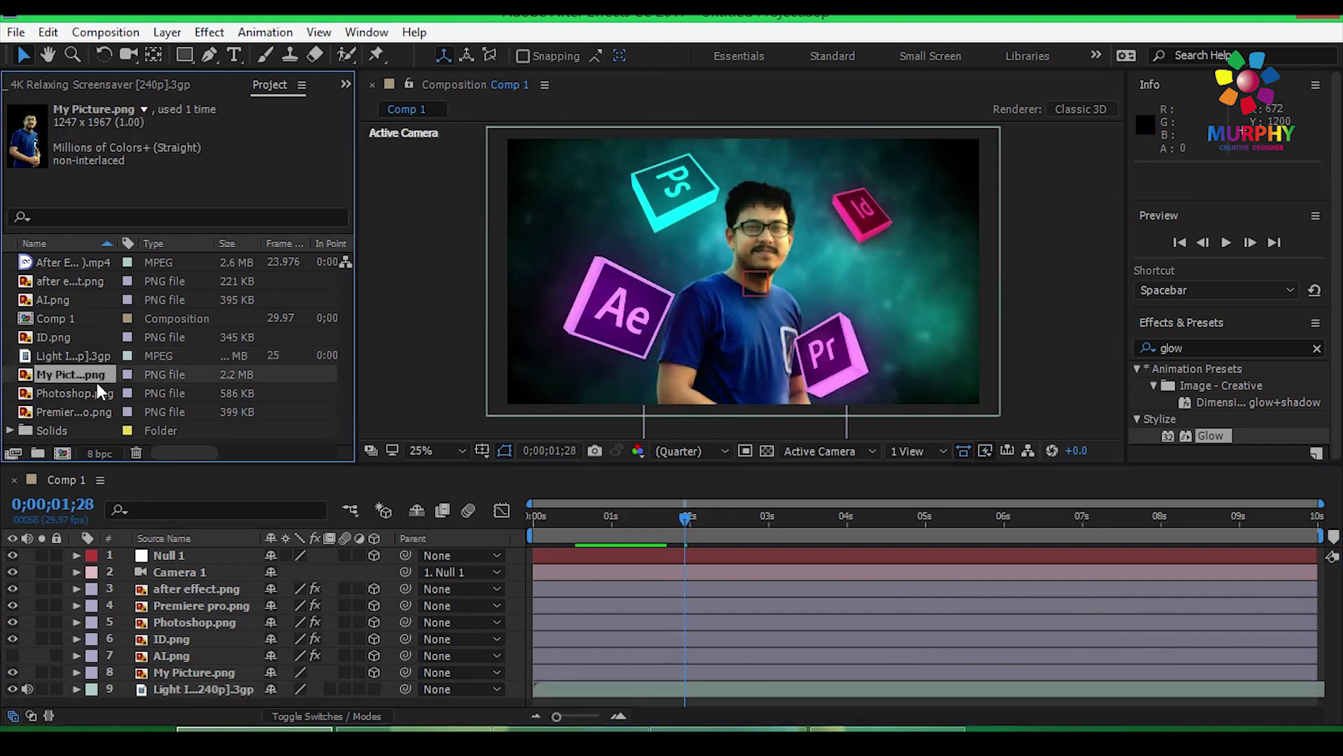
left_click(87, 265)
left_click_drag(67, 265, 245, 579)
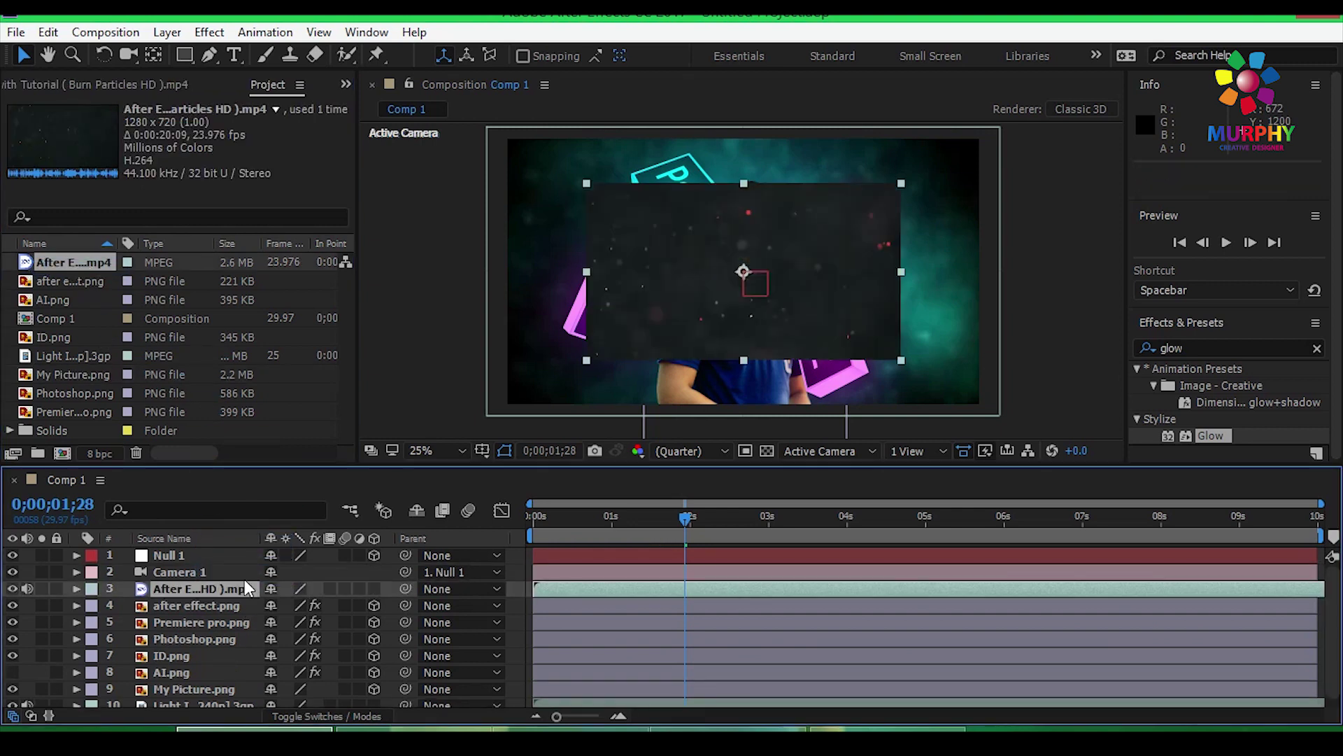
left_click_drag(934, 382, 1009, 443)
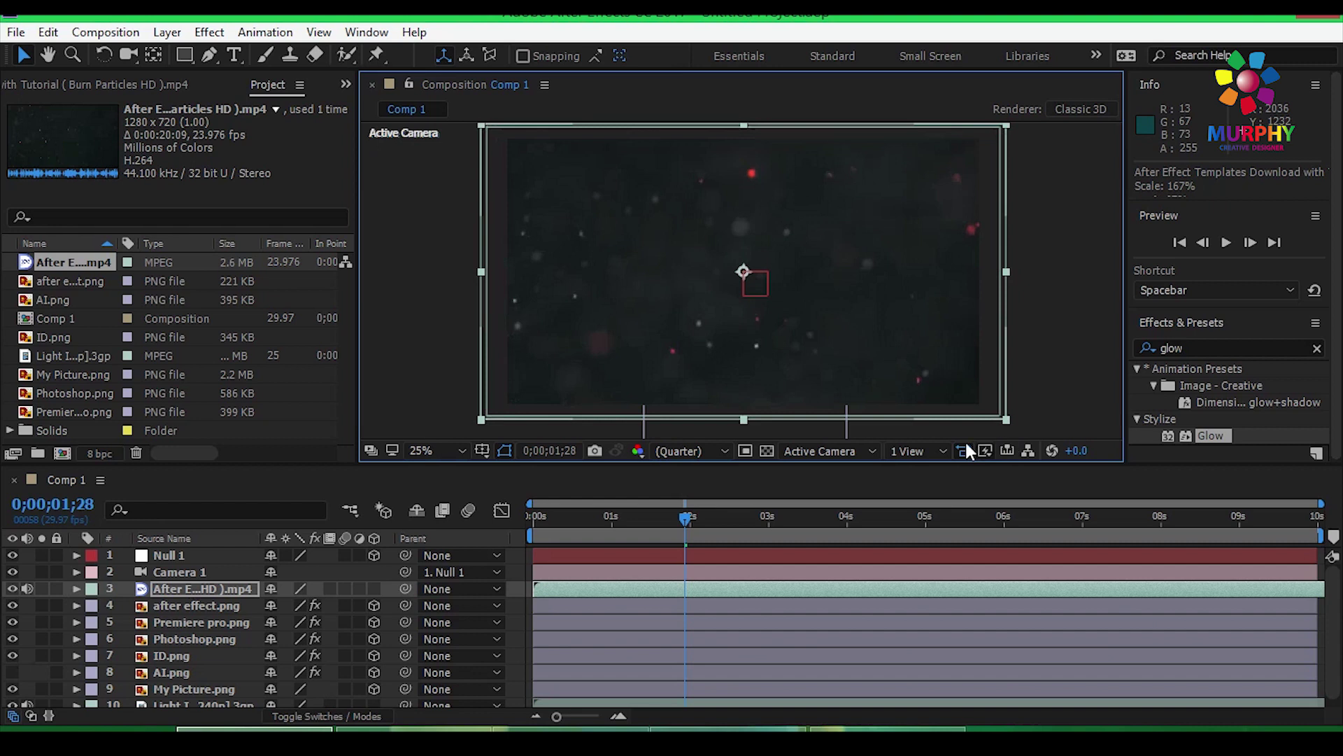
- Set the Burn Particles HD .mp4 layer's blending mode to Screen and shift the layer 0;00;01;20 earlier in time
left_click(325, 717)
left_click(322, 590)
left_click(363, 331)
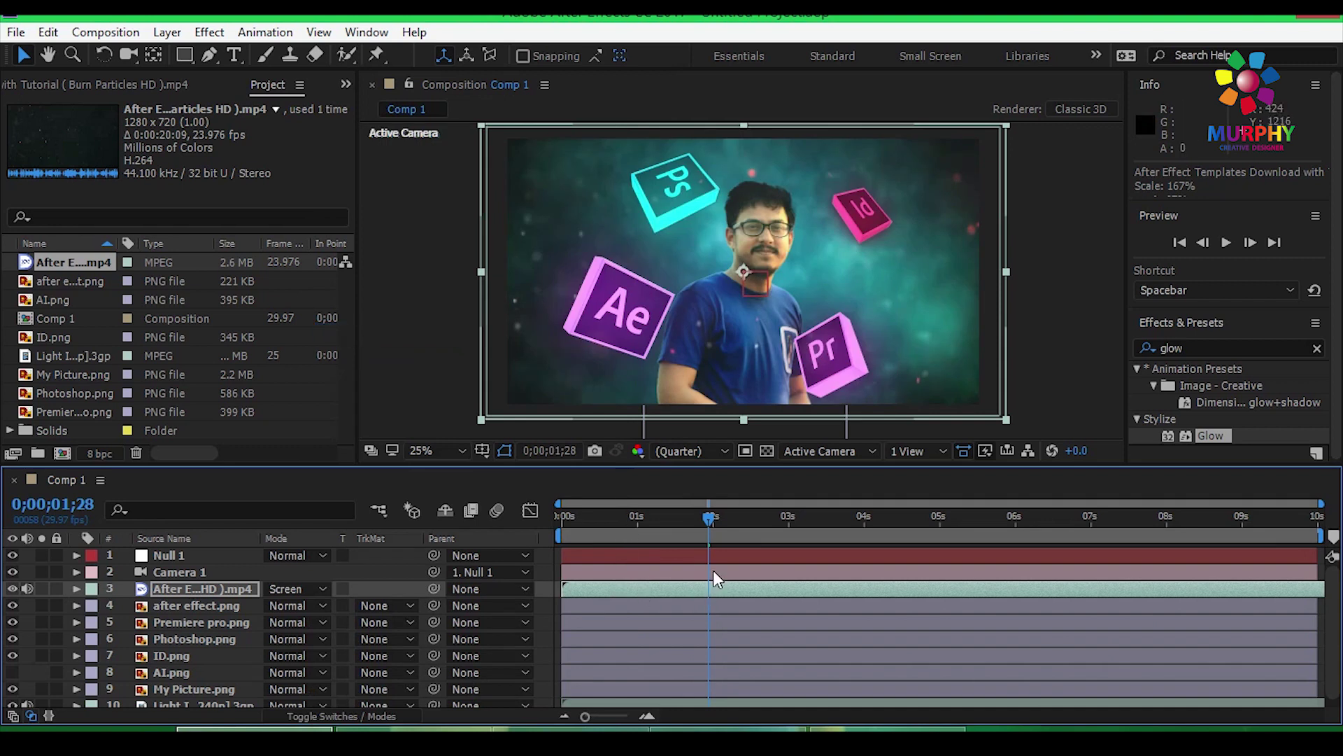
left_click_drag(775, 585, 649, 590)
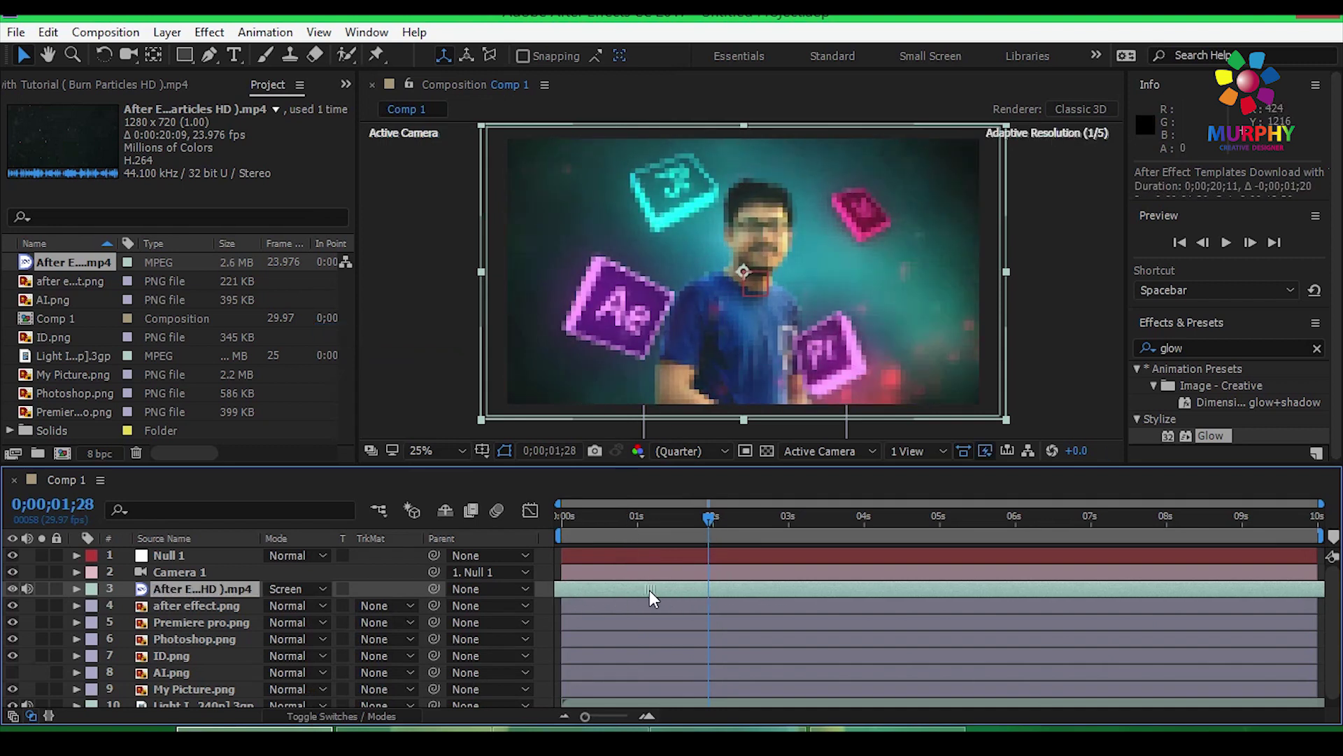
- Preview the composition with the particle overlay from 0;00;01;13 and again from 0;00;00;00
left_click_drag(703, 522, 670, 532)
key("space")
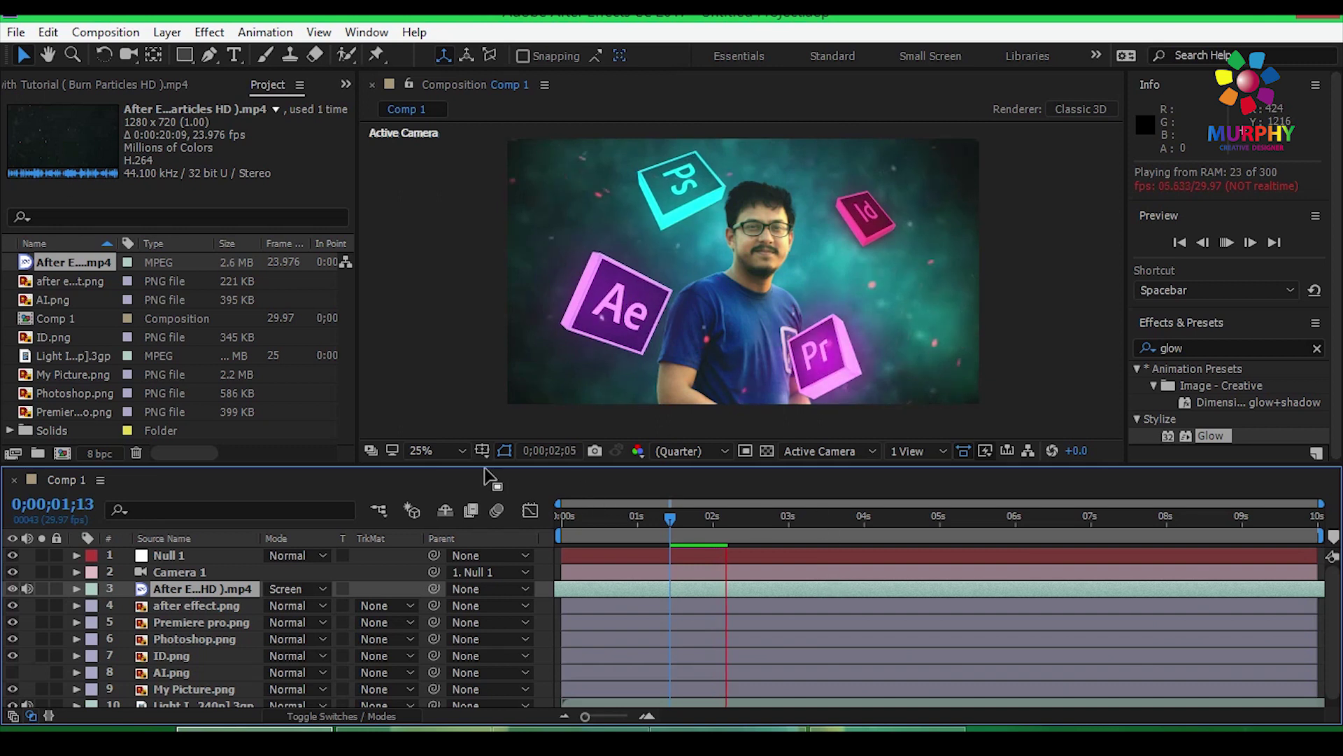
left_click(456, 451)
left_click(461, 96)
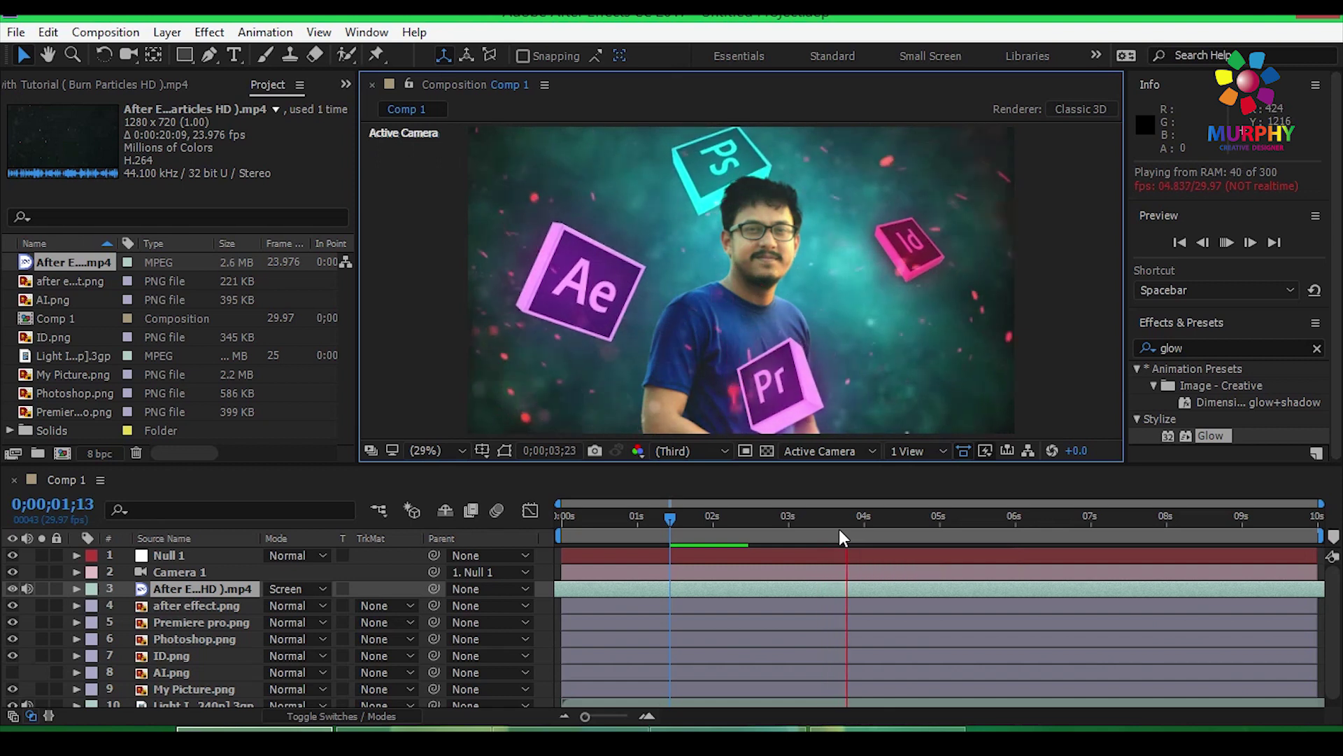
left_click_drag(838, 529, 542, 536)
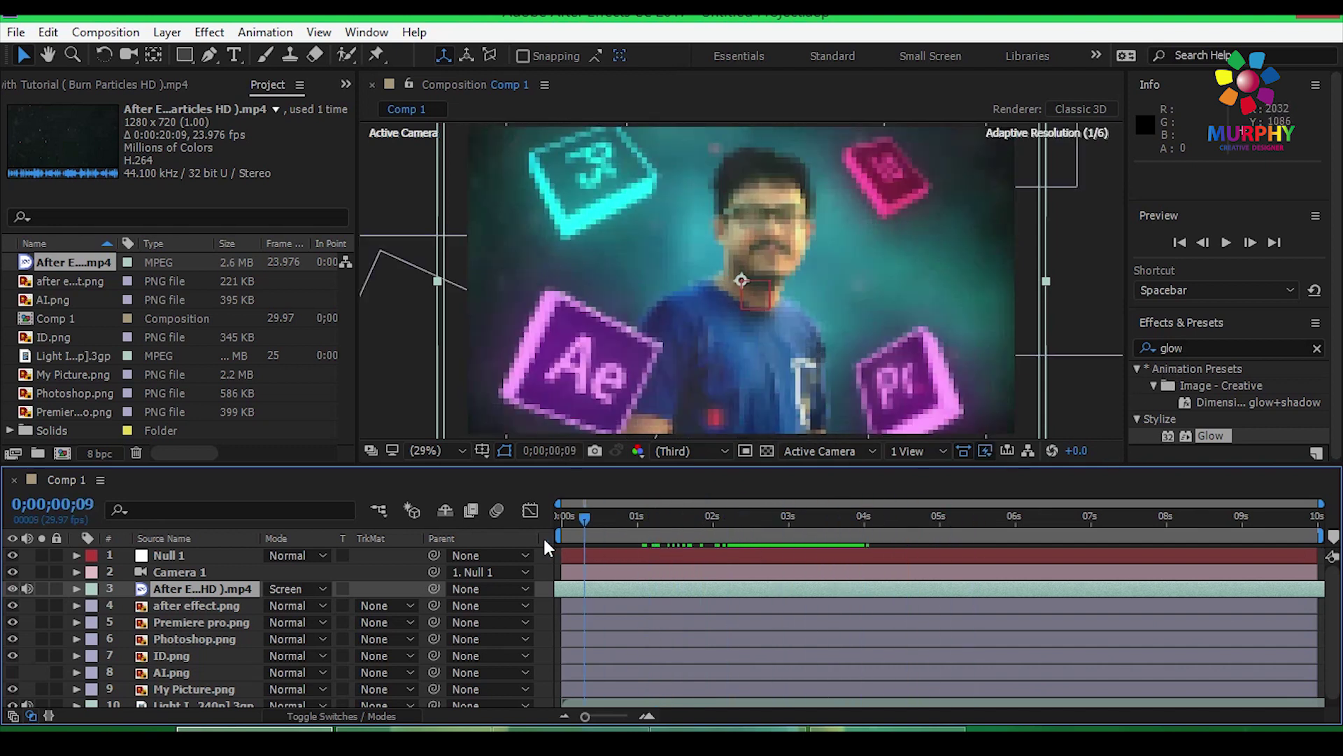
key("space")
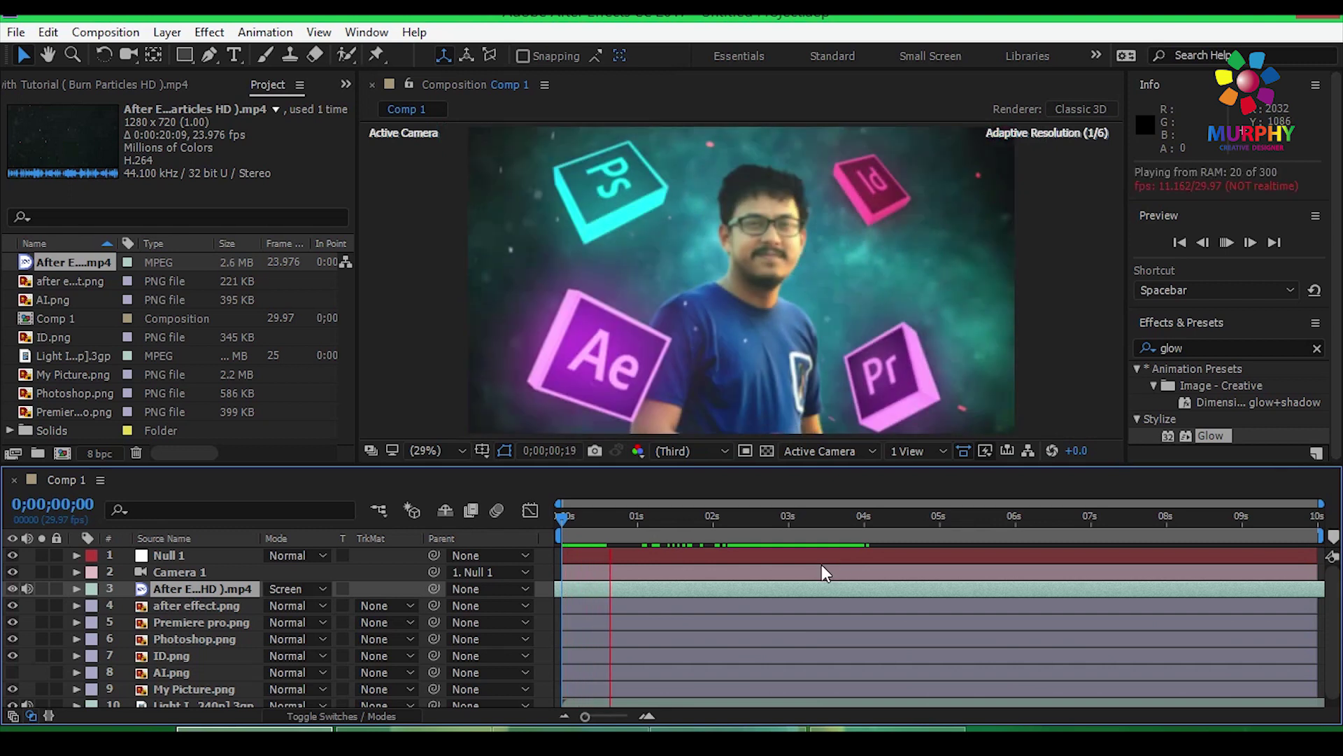